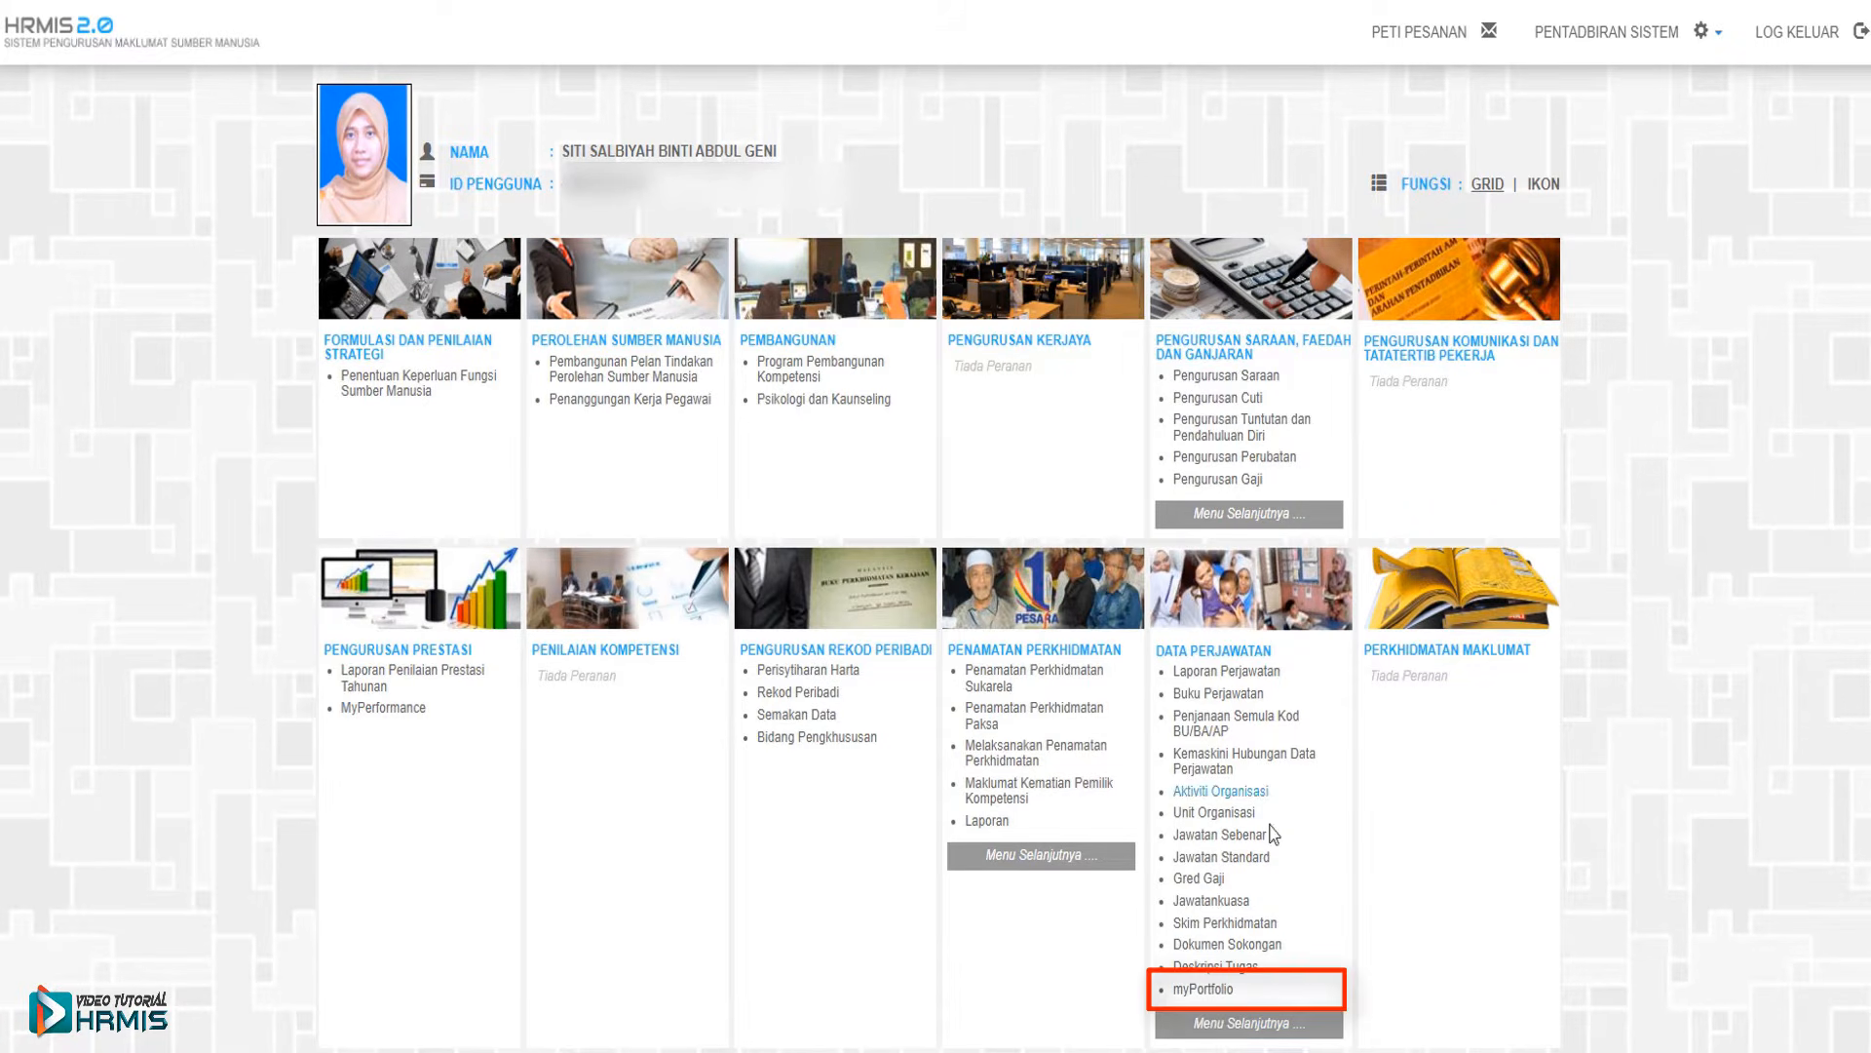
- Open the myPortfolio submodule under Data Perjawatan and go to its Pemilik Kompetensi function
click(1206, 990)
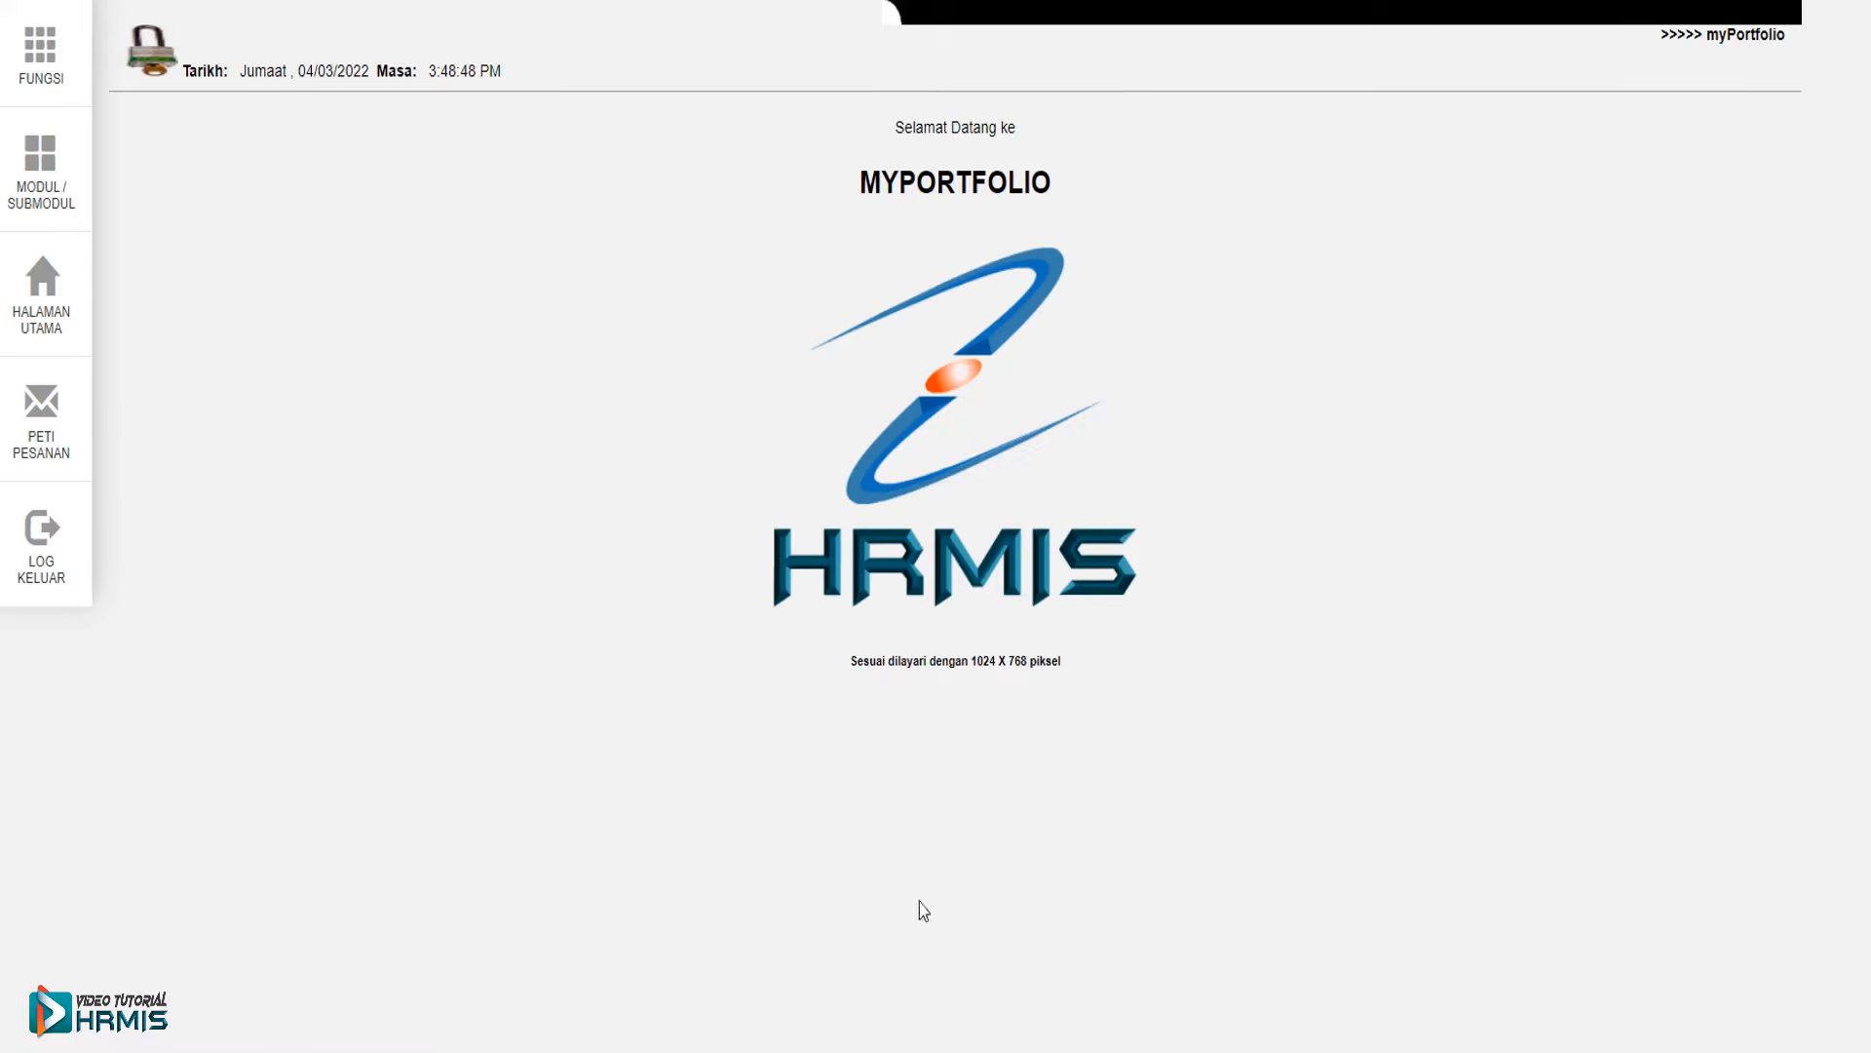
click(57, 78)
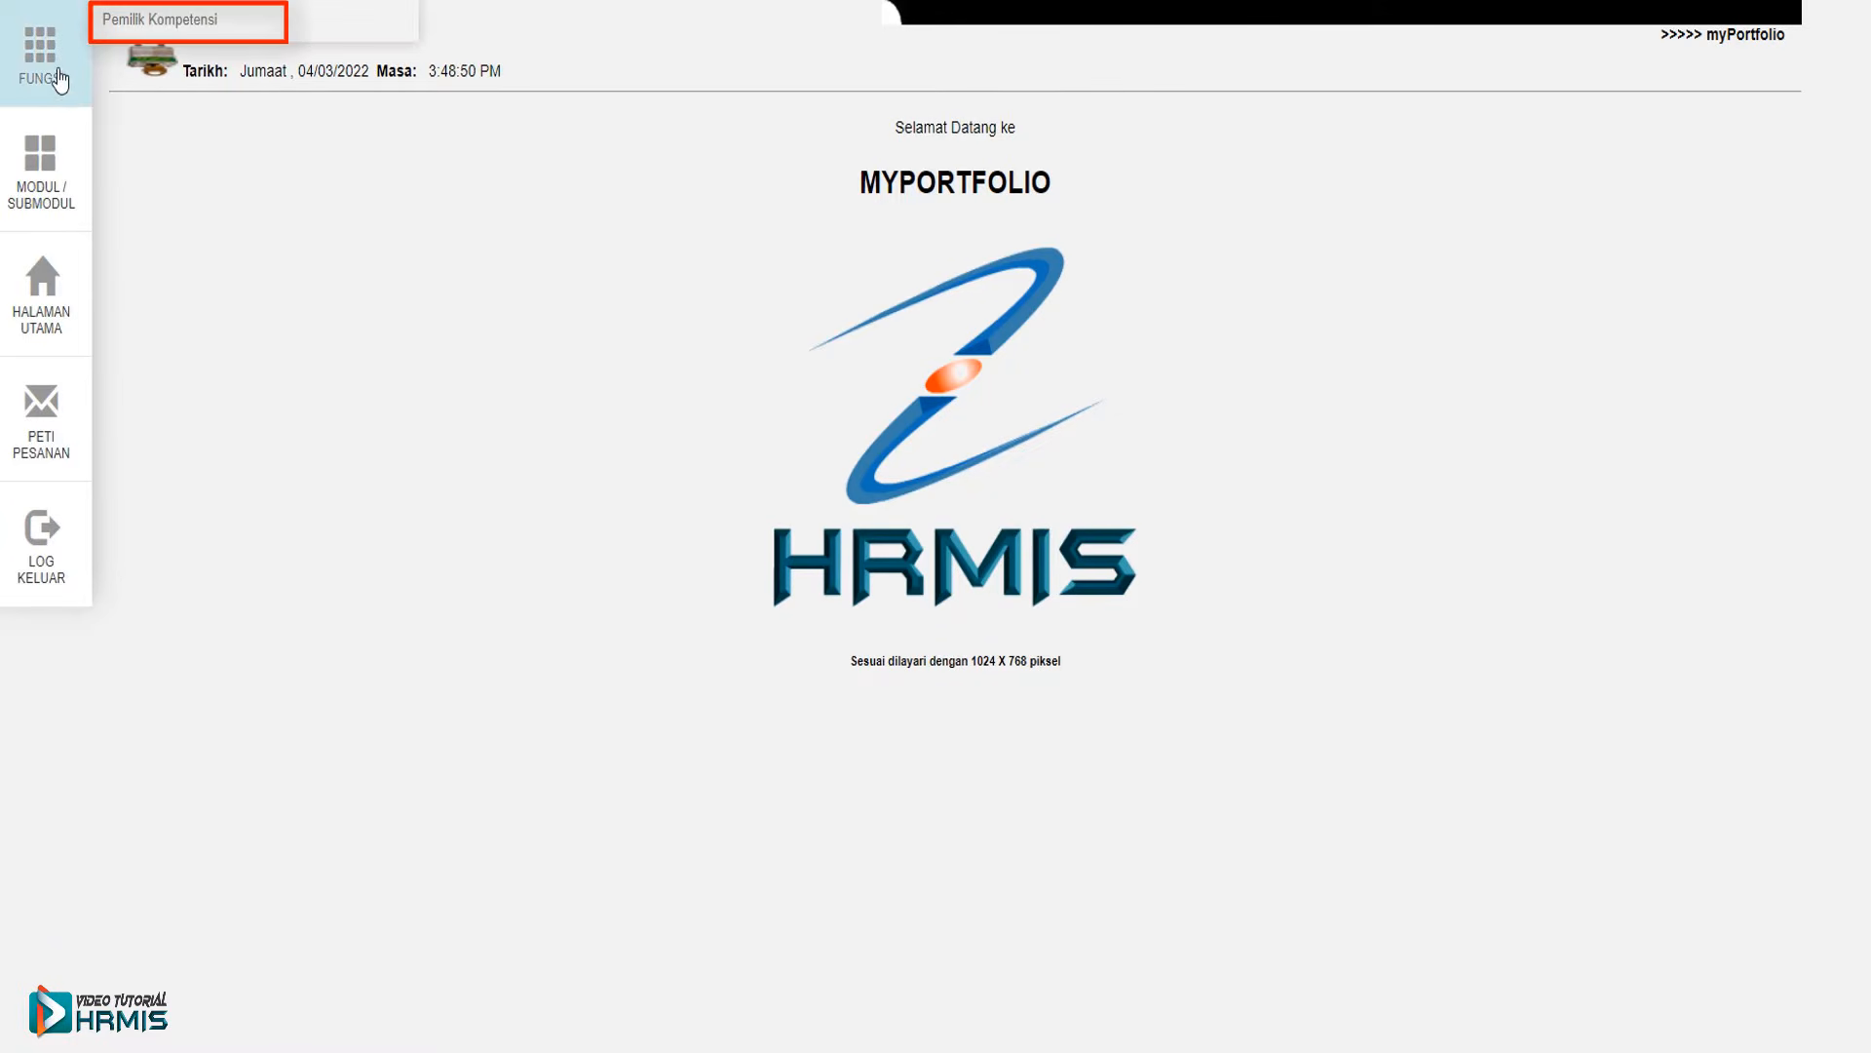
click(238, 36)
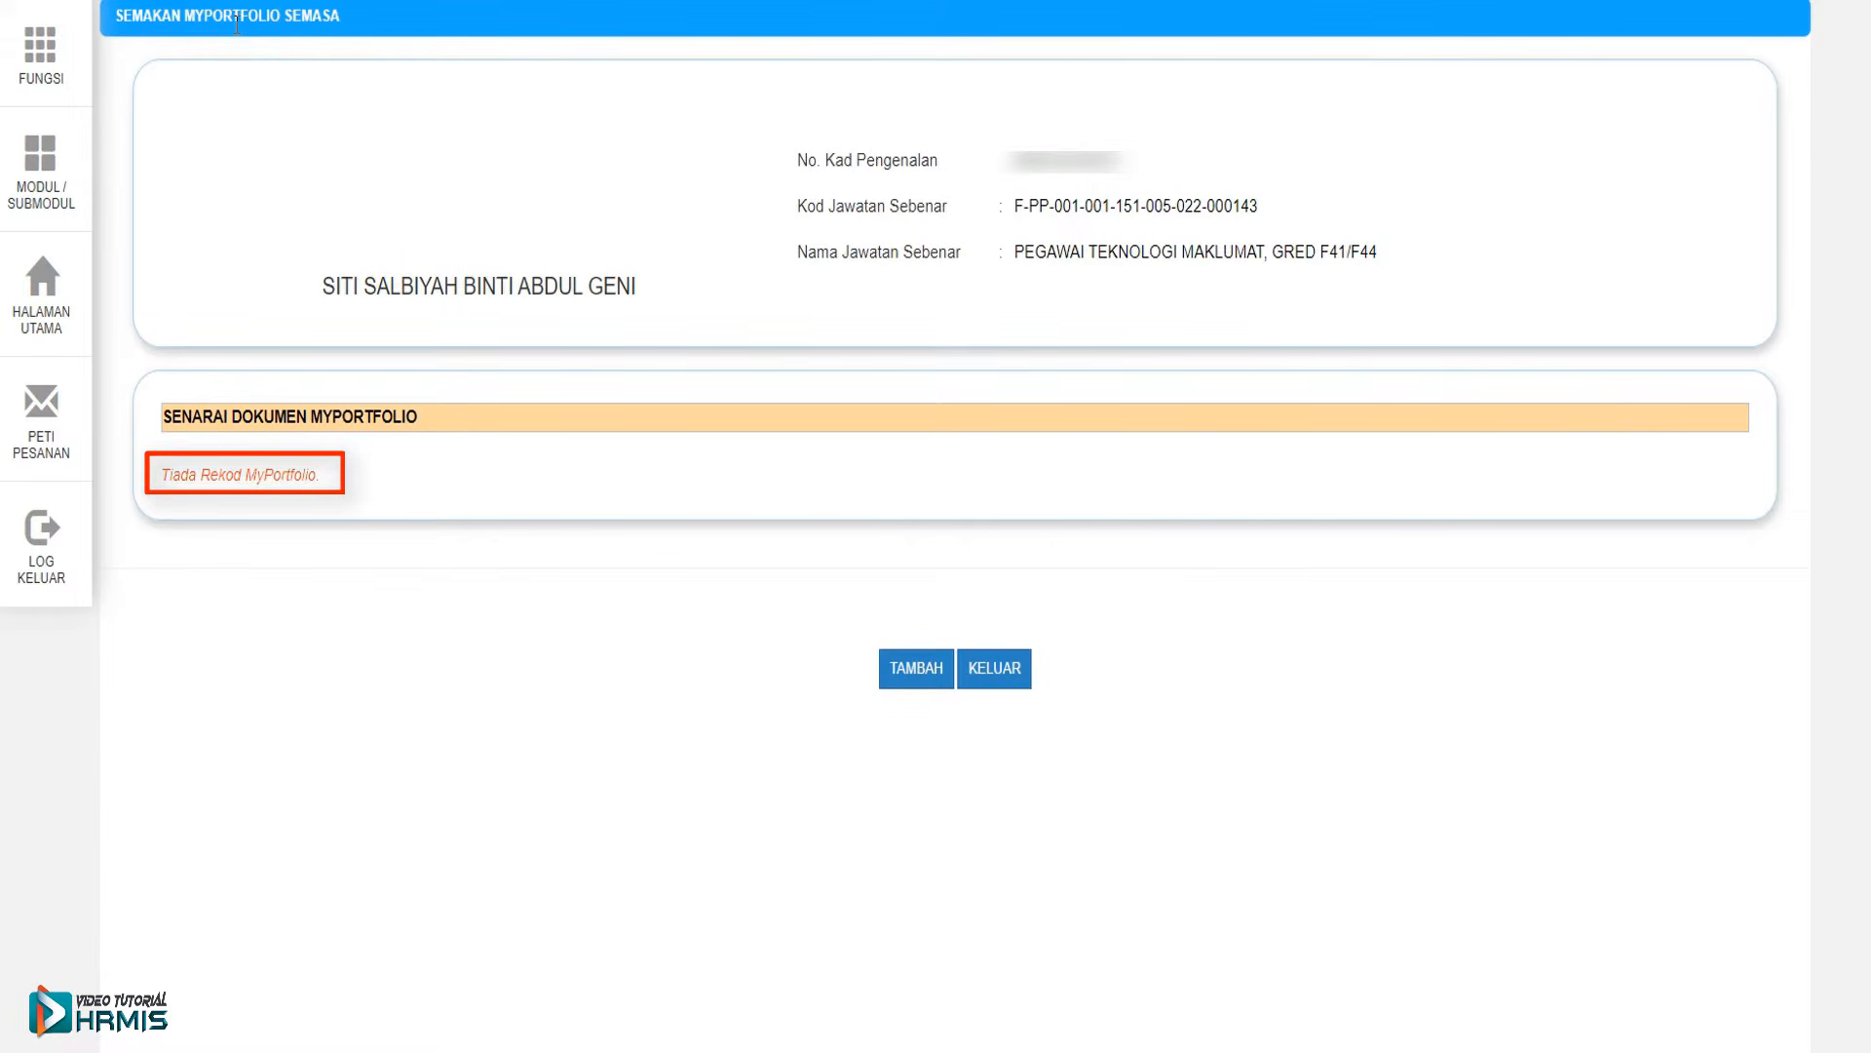
- Add a new myPortfolio record and confirm its creation
click(913, 675)
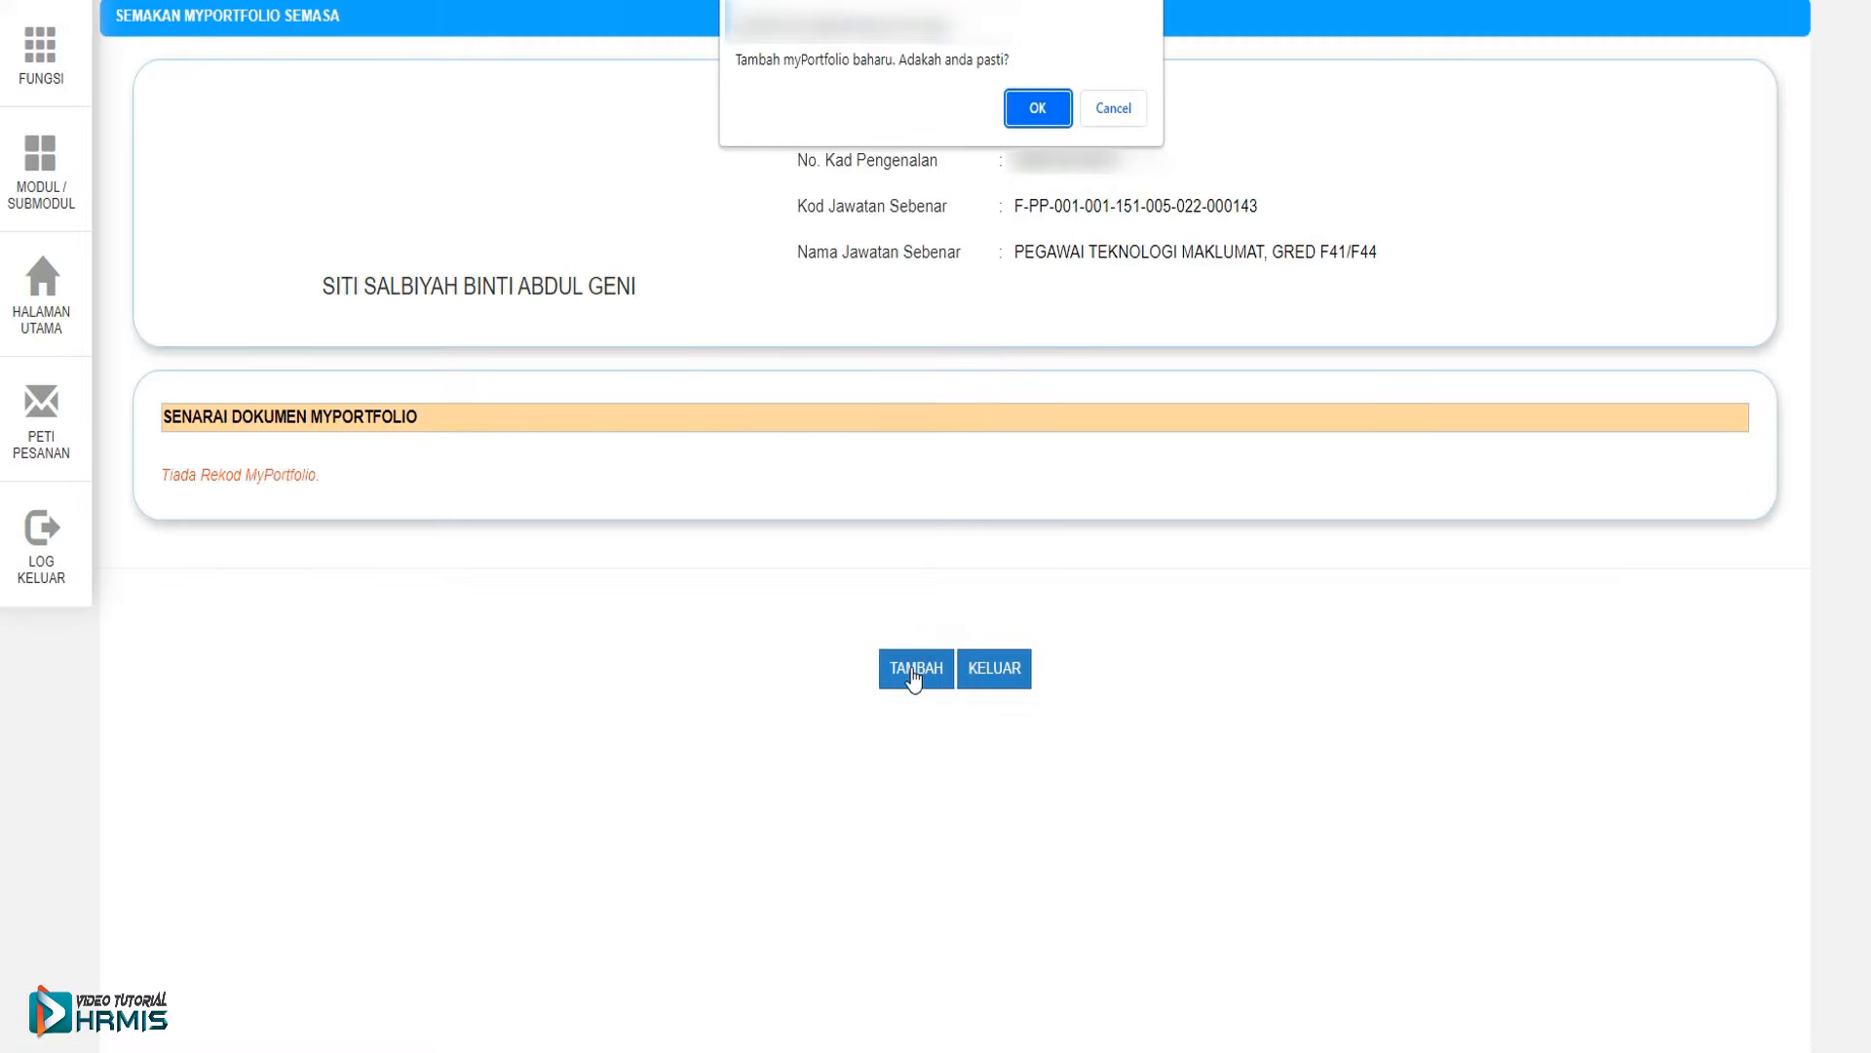
click(1036, 109)
click(1114, 109)
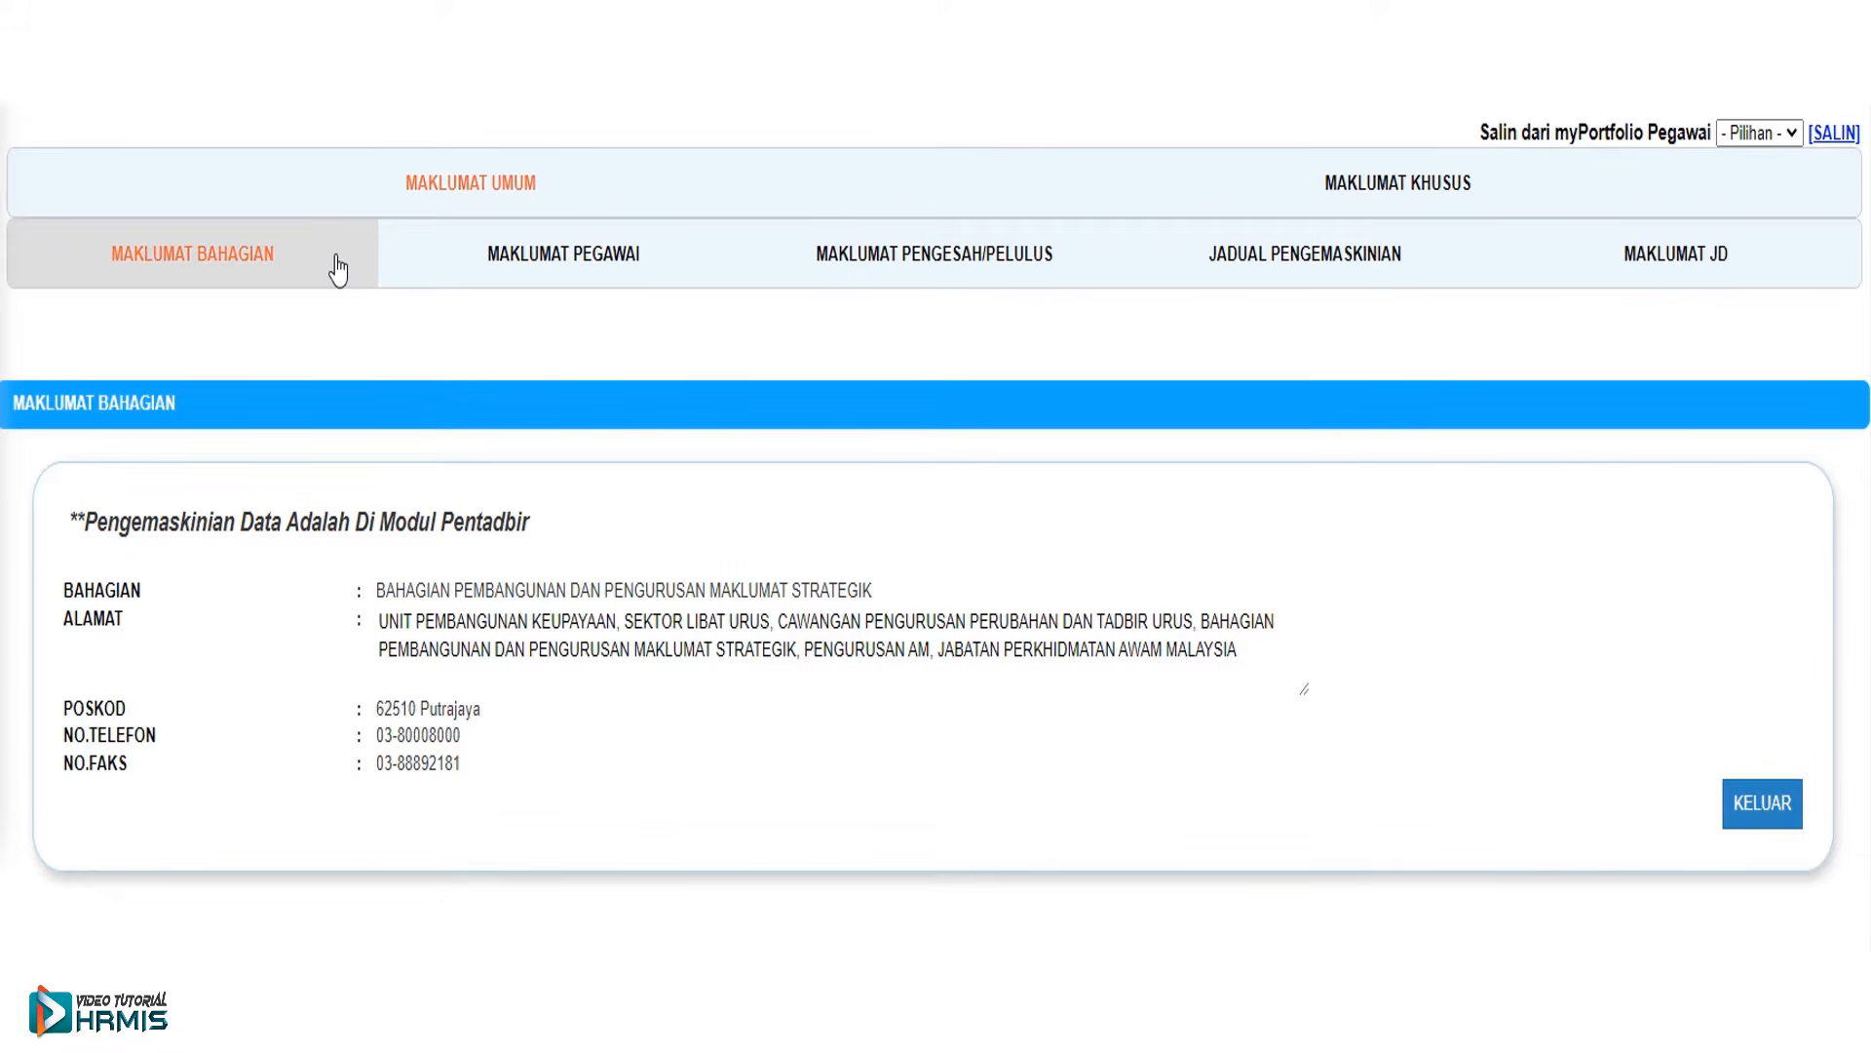
- Review the Maklumat Pegawai details, and open the Maklumat Pengesah/Pelulus section
click(533, 255)
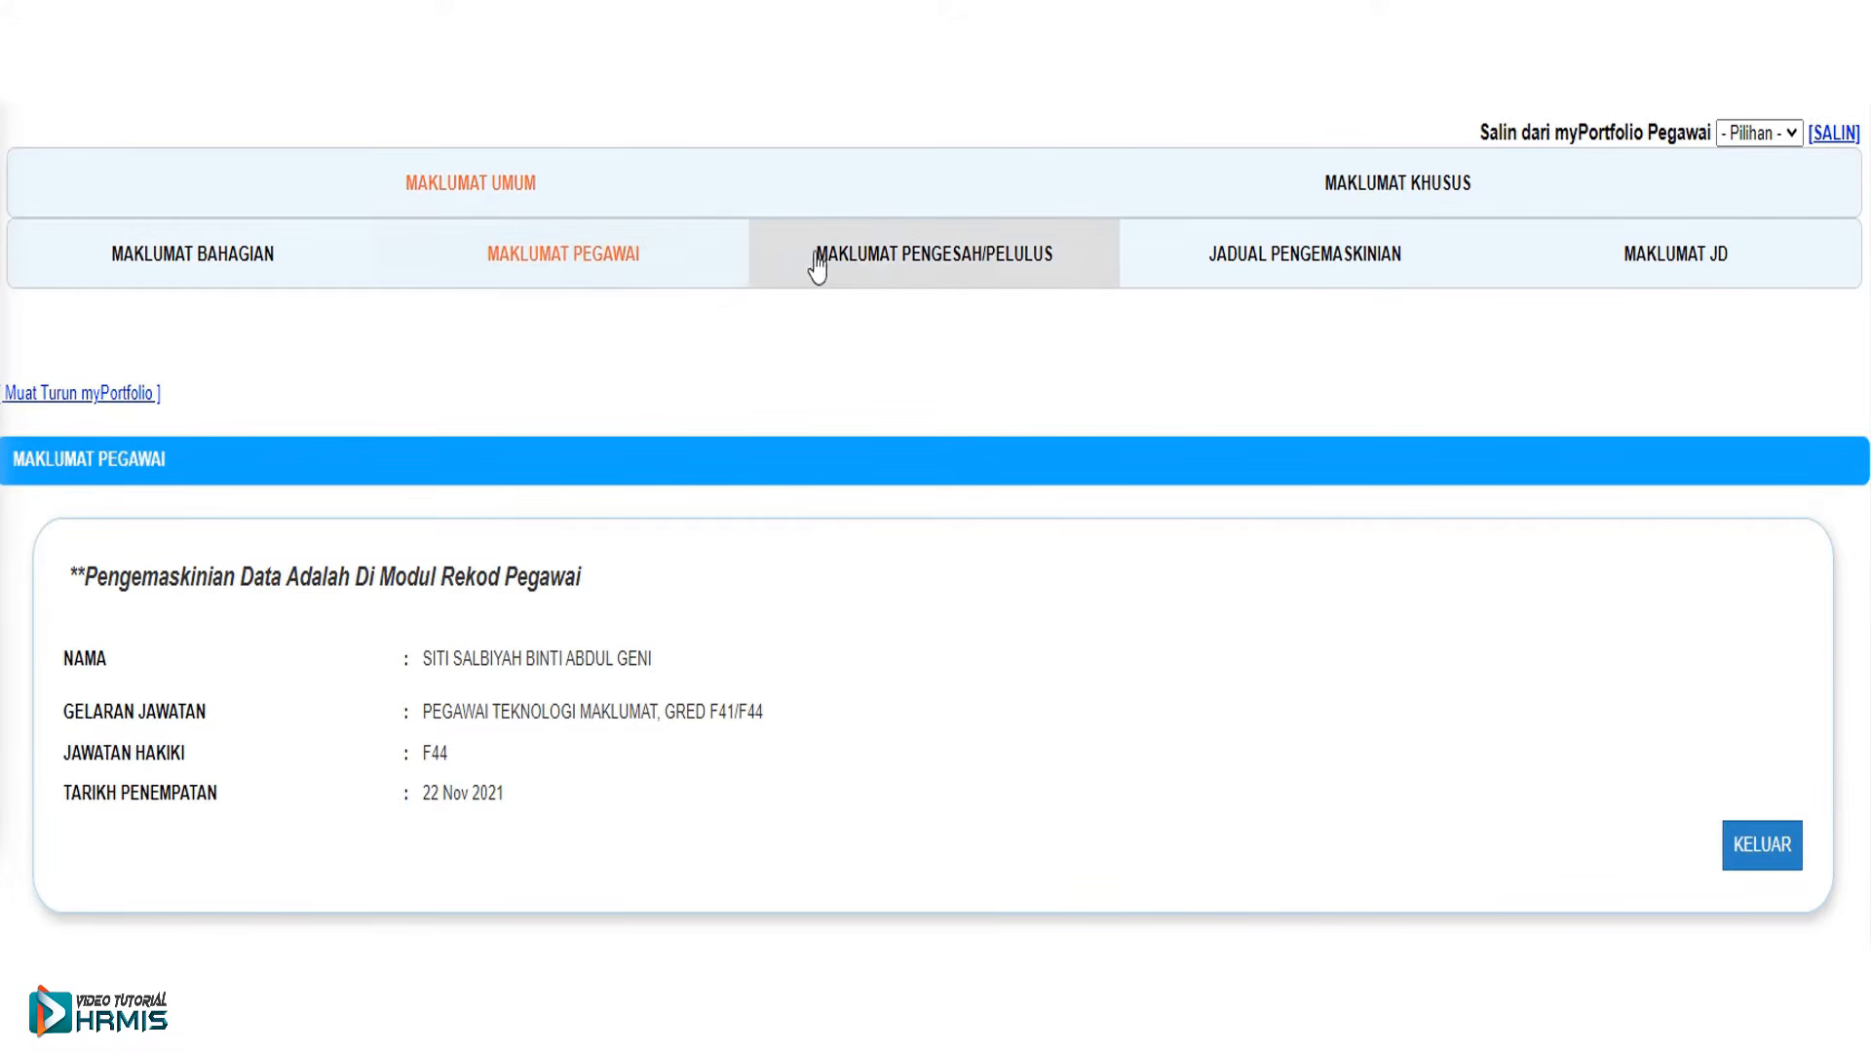
click(884, 266)
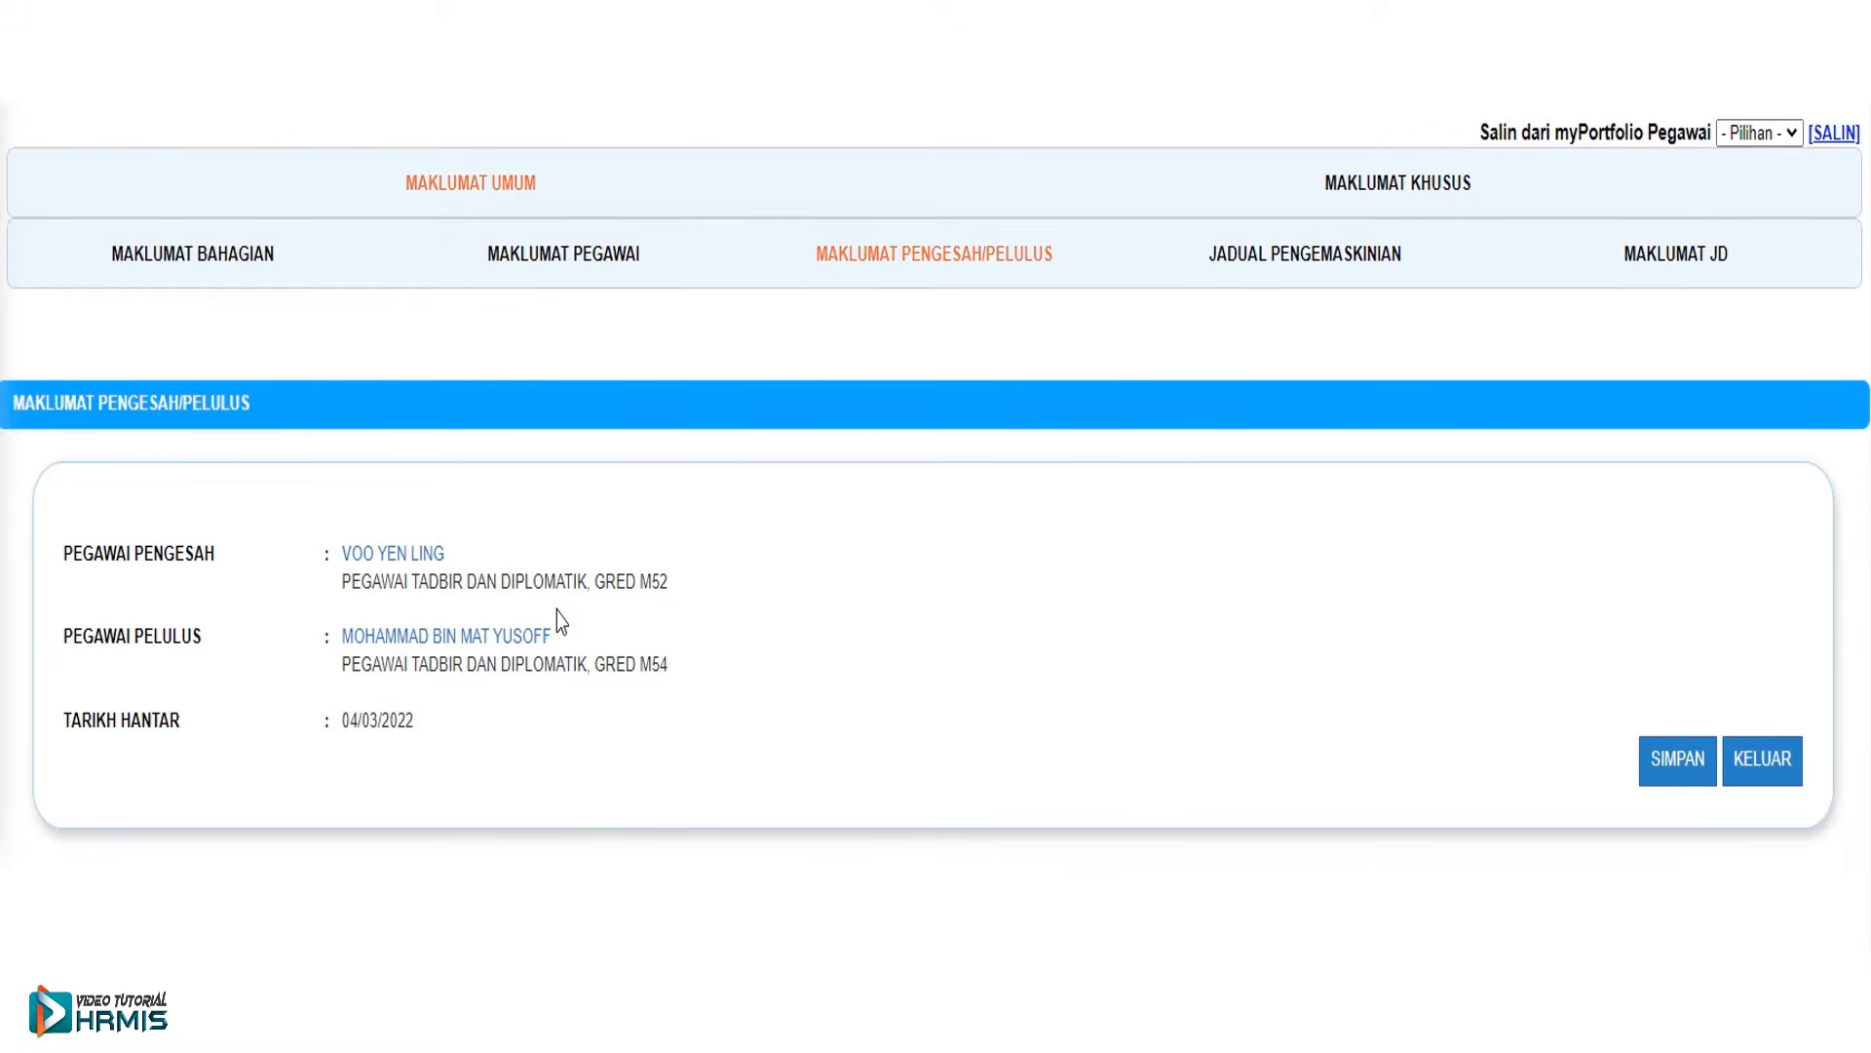
- Choose the Pegawai Teknologi Maklumat, Gred F44 under Sektor Libat Urus, Unit Pembangunan Keupayaan, as Pegawai Pengesah through the organisation hierarchy
click(405, 548)
click(469, 355)
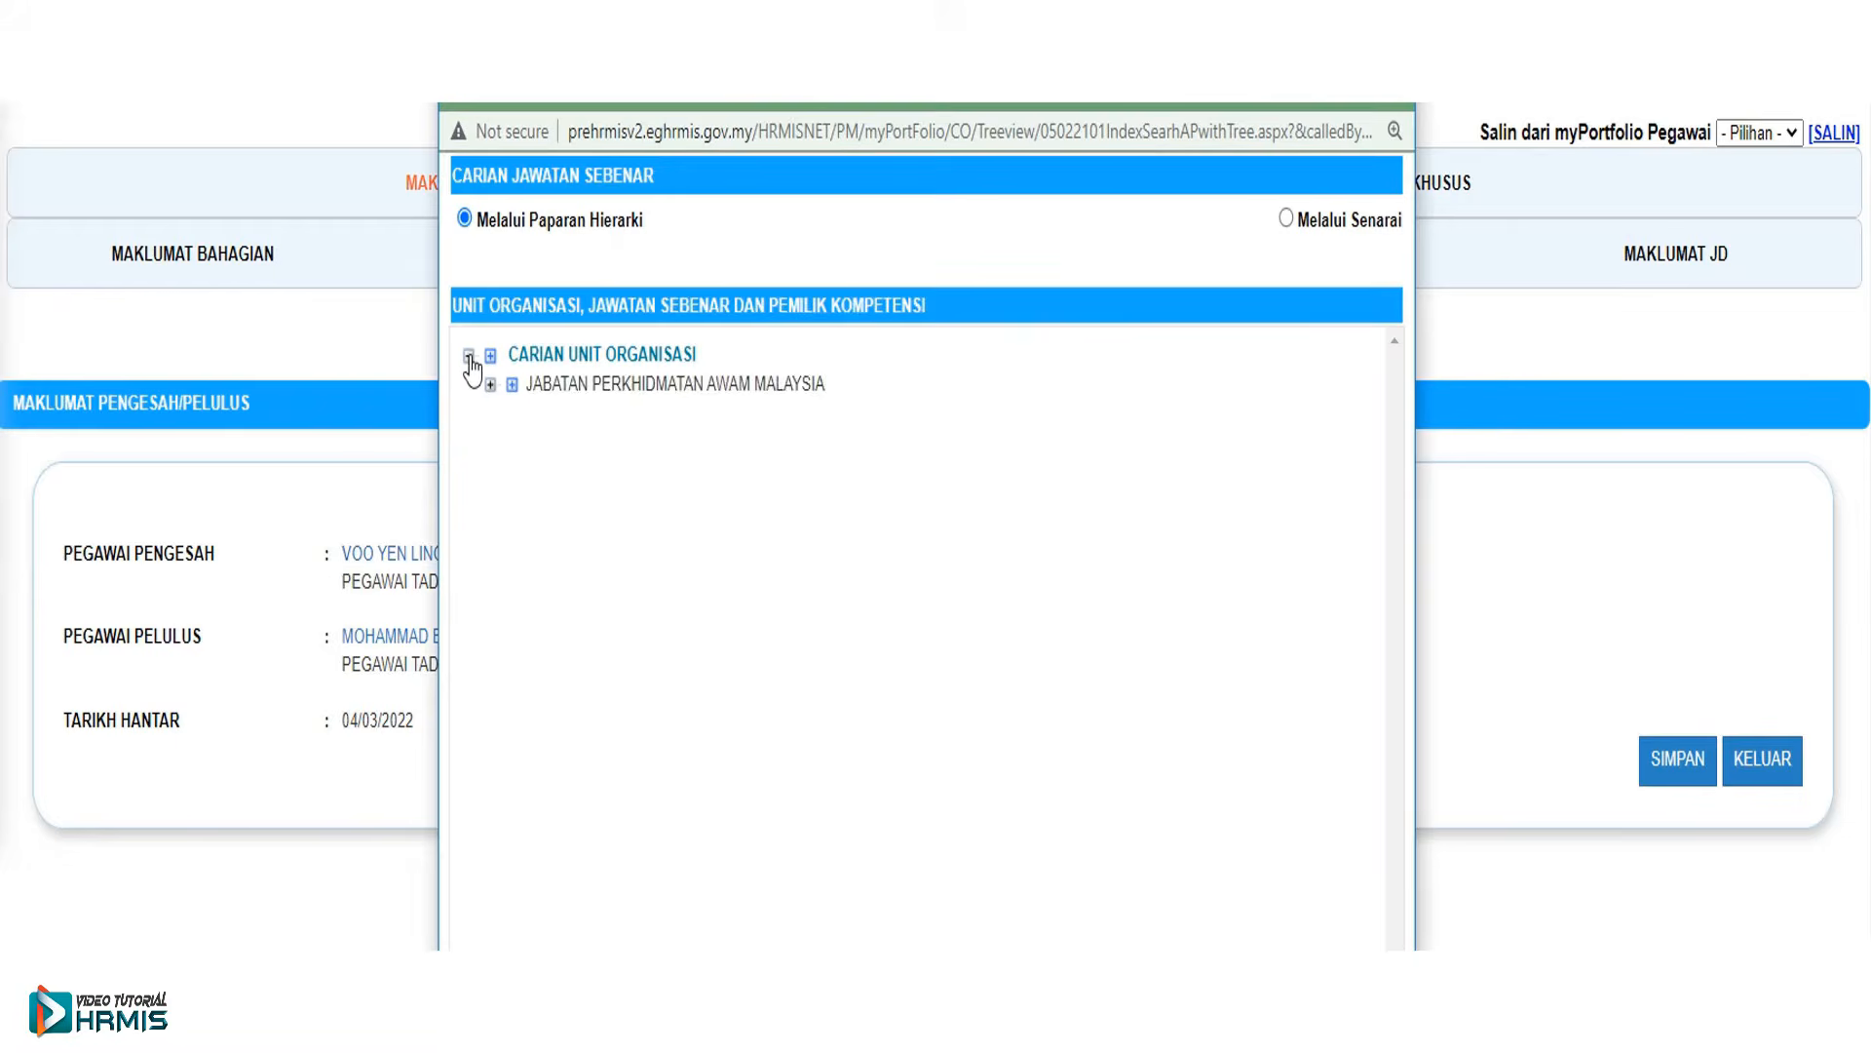
click(490, 385)
click(512, 413)
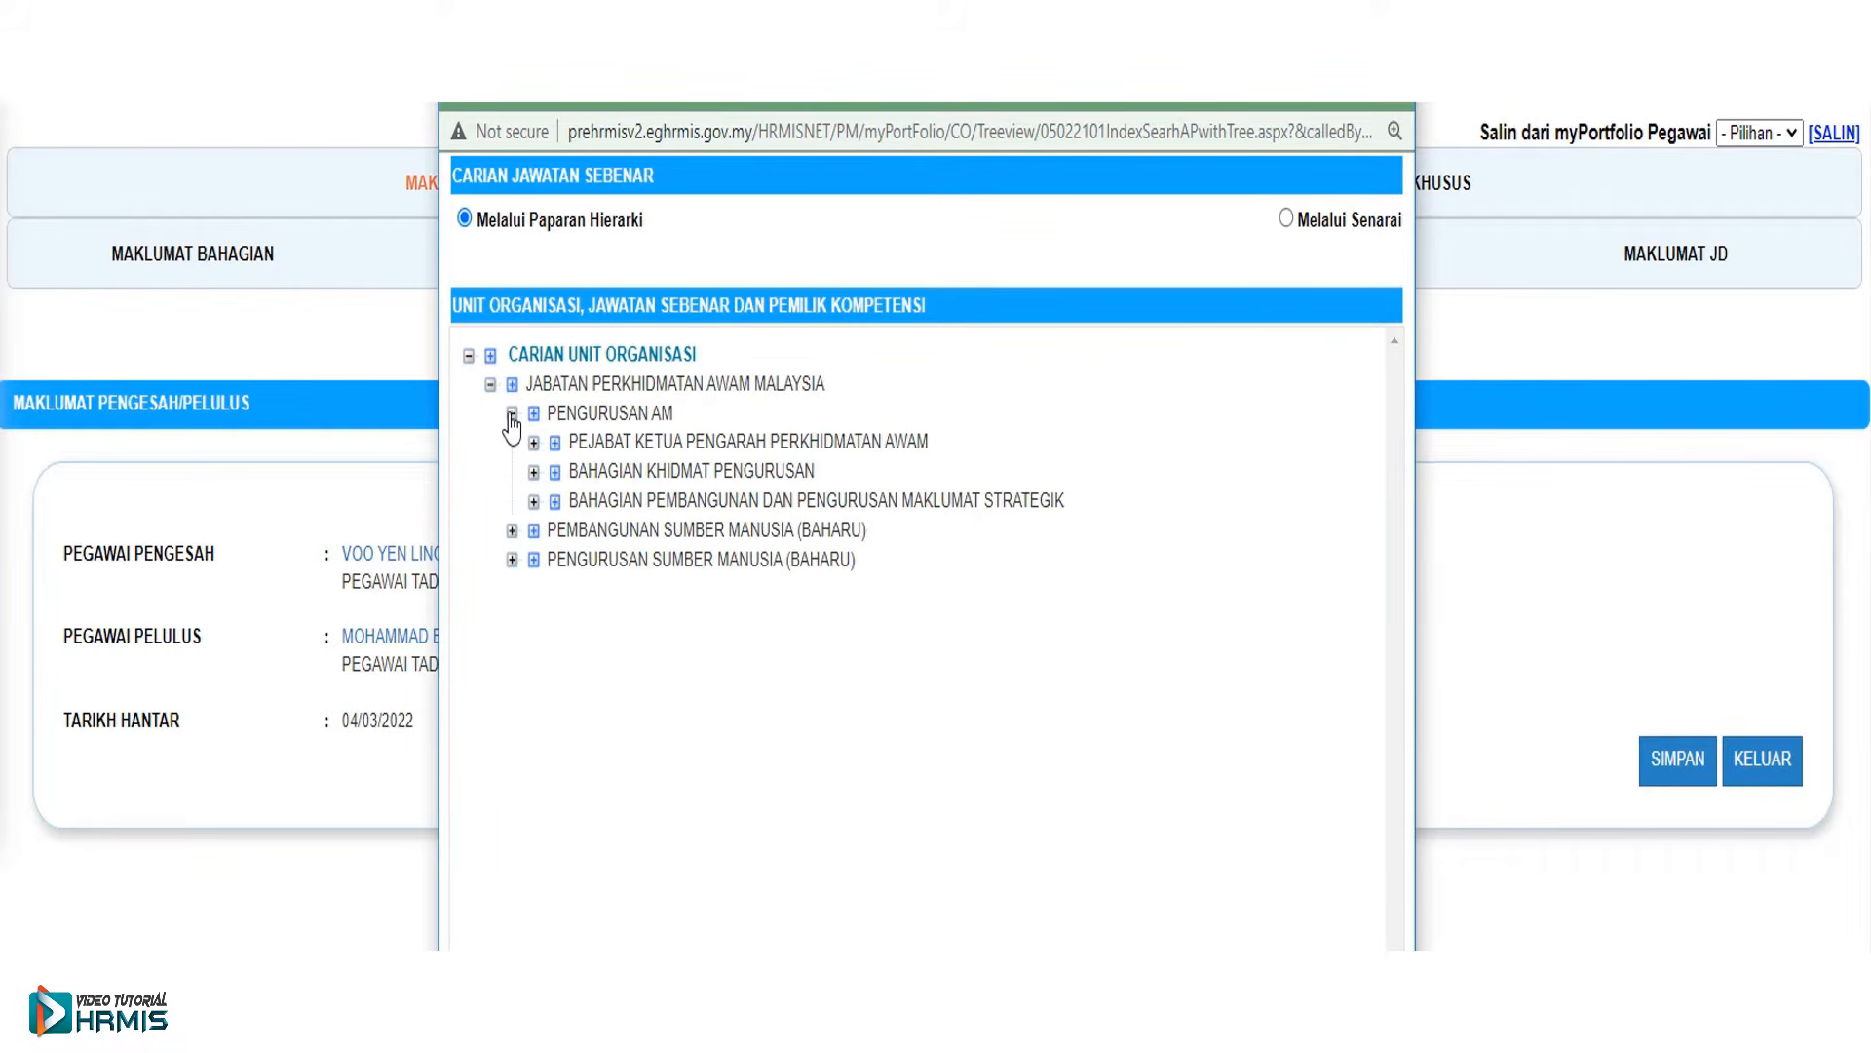
click(533, 500)
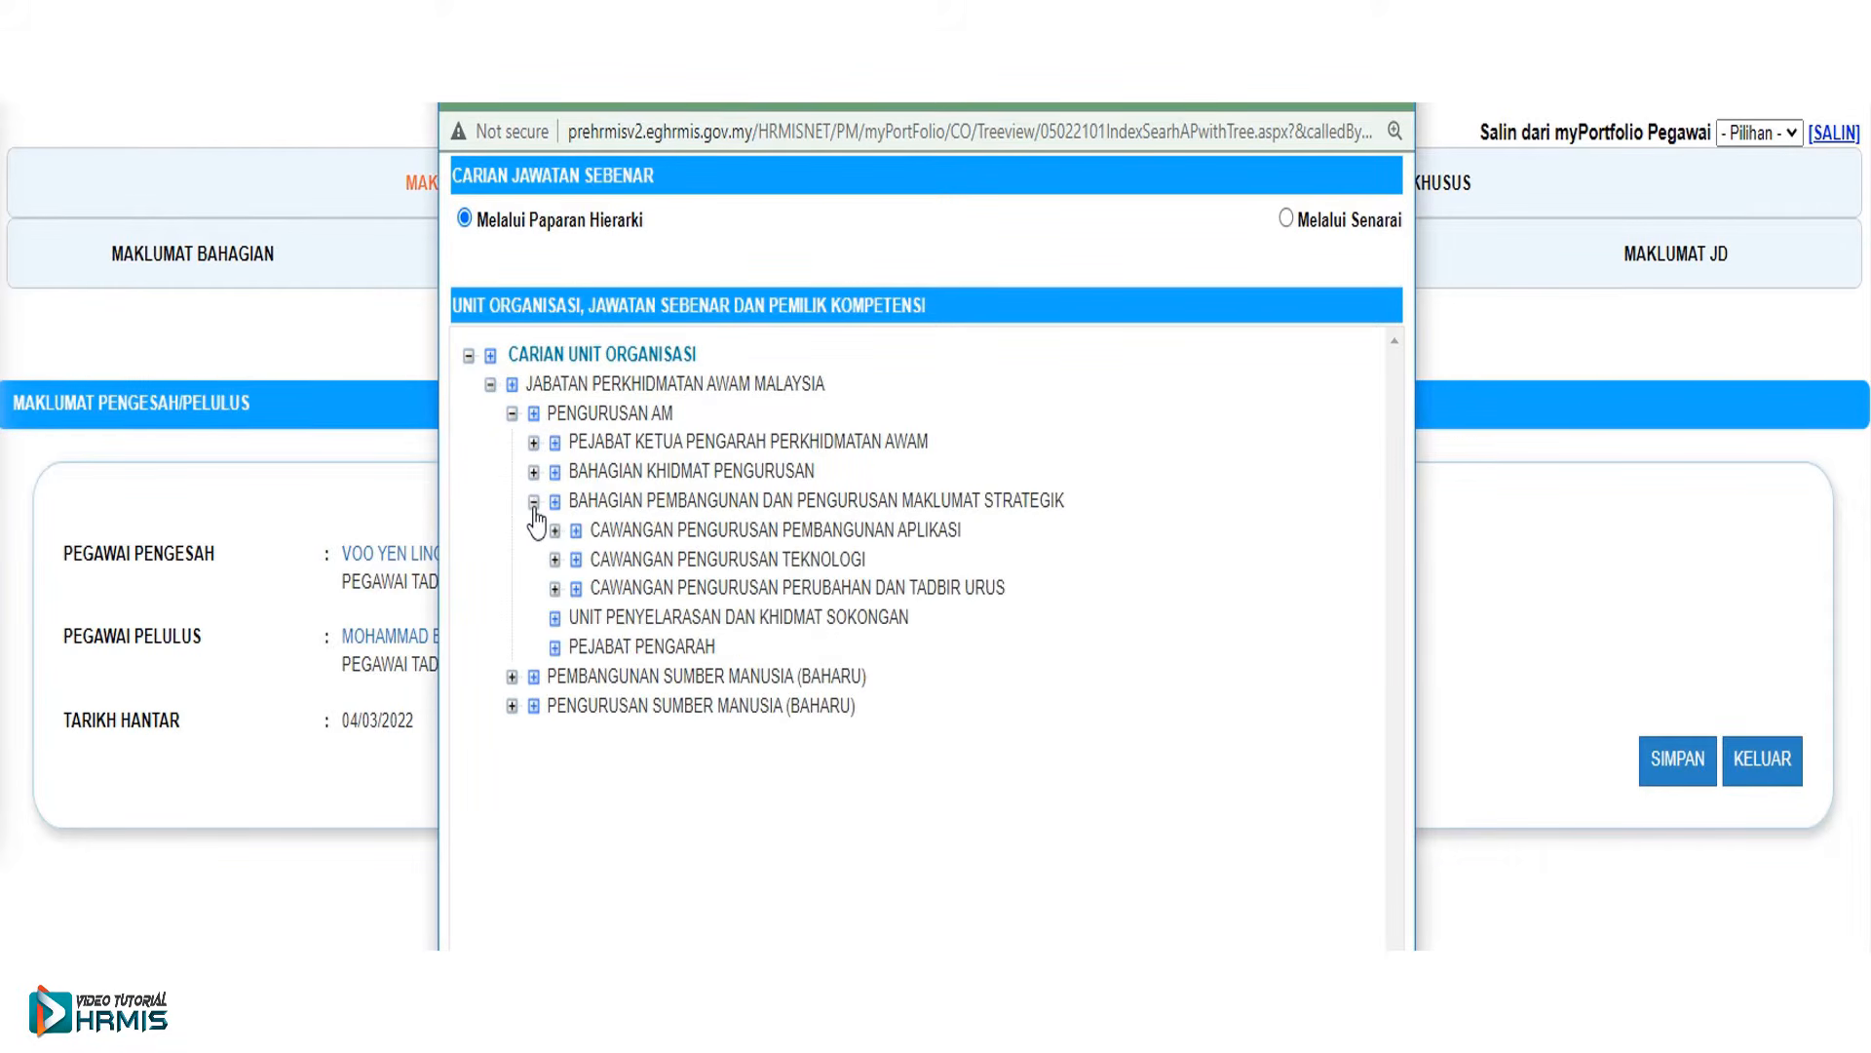
click(555, 588)
click(576, 617)
click(602, 675)
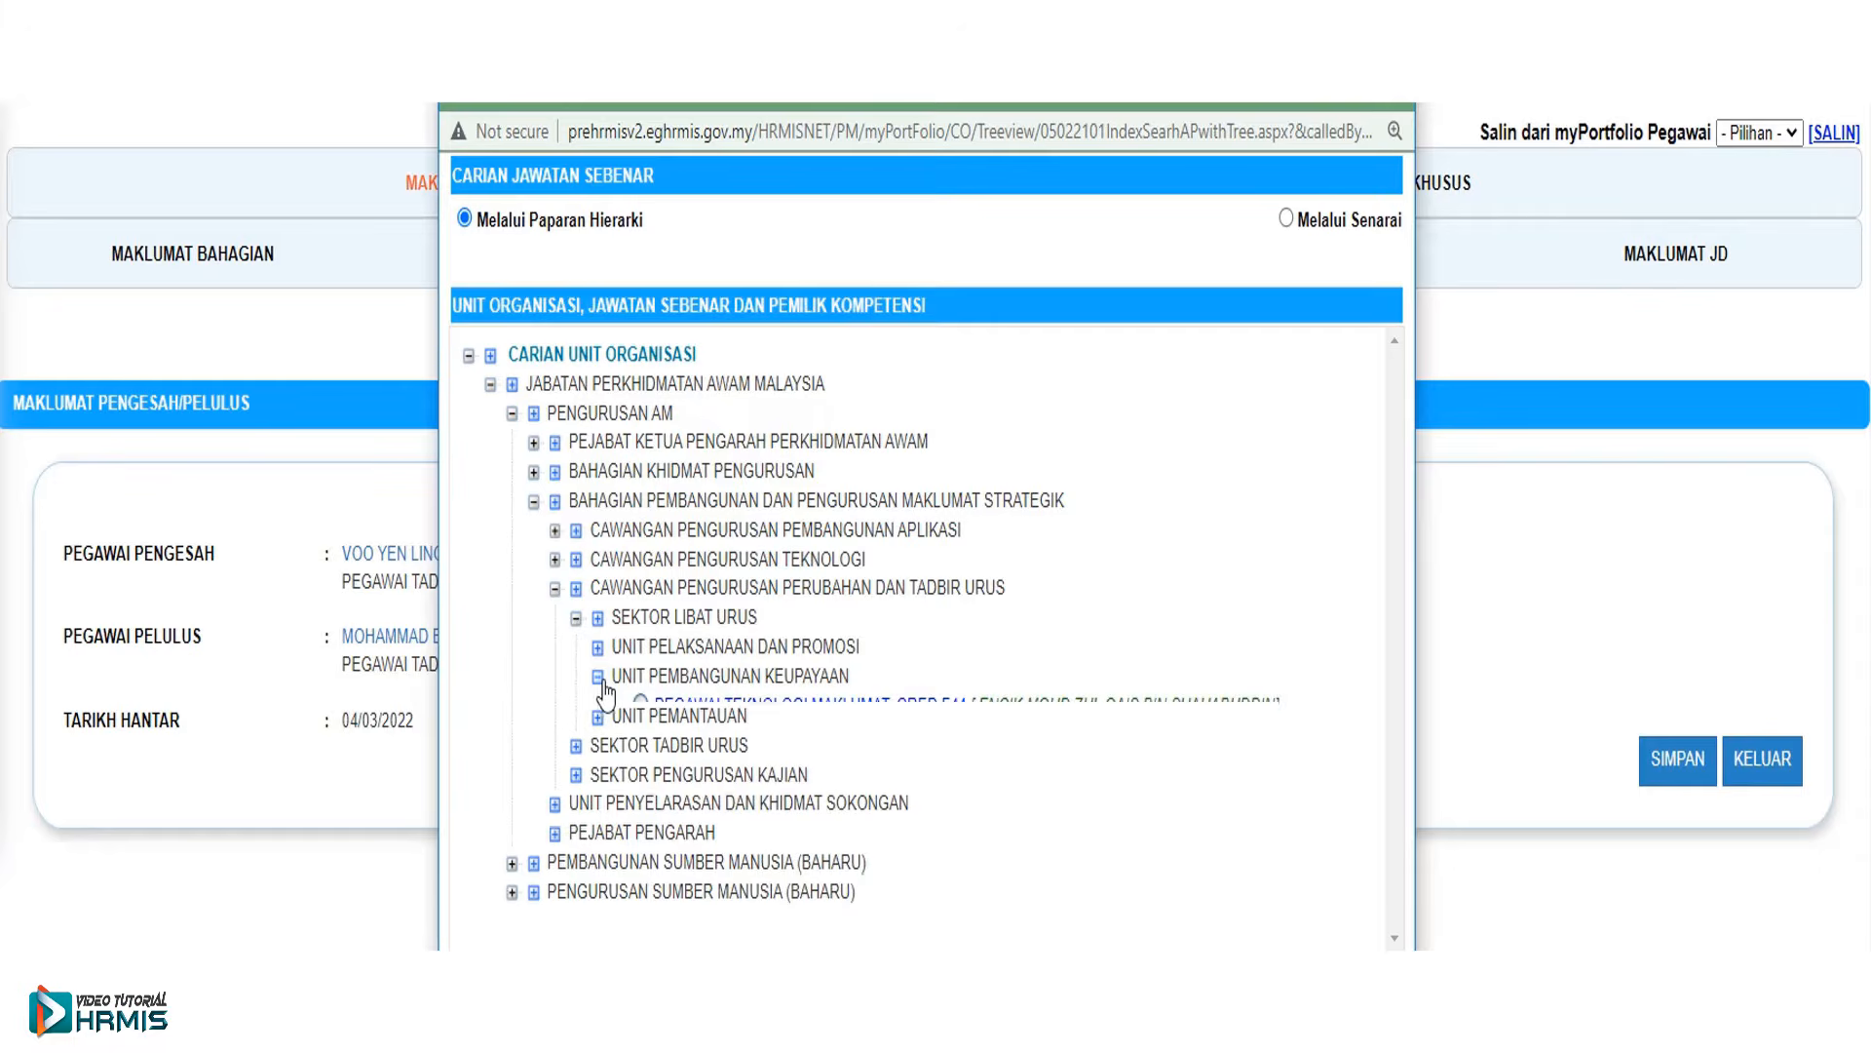
click(646, 719)
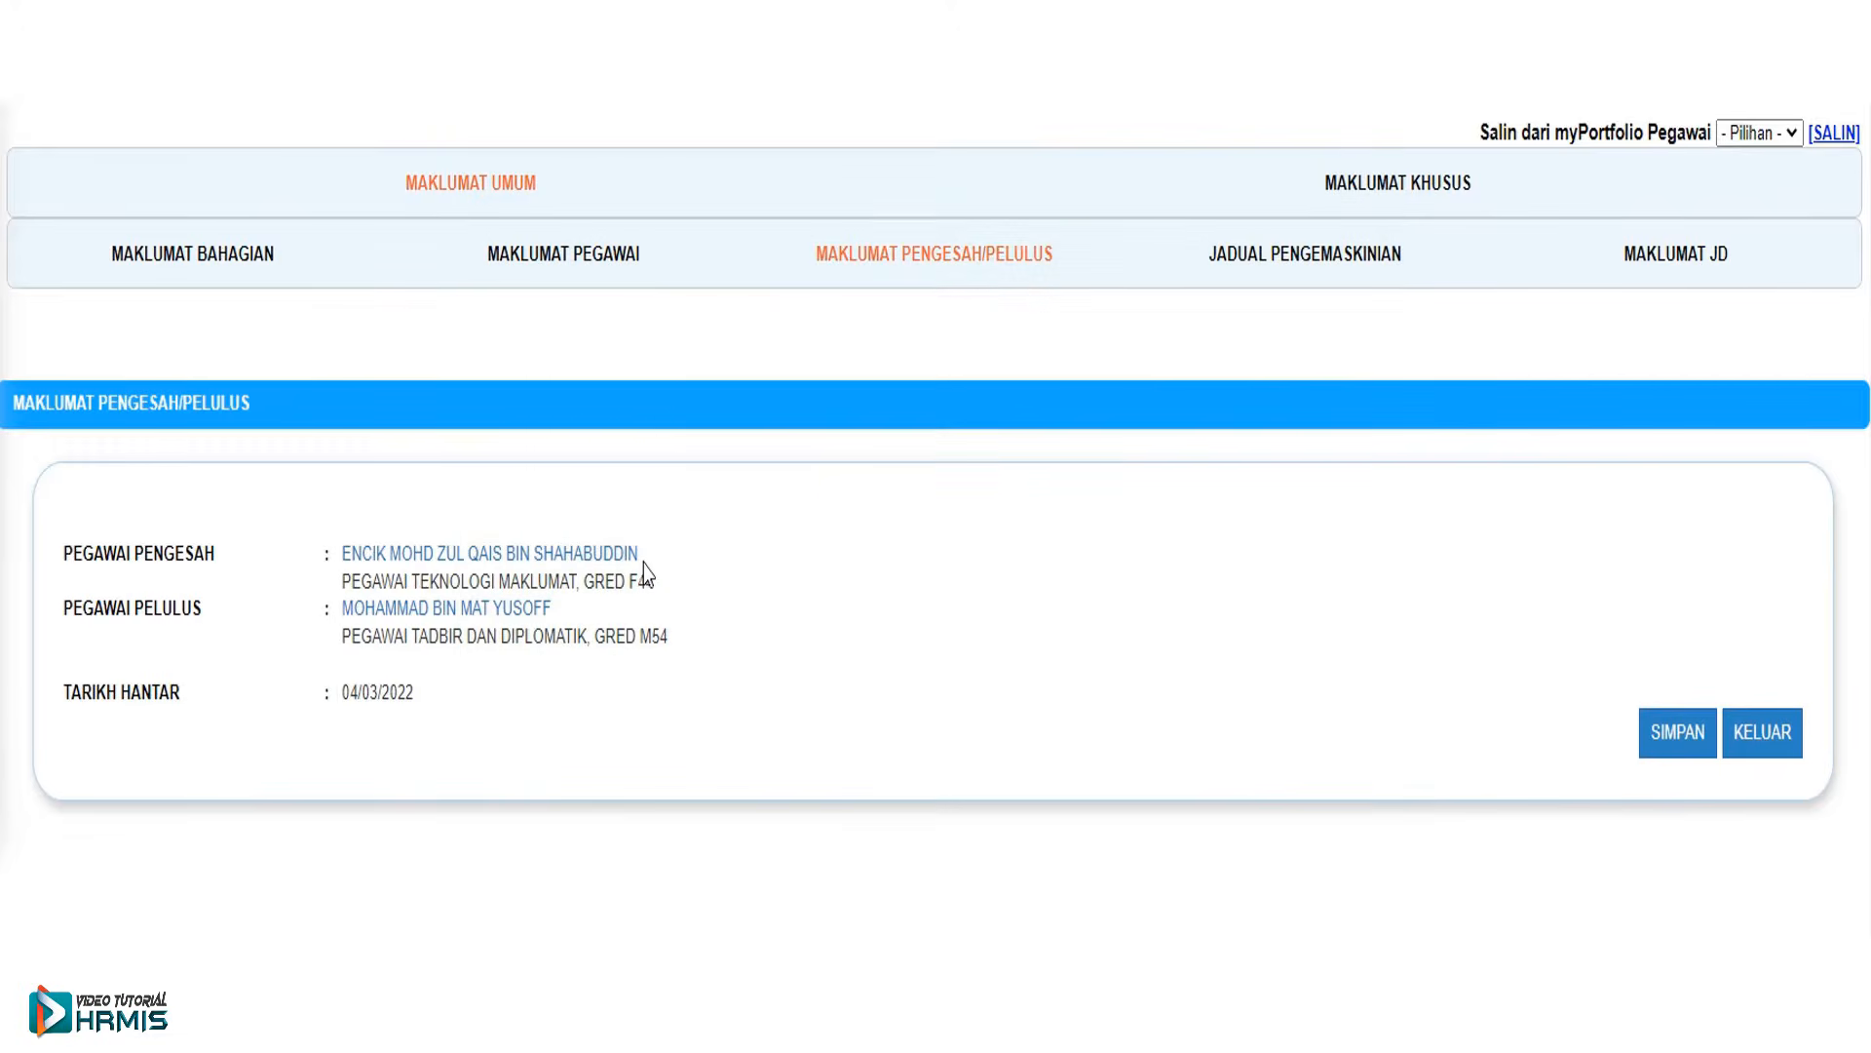
- Save the Maklumat Pengesah/Pelulus record and confirm the save
click(1674, 742)
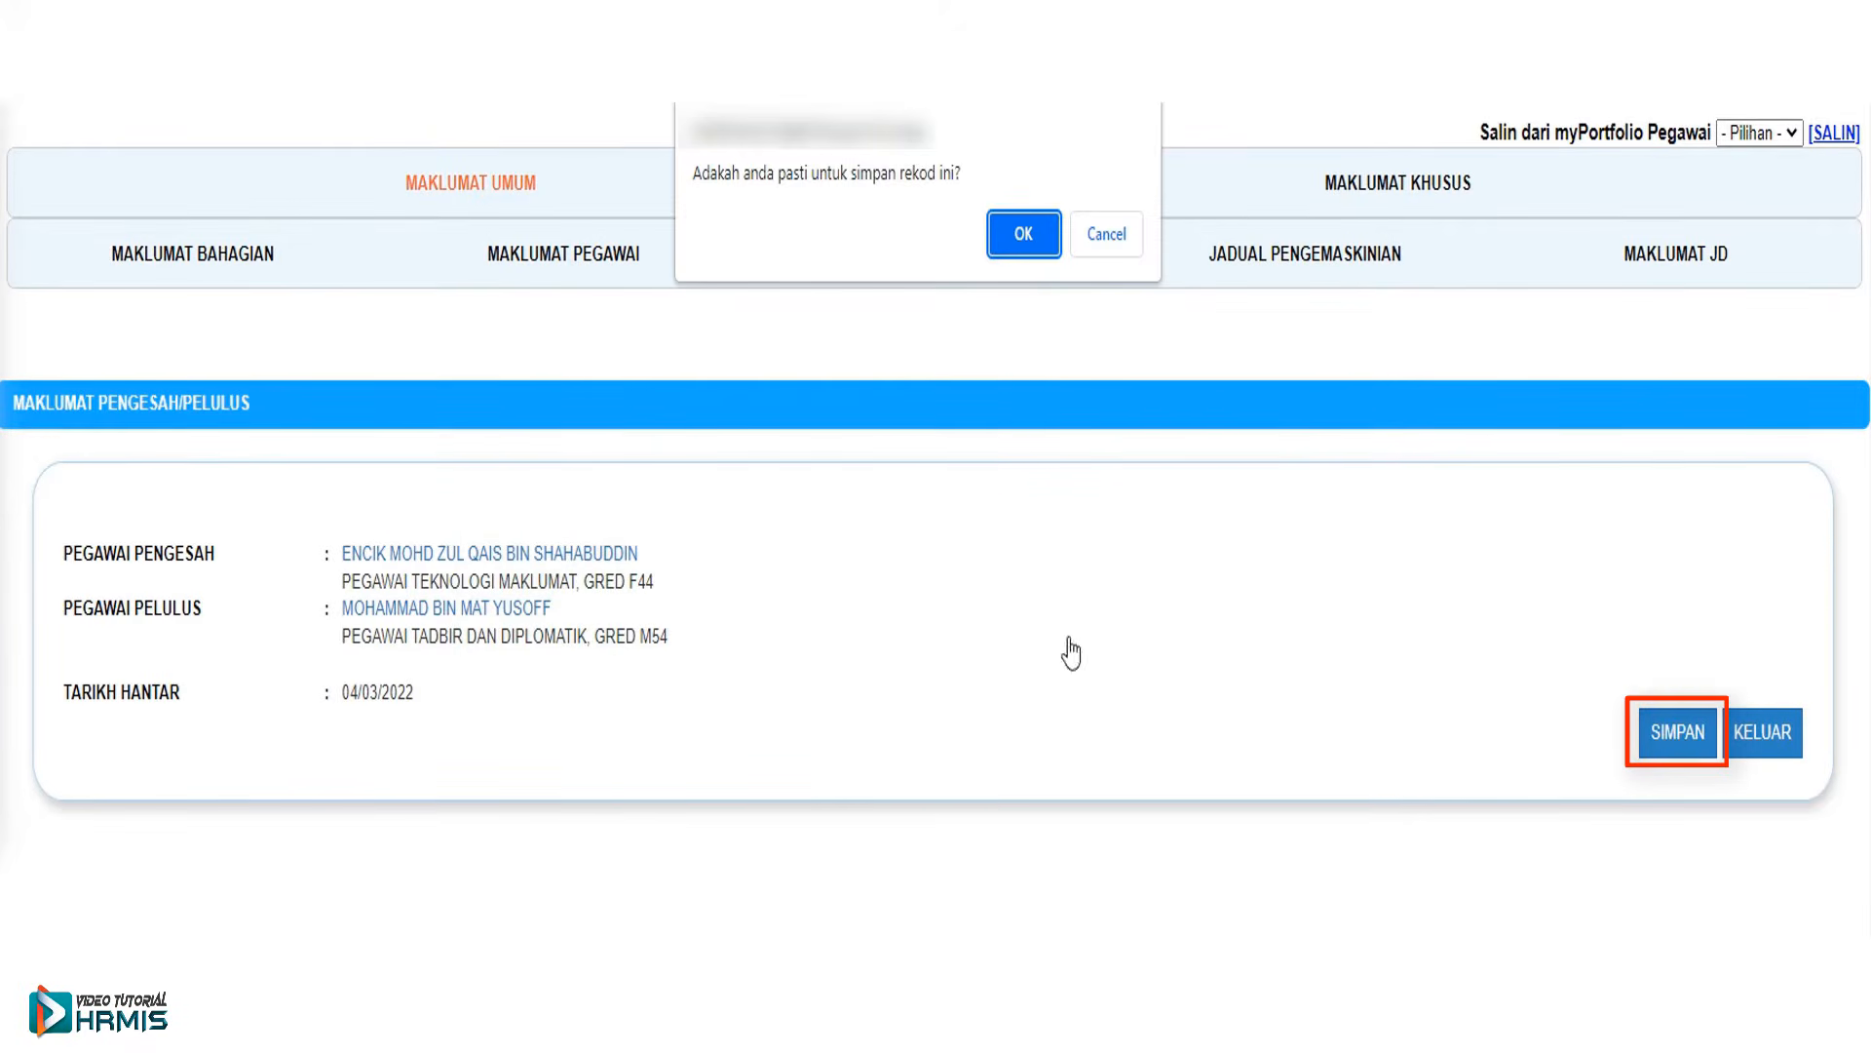
click(1023, 234)
click(1104, 237)
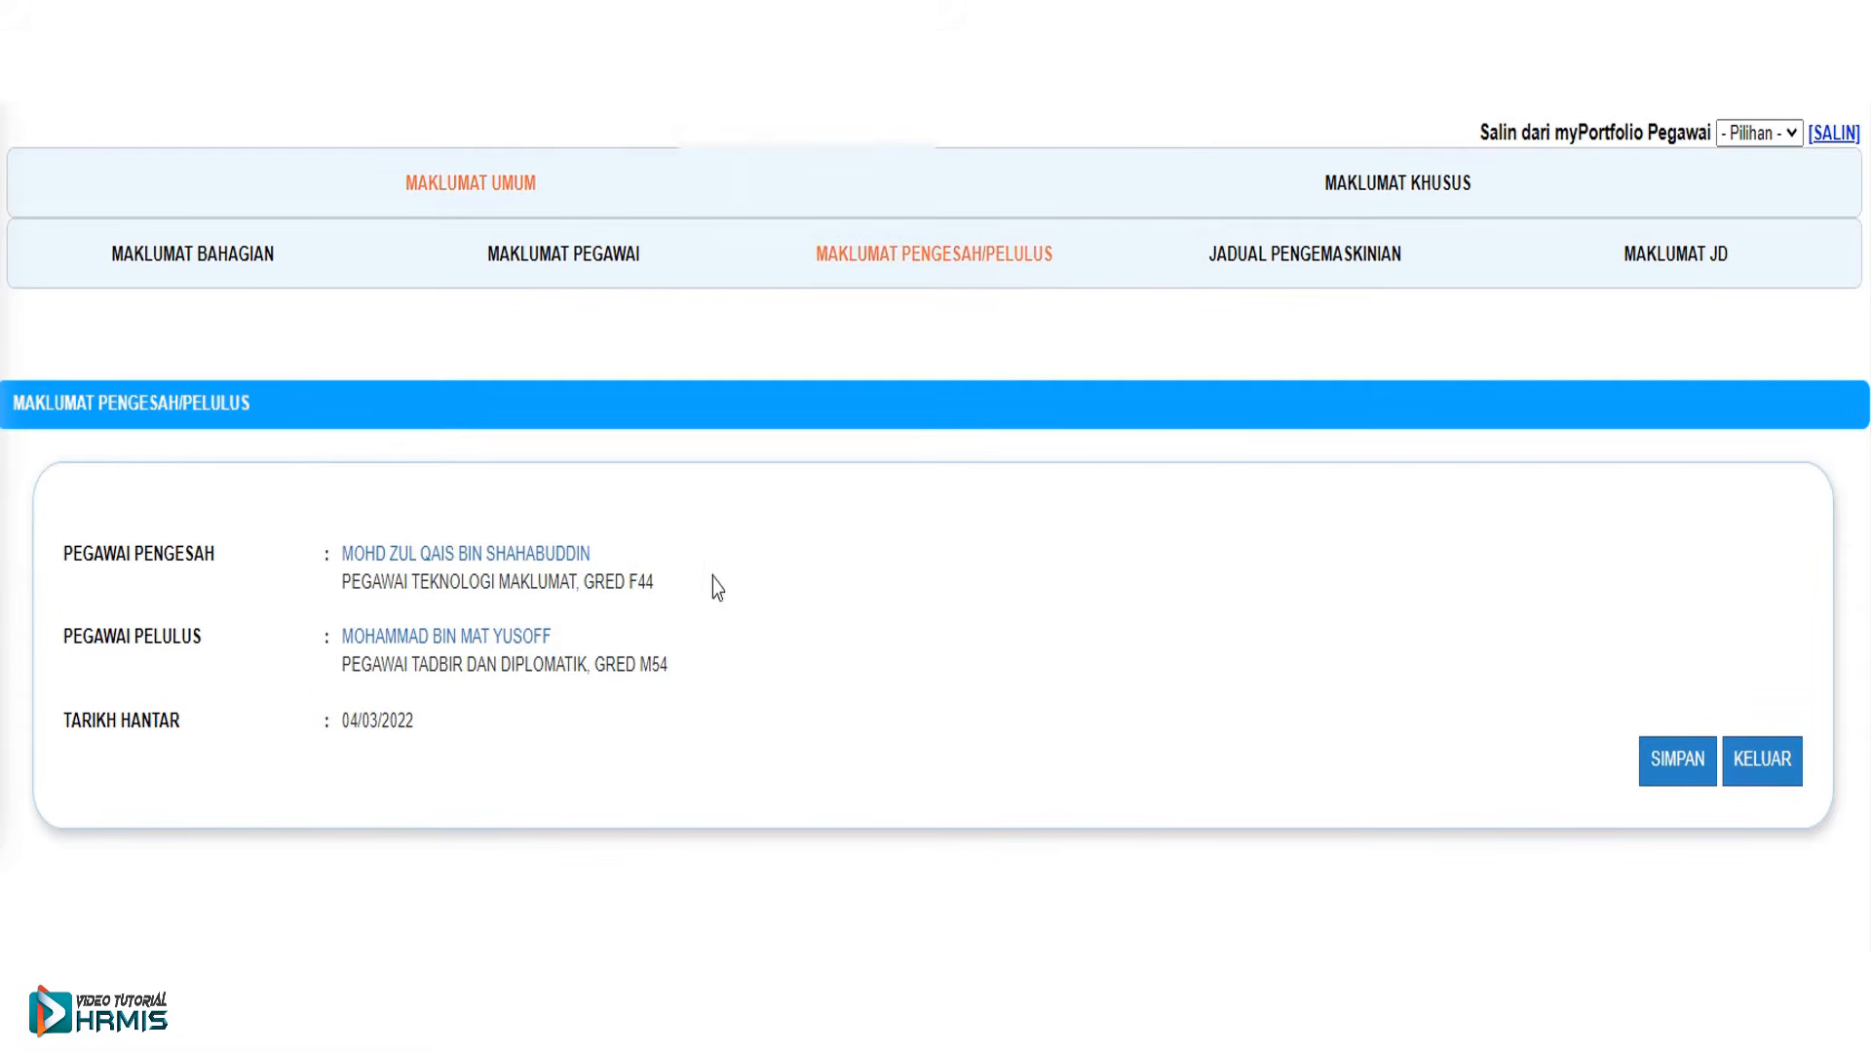
- Review the Jadual Pengemaskinian update statuses and the job description in Maklumat JD
click(1305, 253)
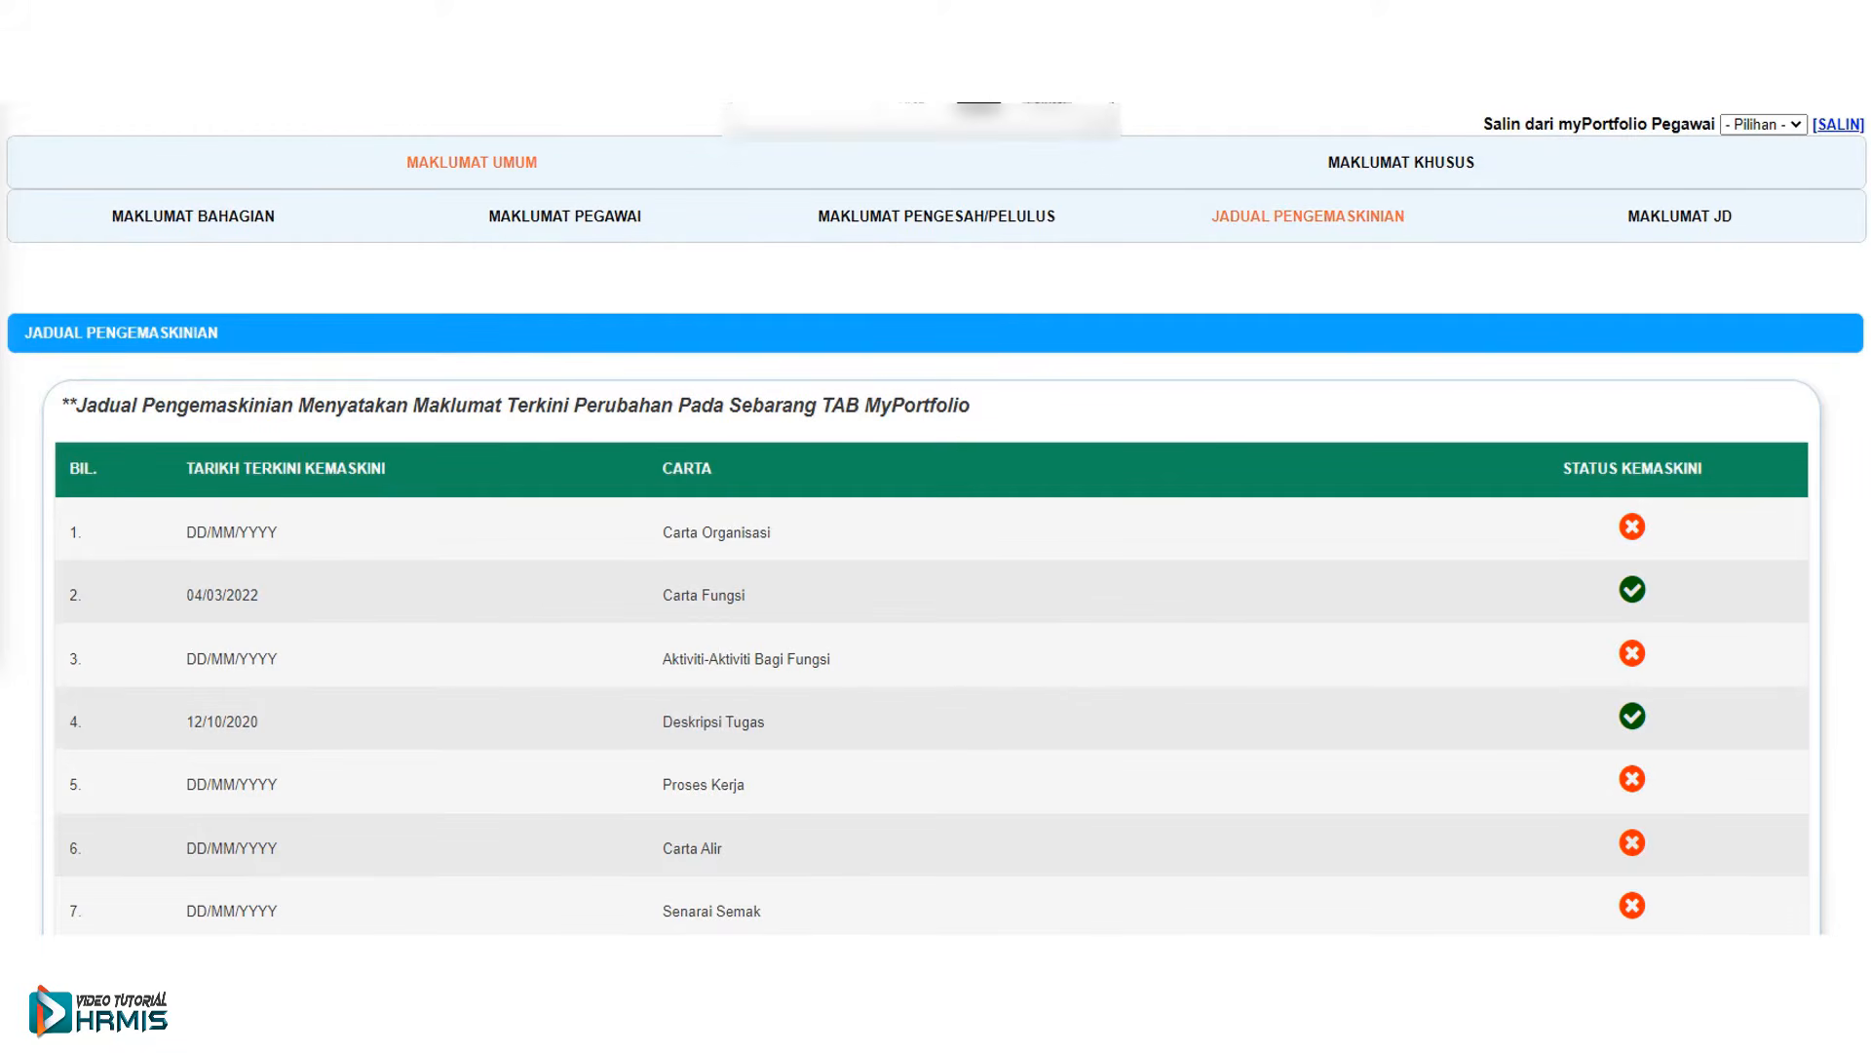
click(1679, 216)
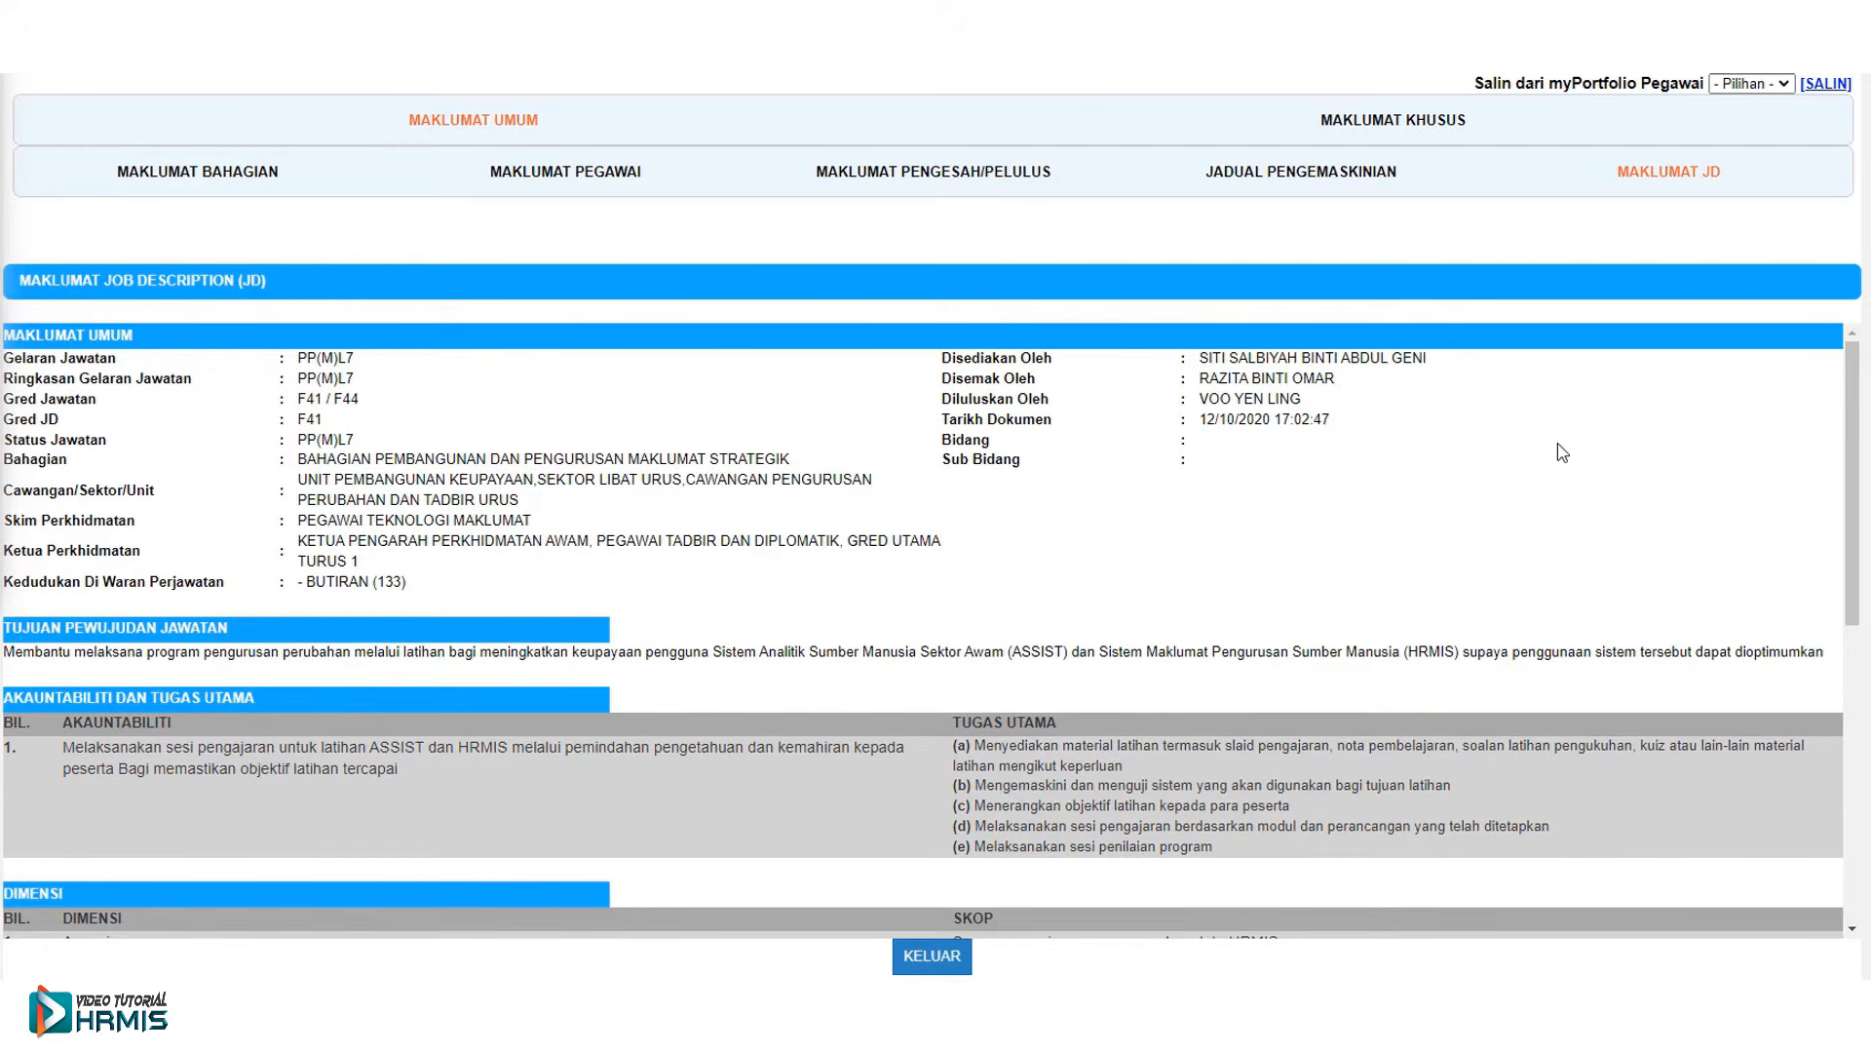
mouse_move(1851, 478)
mouse_down()
mouse_move(1868, 763)
mouse_move(1868, 458)
mouse_up()
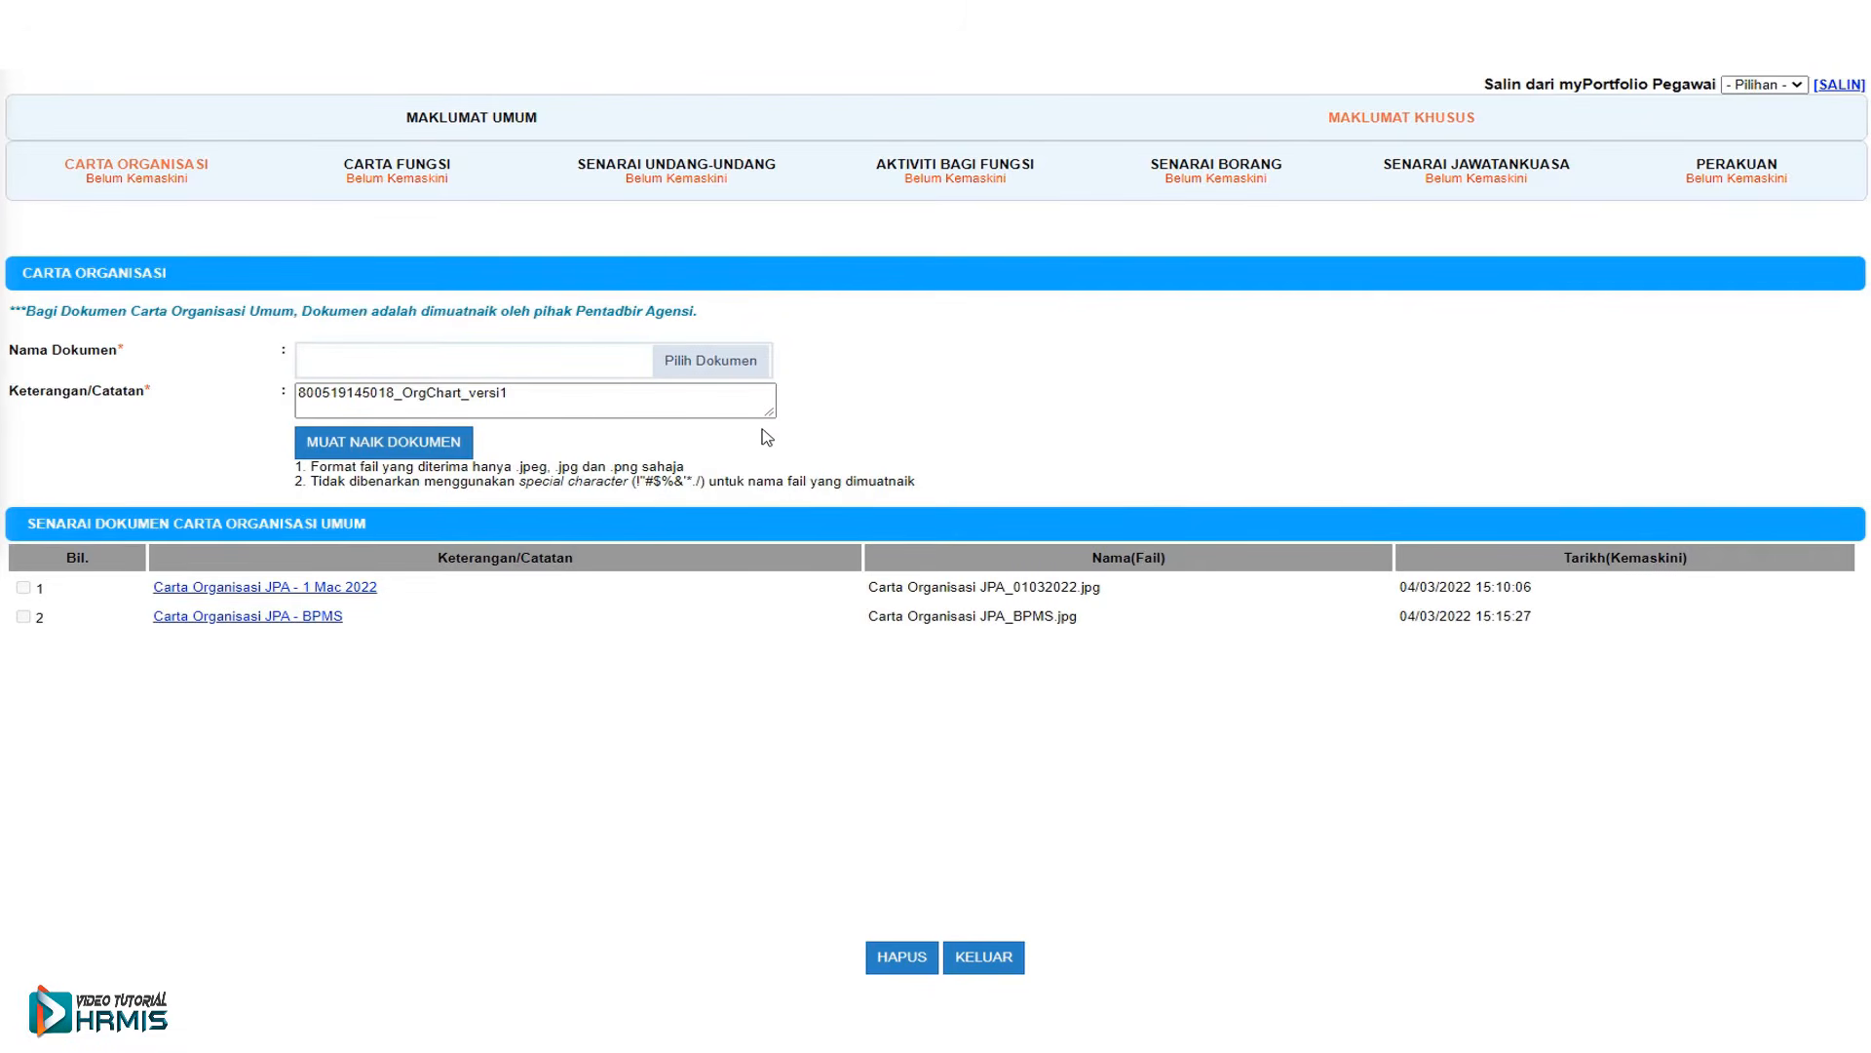
- Upload the file Carta Organisasi JPA_Khusus to Carta Organisasi with the description "Carta Organisasi Khusus" and confirm the save
click(756, 369)
click(625, 176)
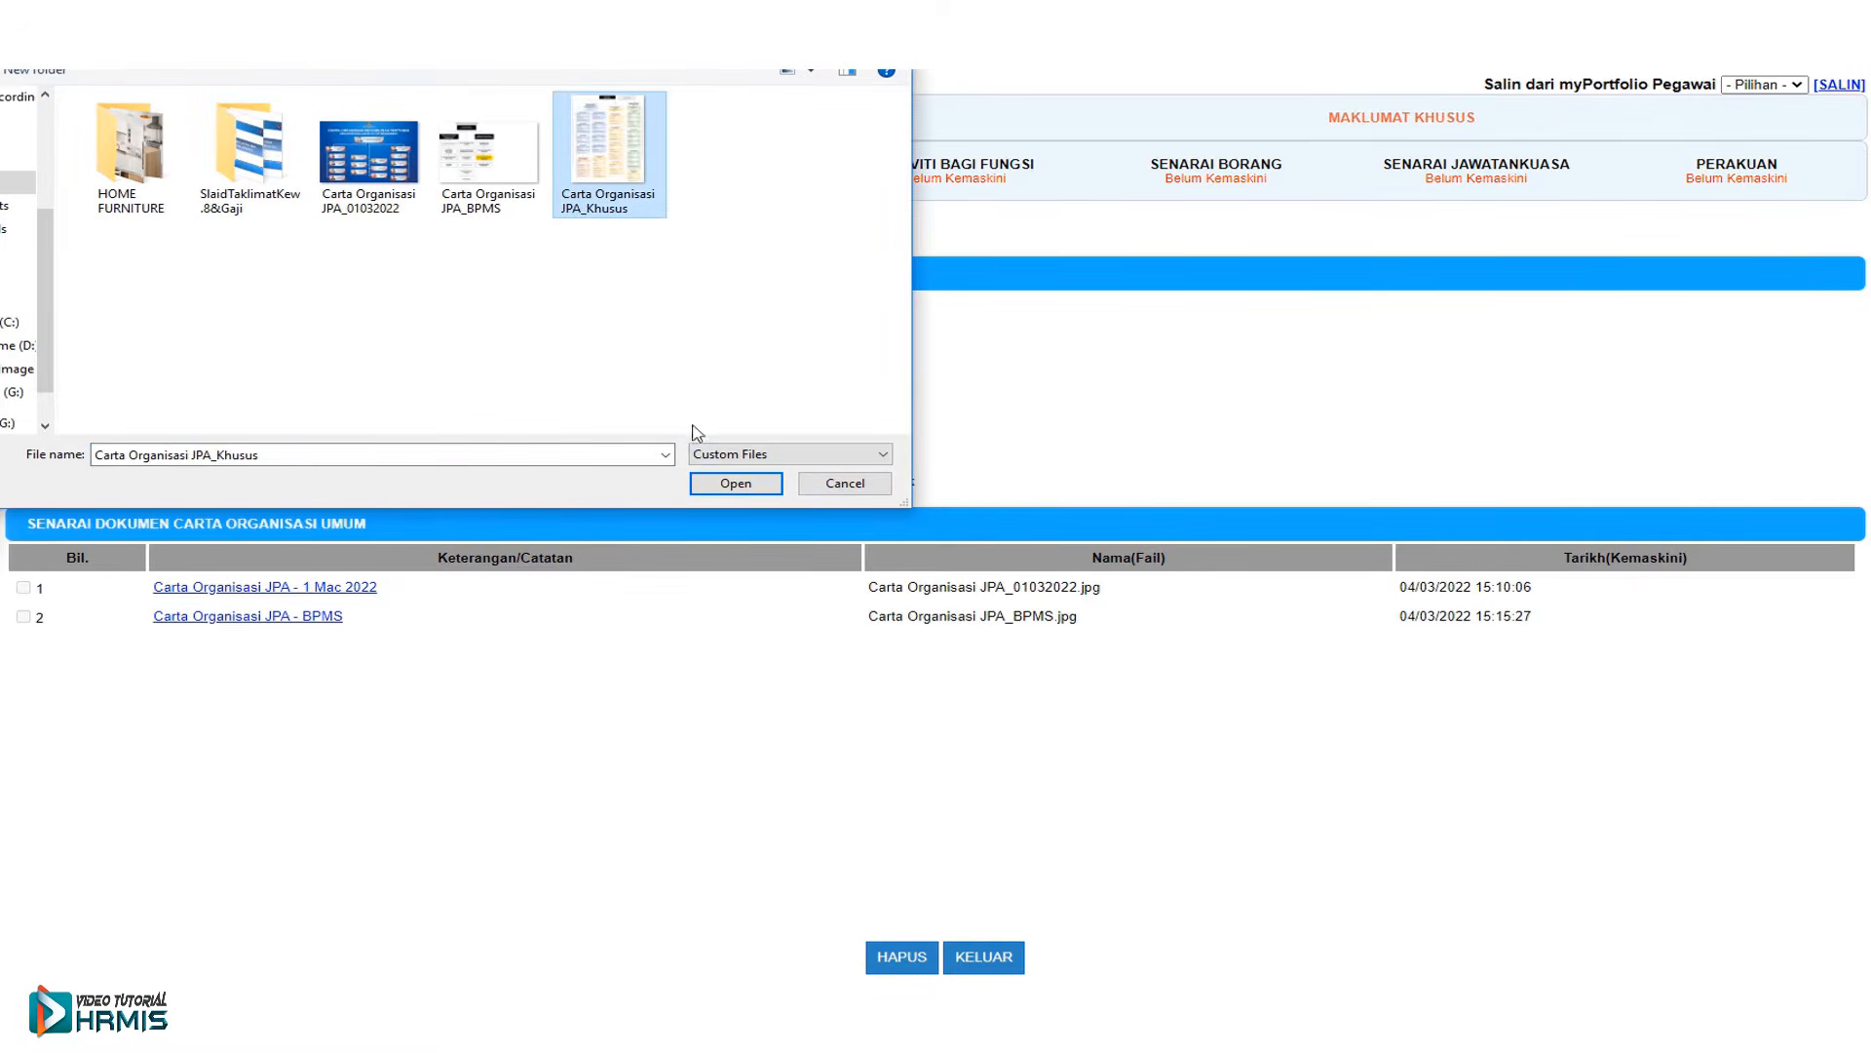
click(701, 479)
drag(572, 400, 281, 406)
text(Carta Organisasi Khusus)
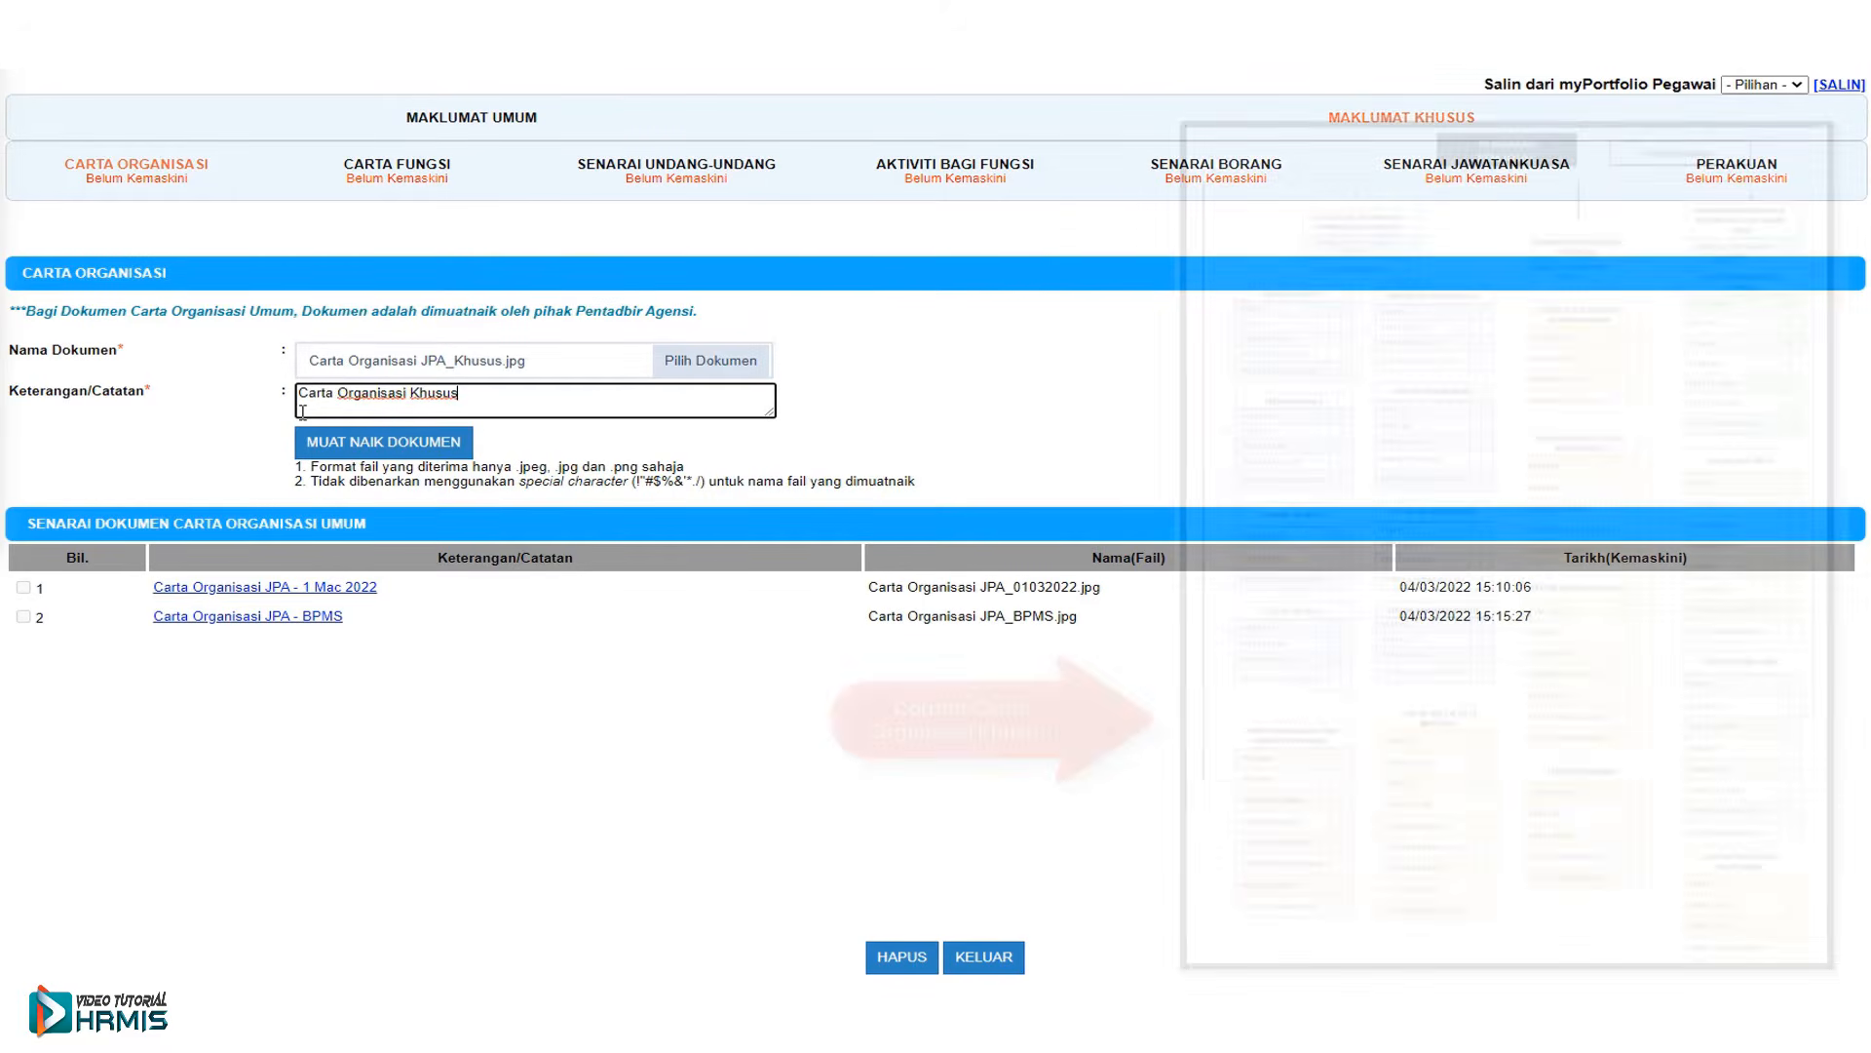
click(349, 441)
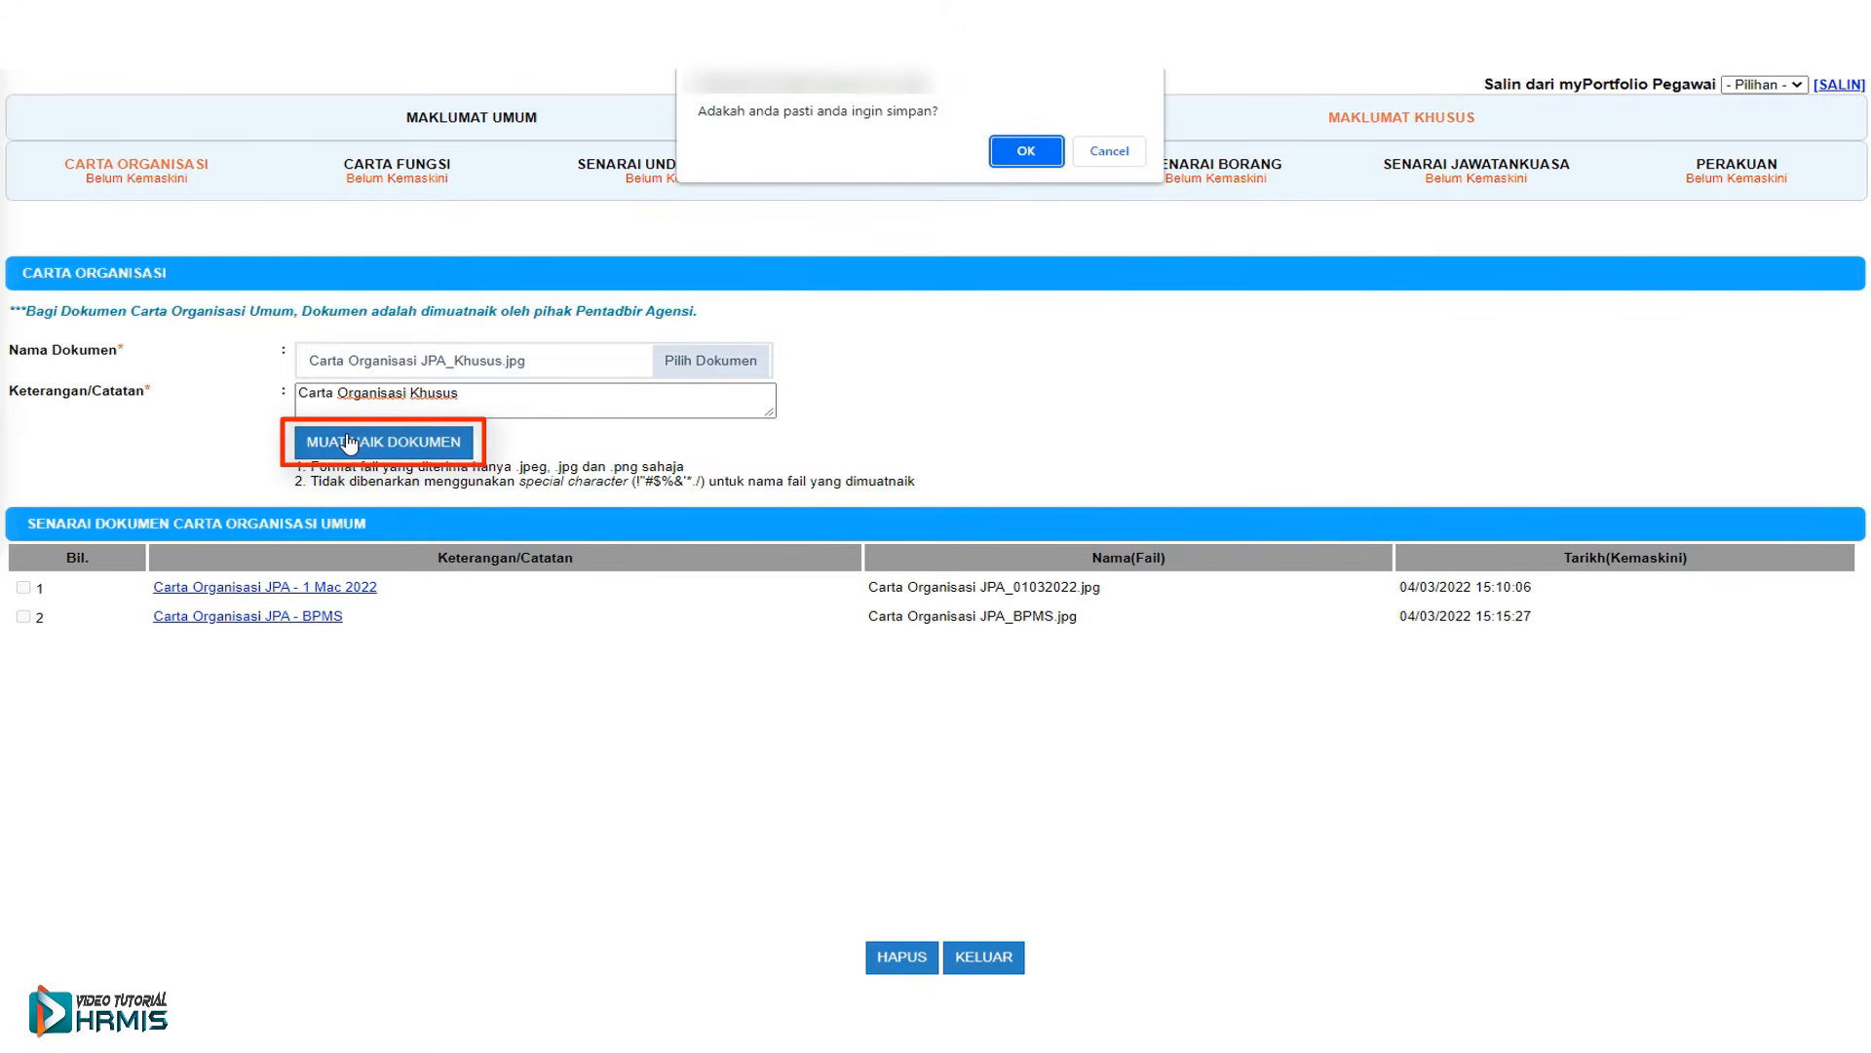
click(1024, 152)
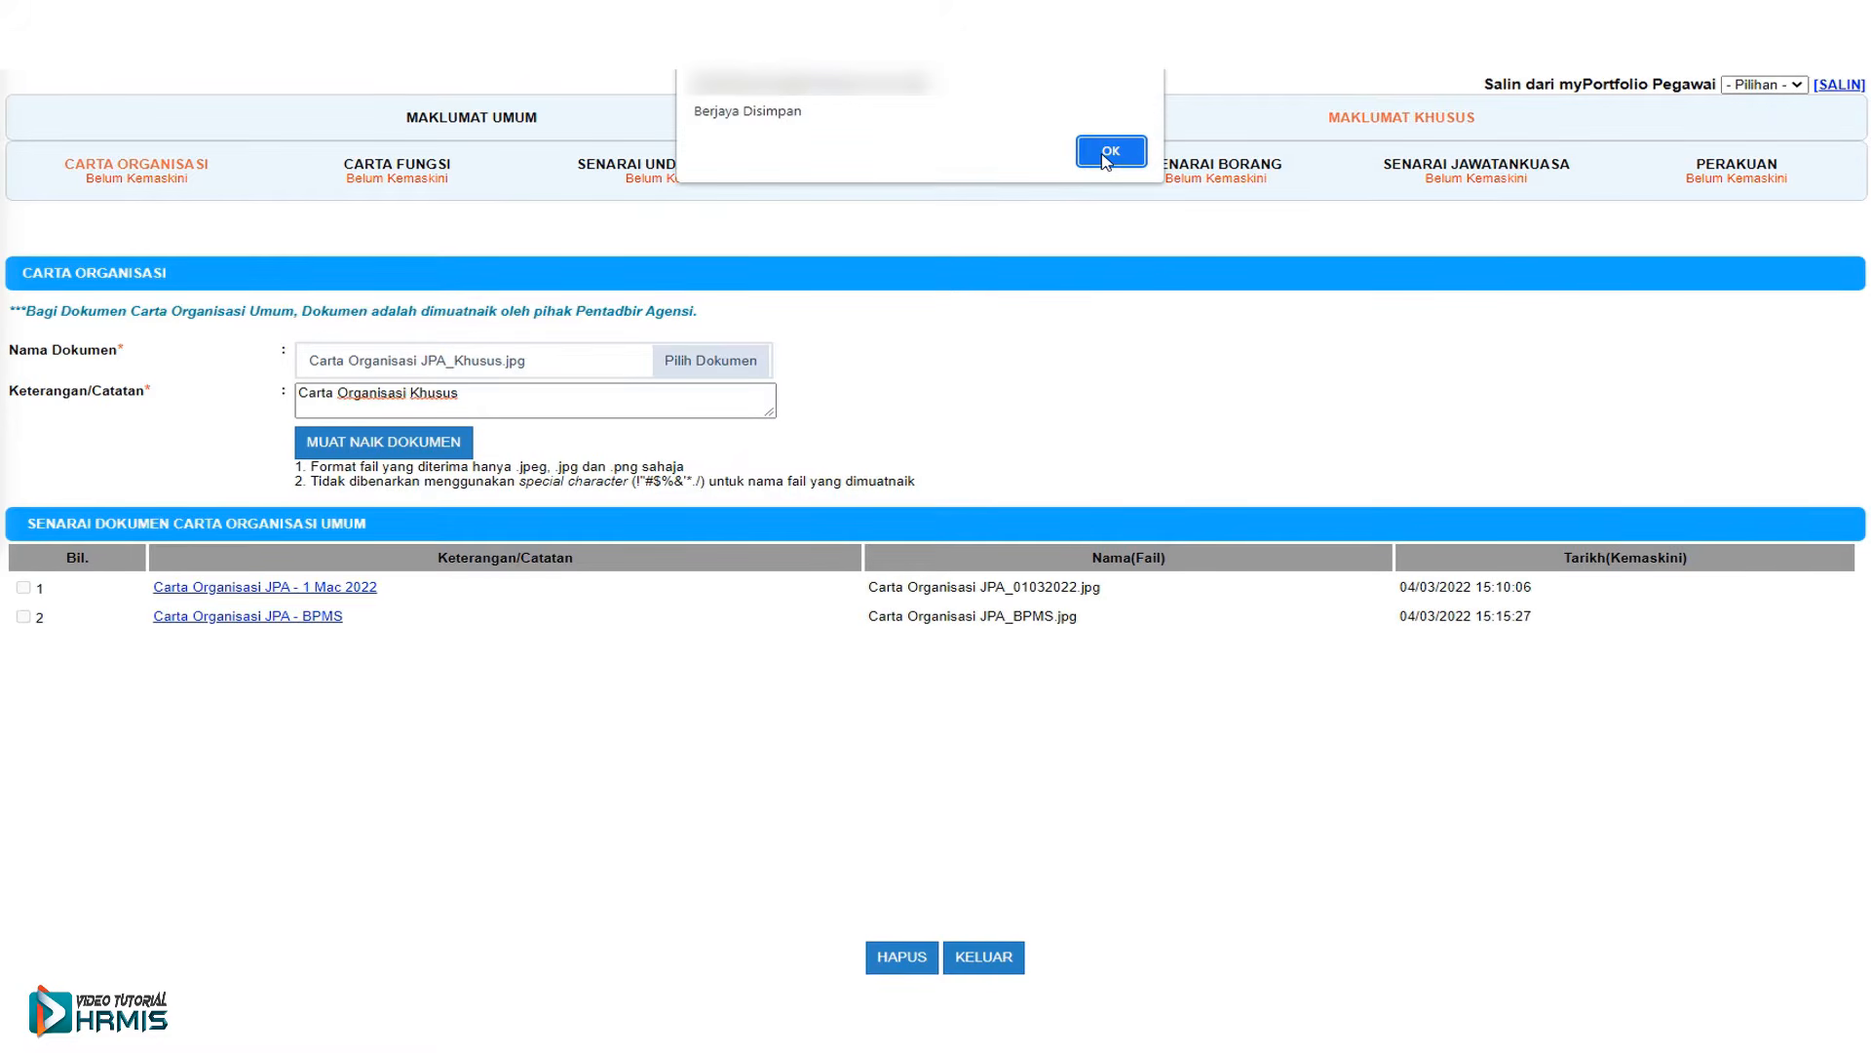
click(1109, 153)
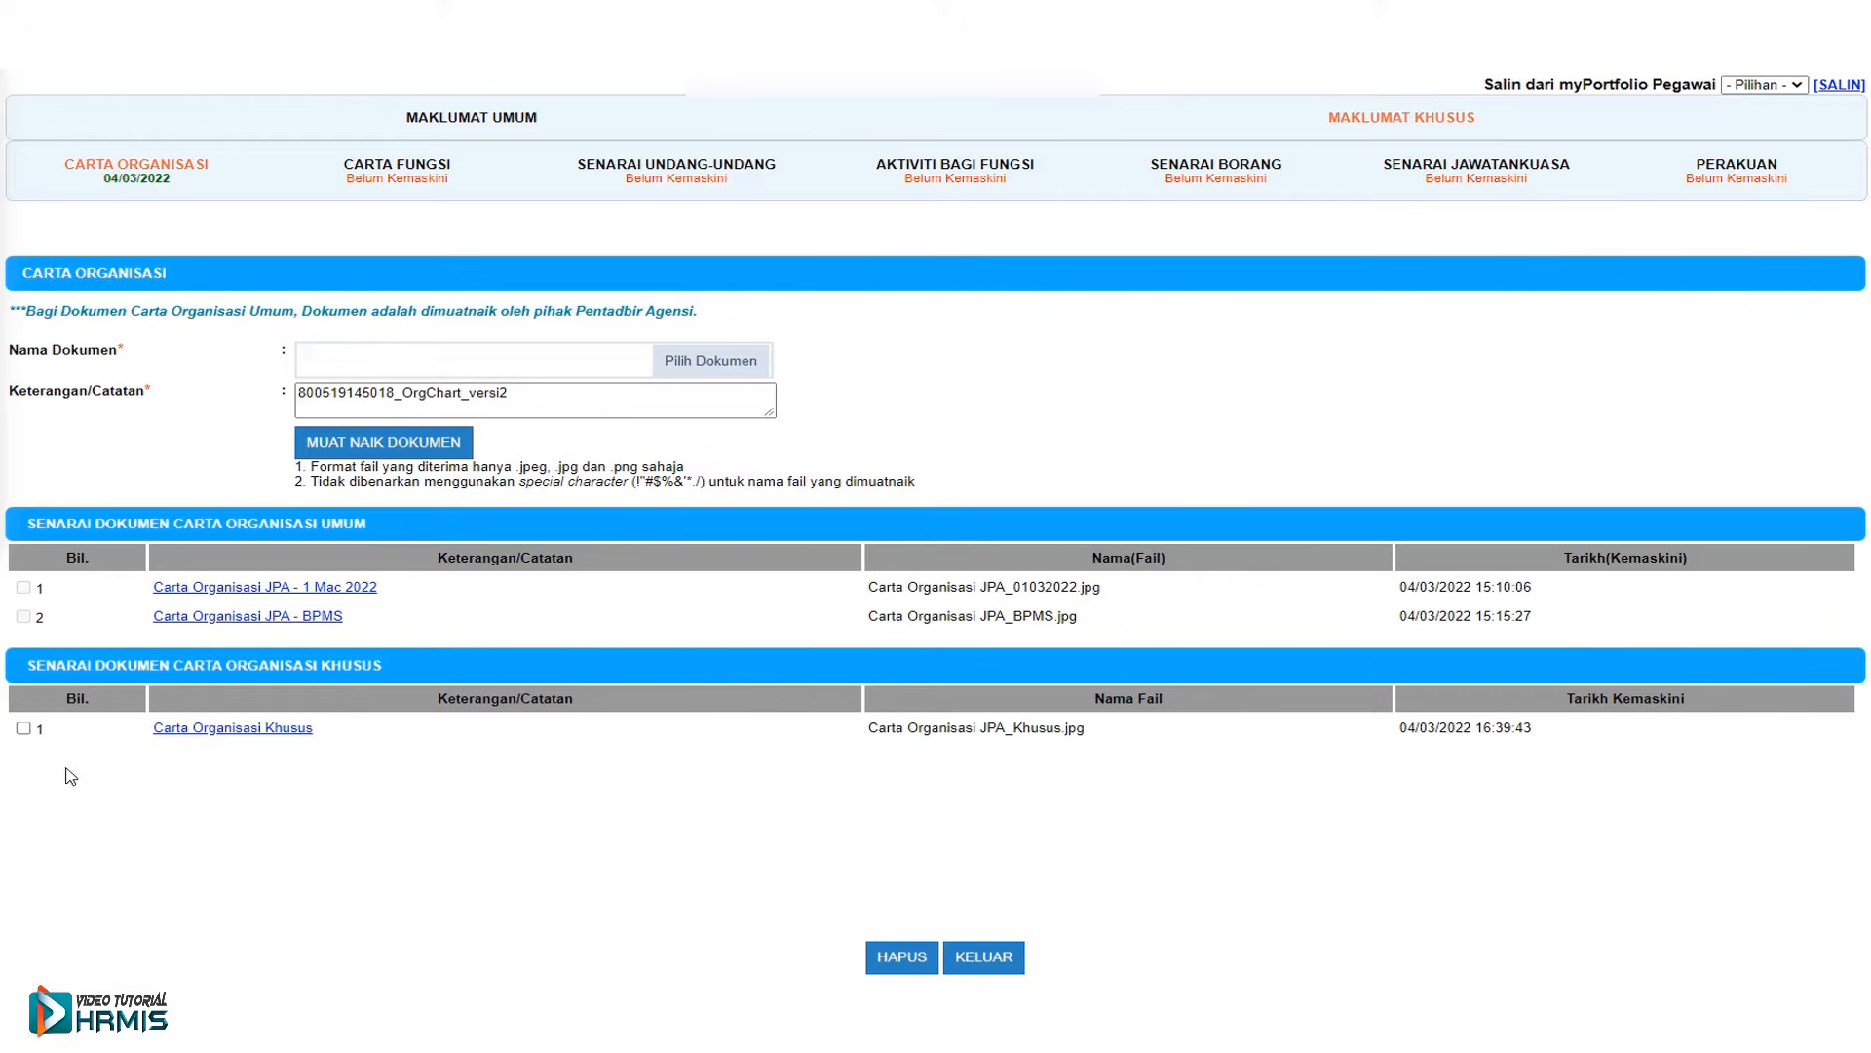
- Delete the Carta Organisasi Khusus document from the Senarai Dokumen Carta Organisasi Khusus list
click(23, 729)
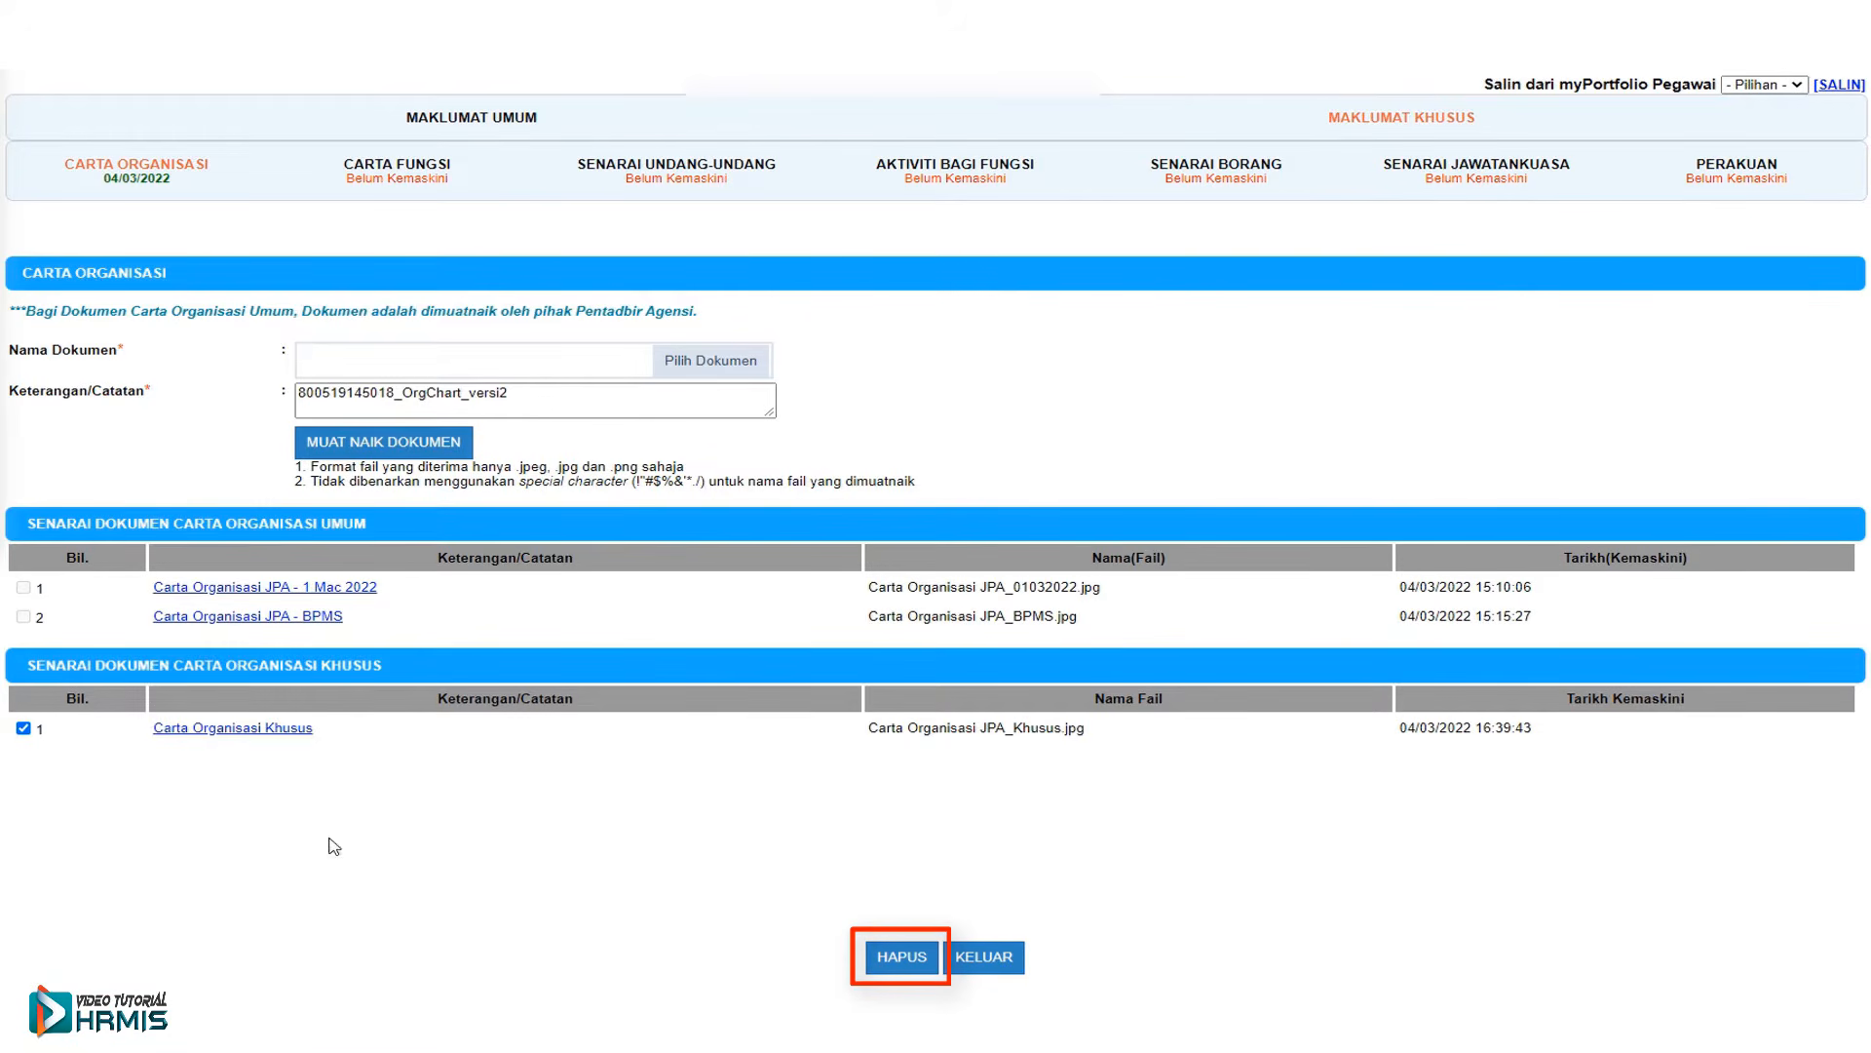
click(902, 958)
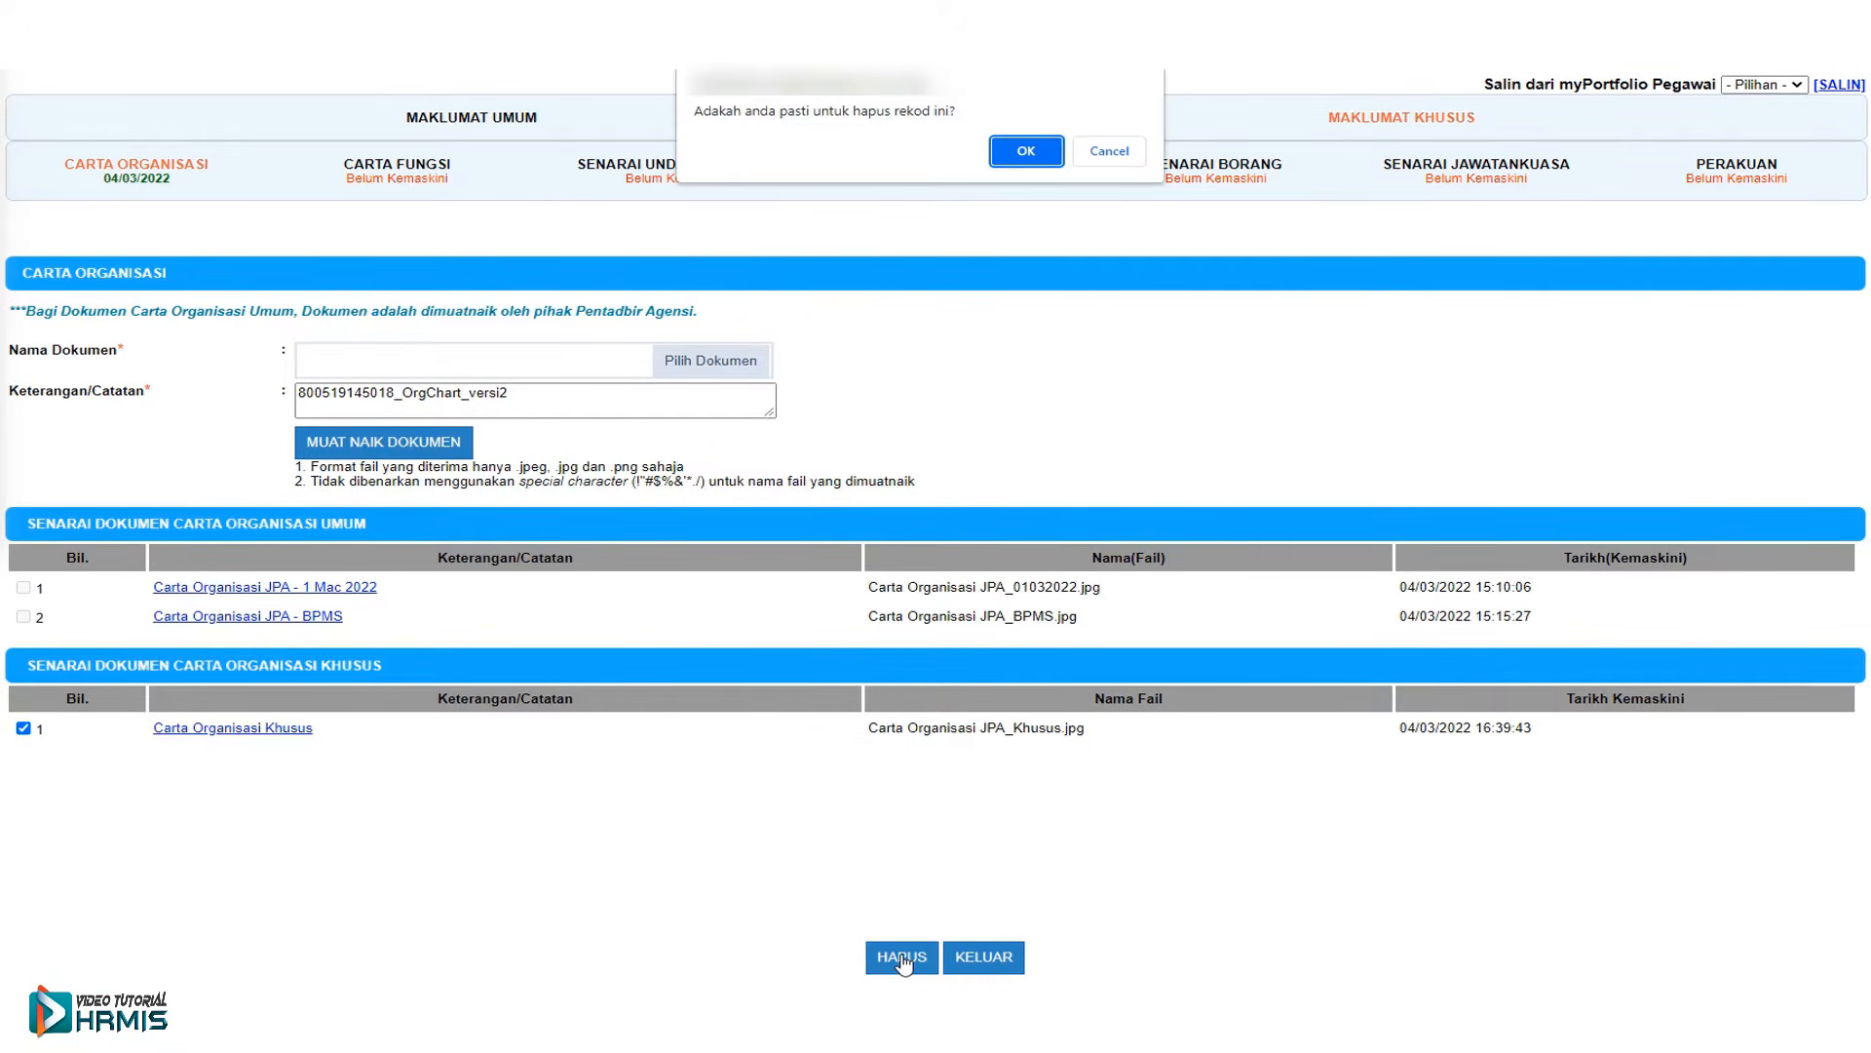
click(1018, 153)
click(1119, 152)
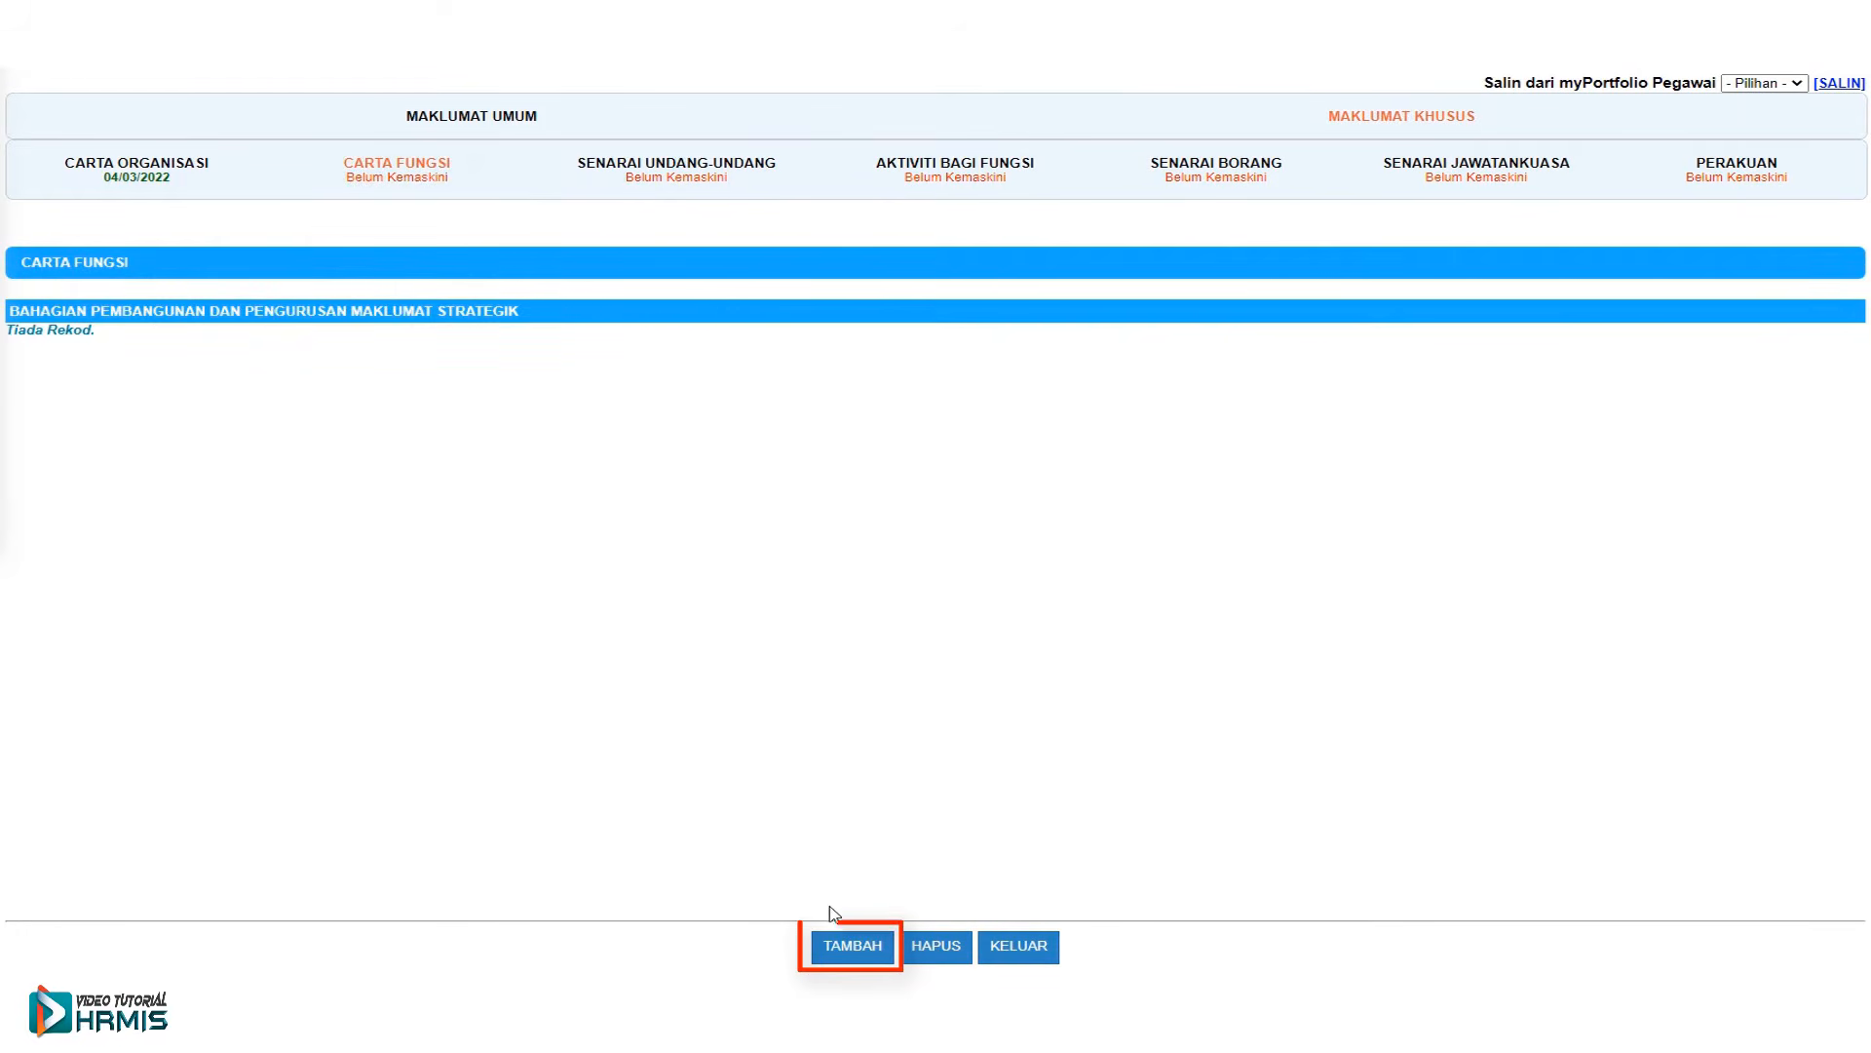
- Add functions 1, 2 and 3 of Cawangan Pengurusan Perubahan dan Tadbir Urus to Carta Fungsi and save them
click(836, 950)
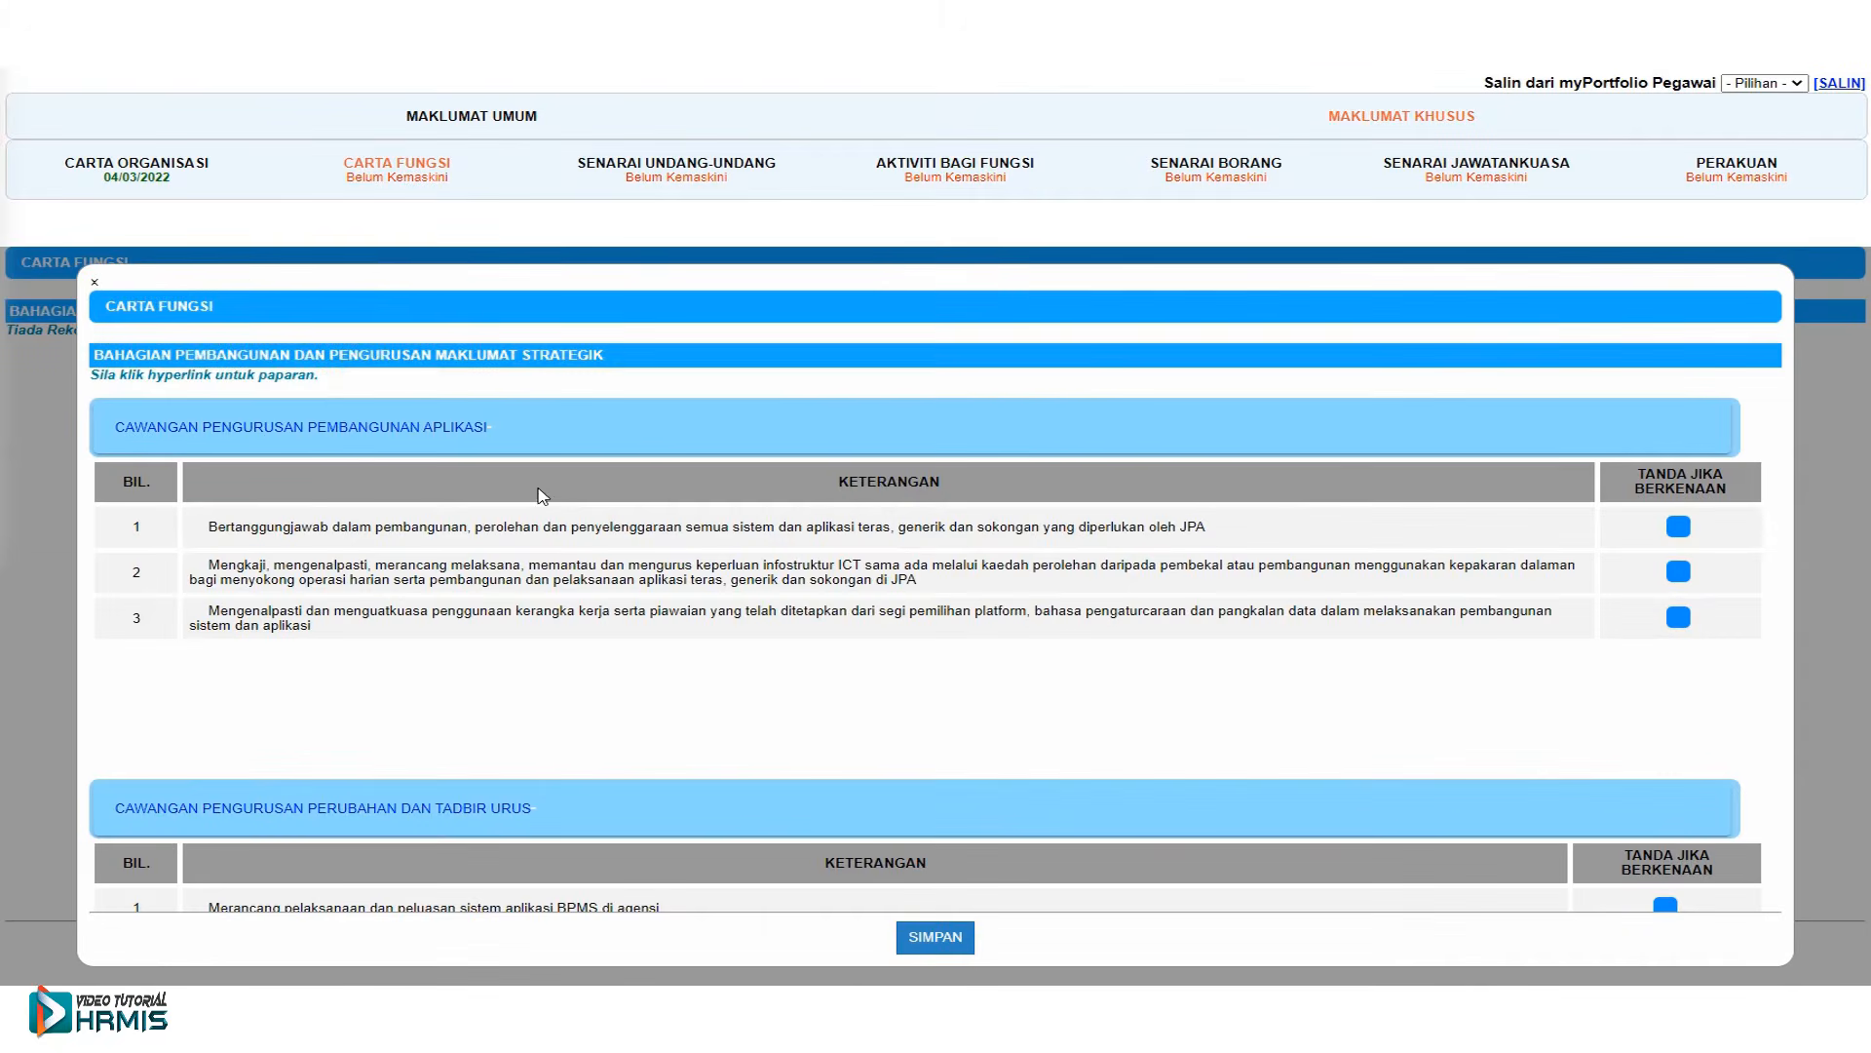
scroll(548, 504, down, 3)
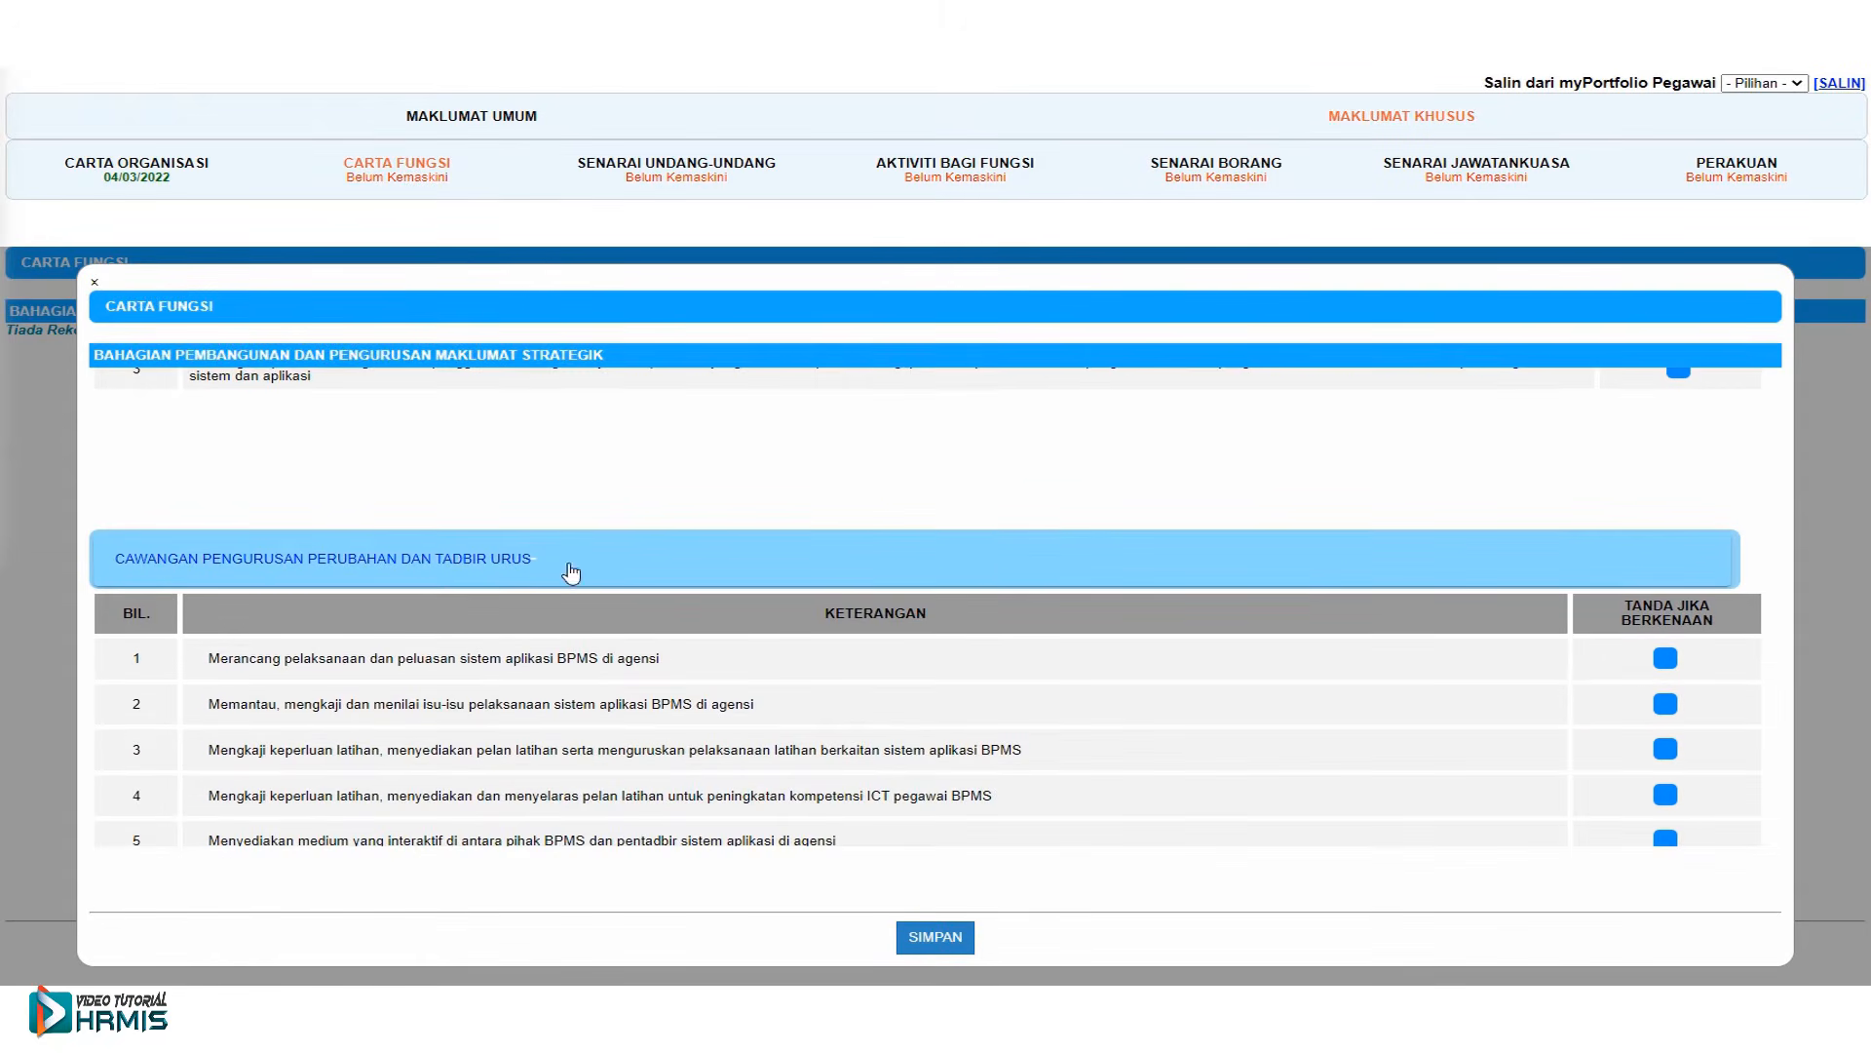
click(1667, 663)
click(1666, 706)
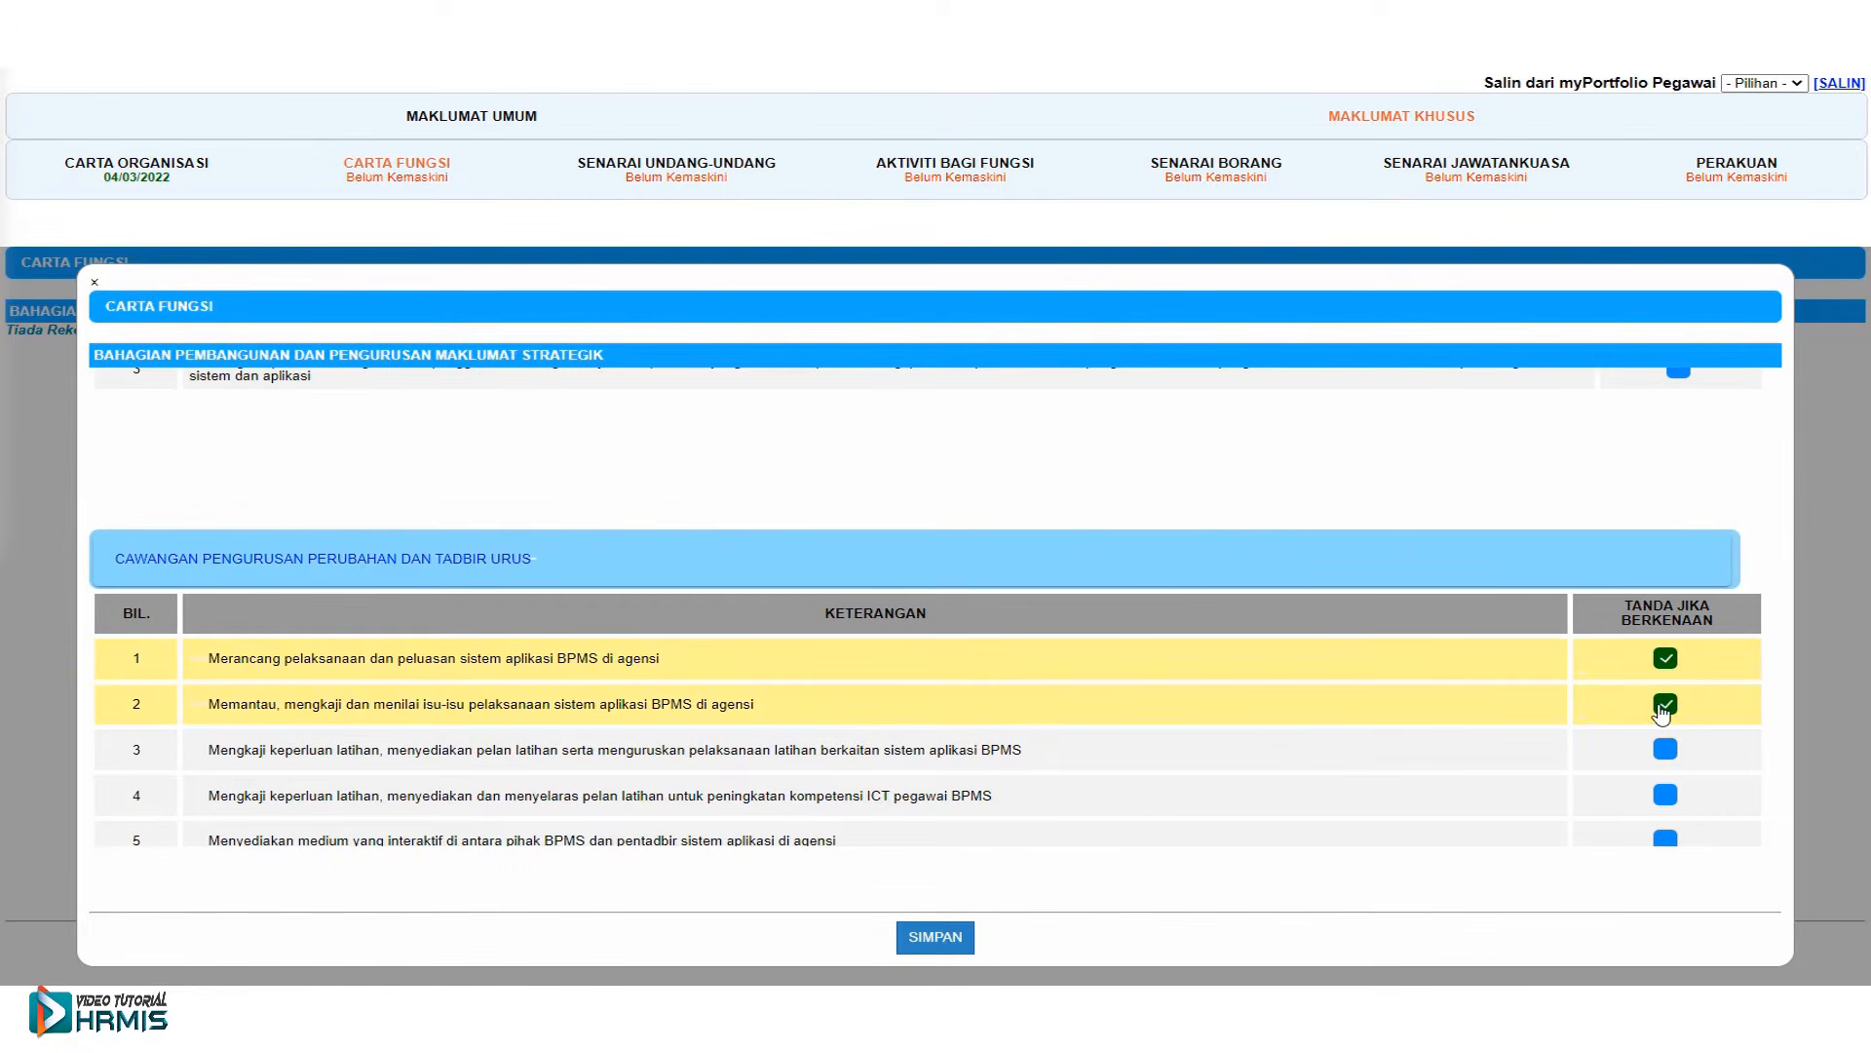
click(1669, 750)
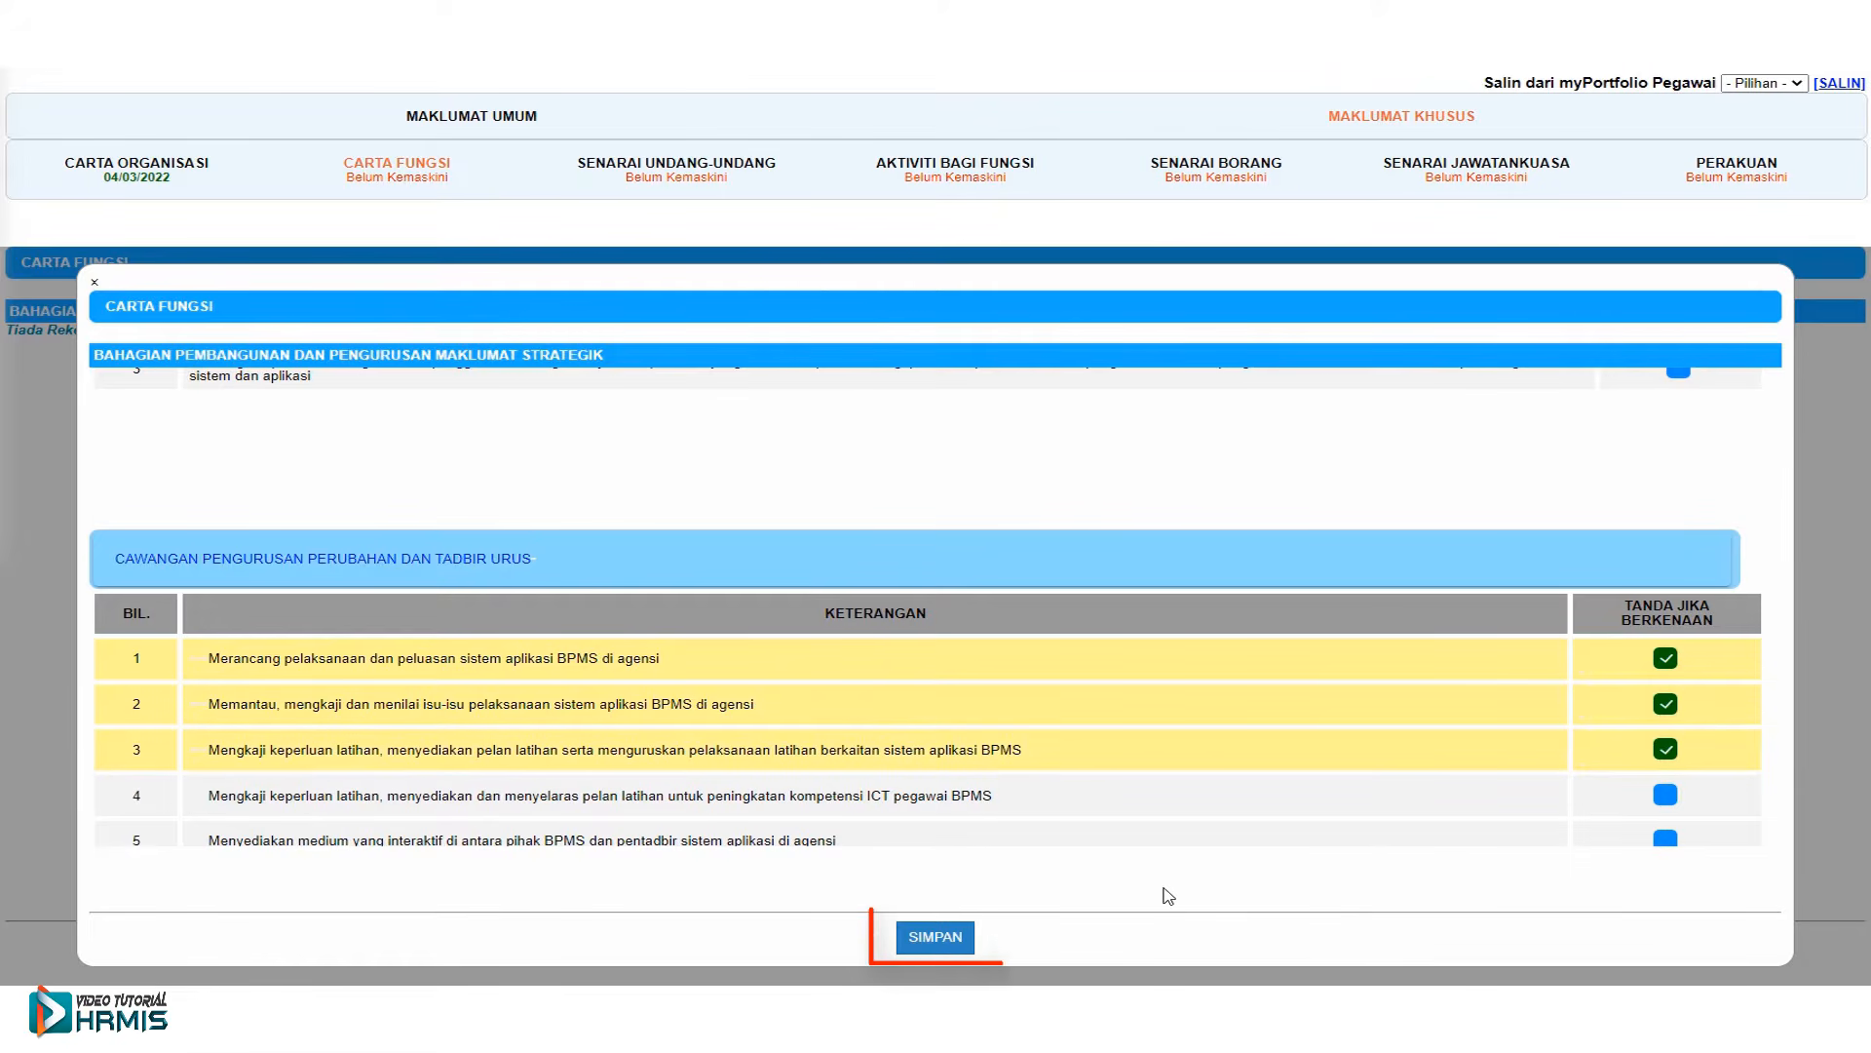
click(948, 941)
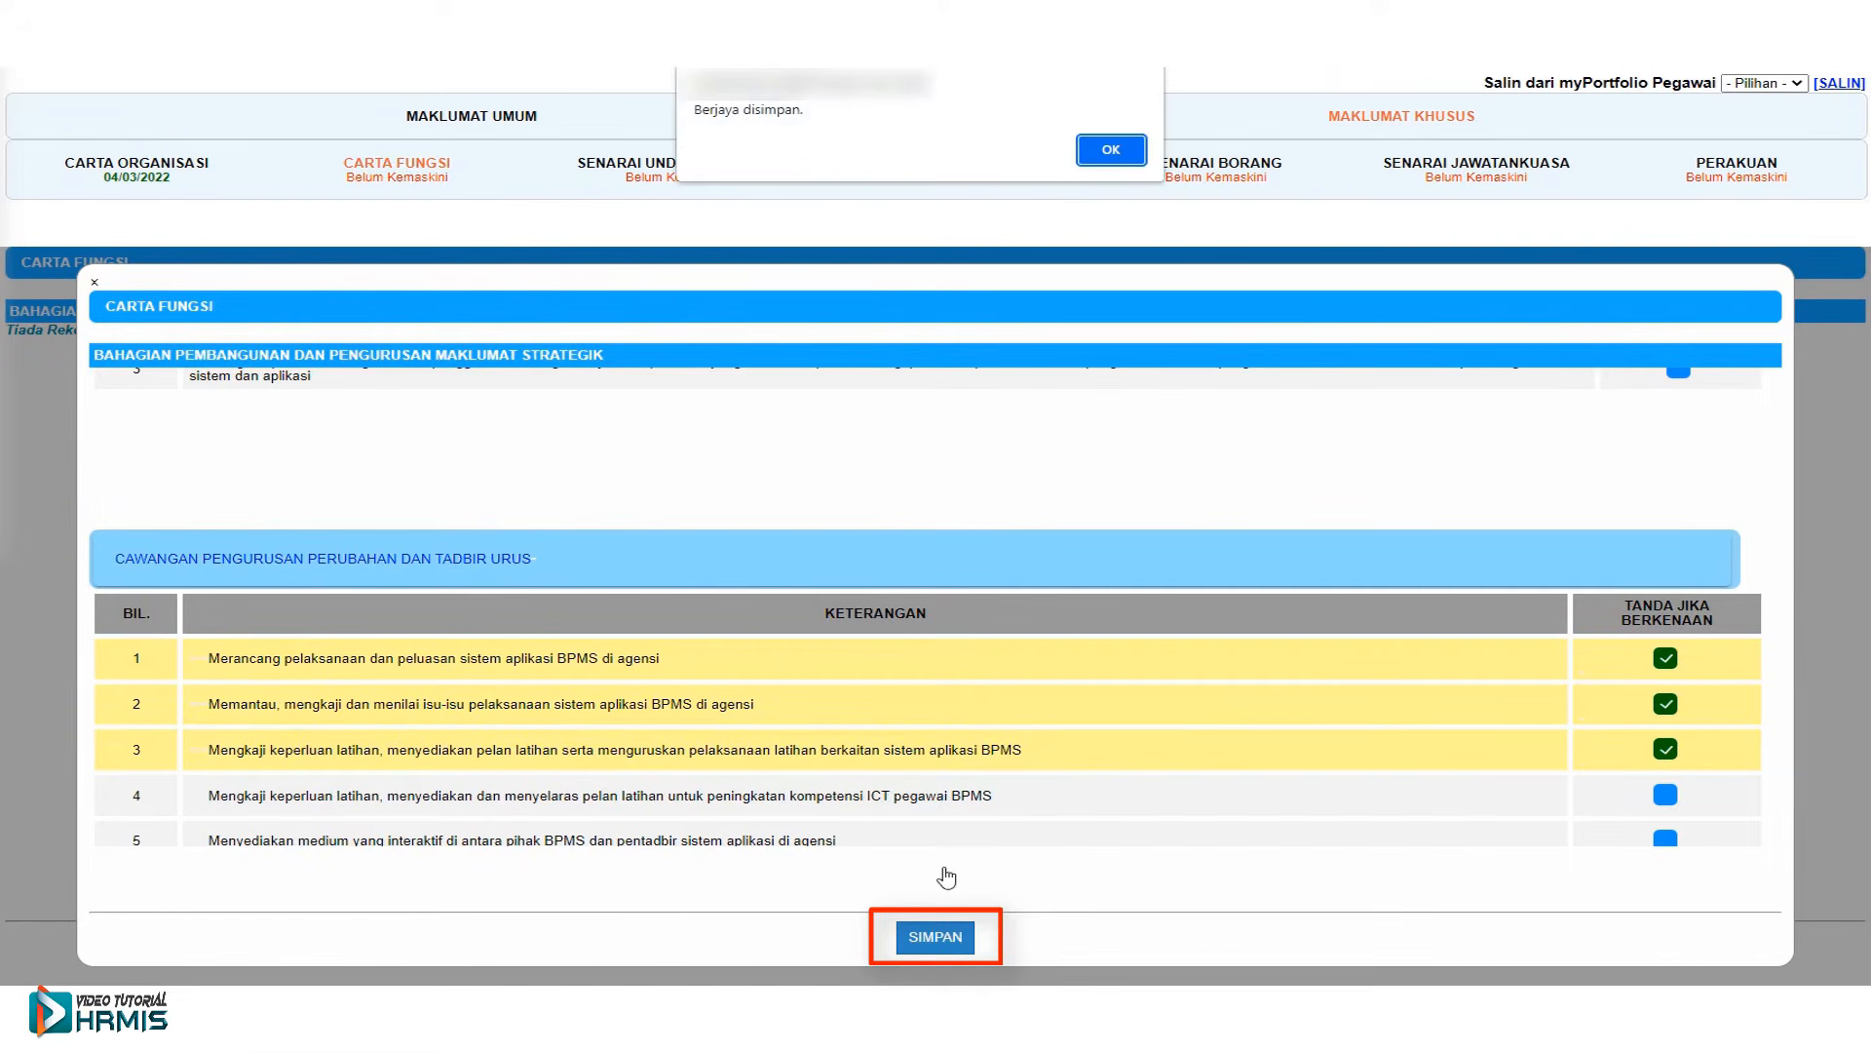
click(1110, 151)
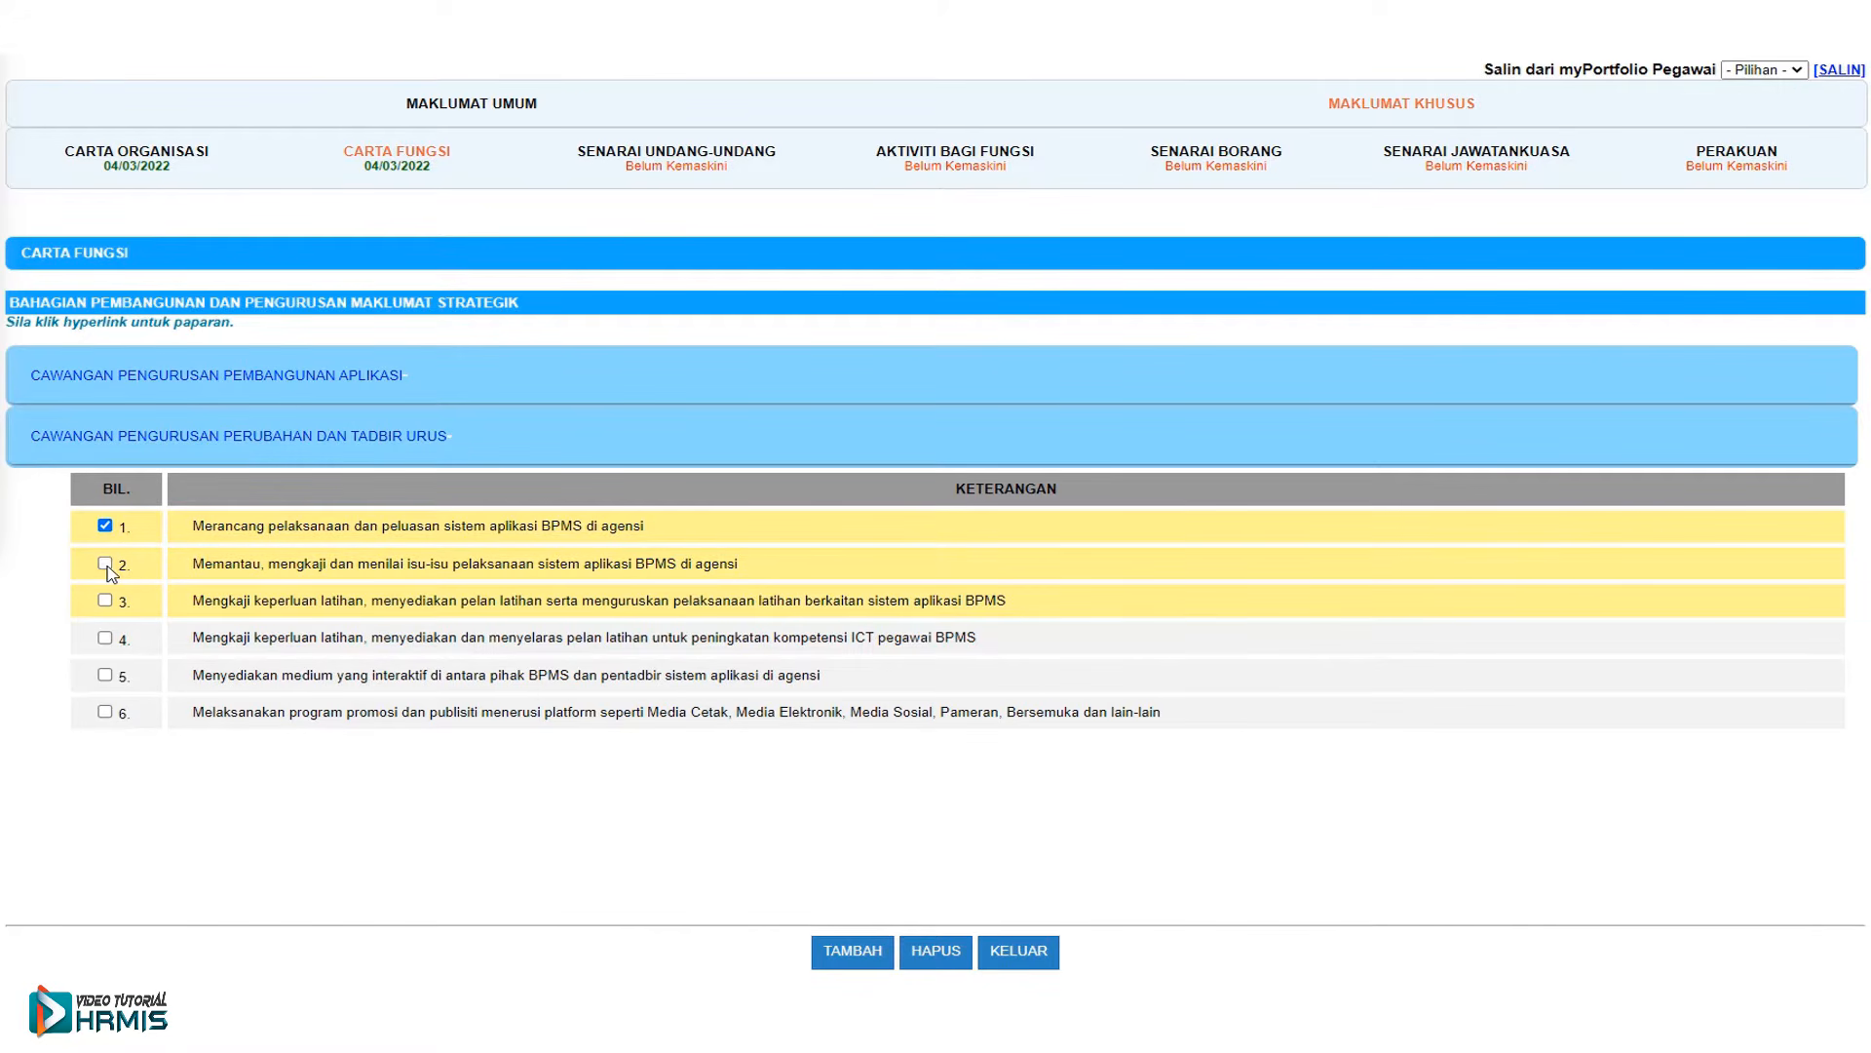
- Delete functions 1 and 2 of Cawangan Pengurusan Perubahan dan Tadbir Urus from Carta Fungsi, and expand that branch's list
click(931, 953)
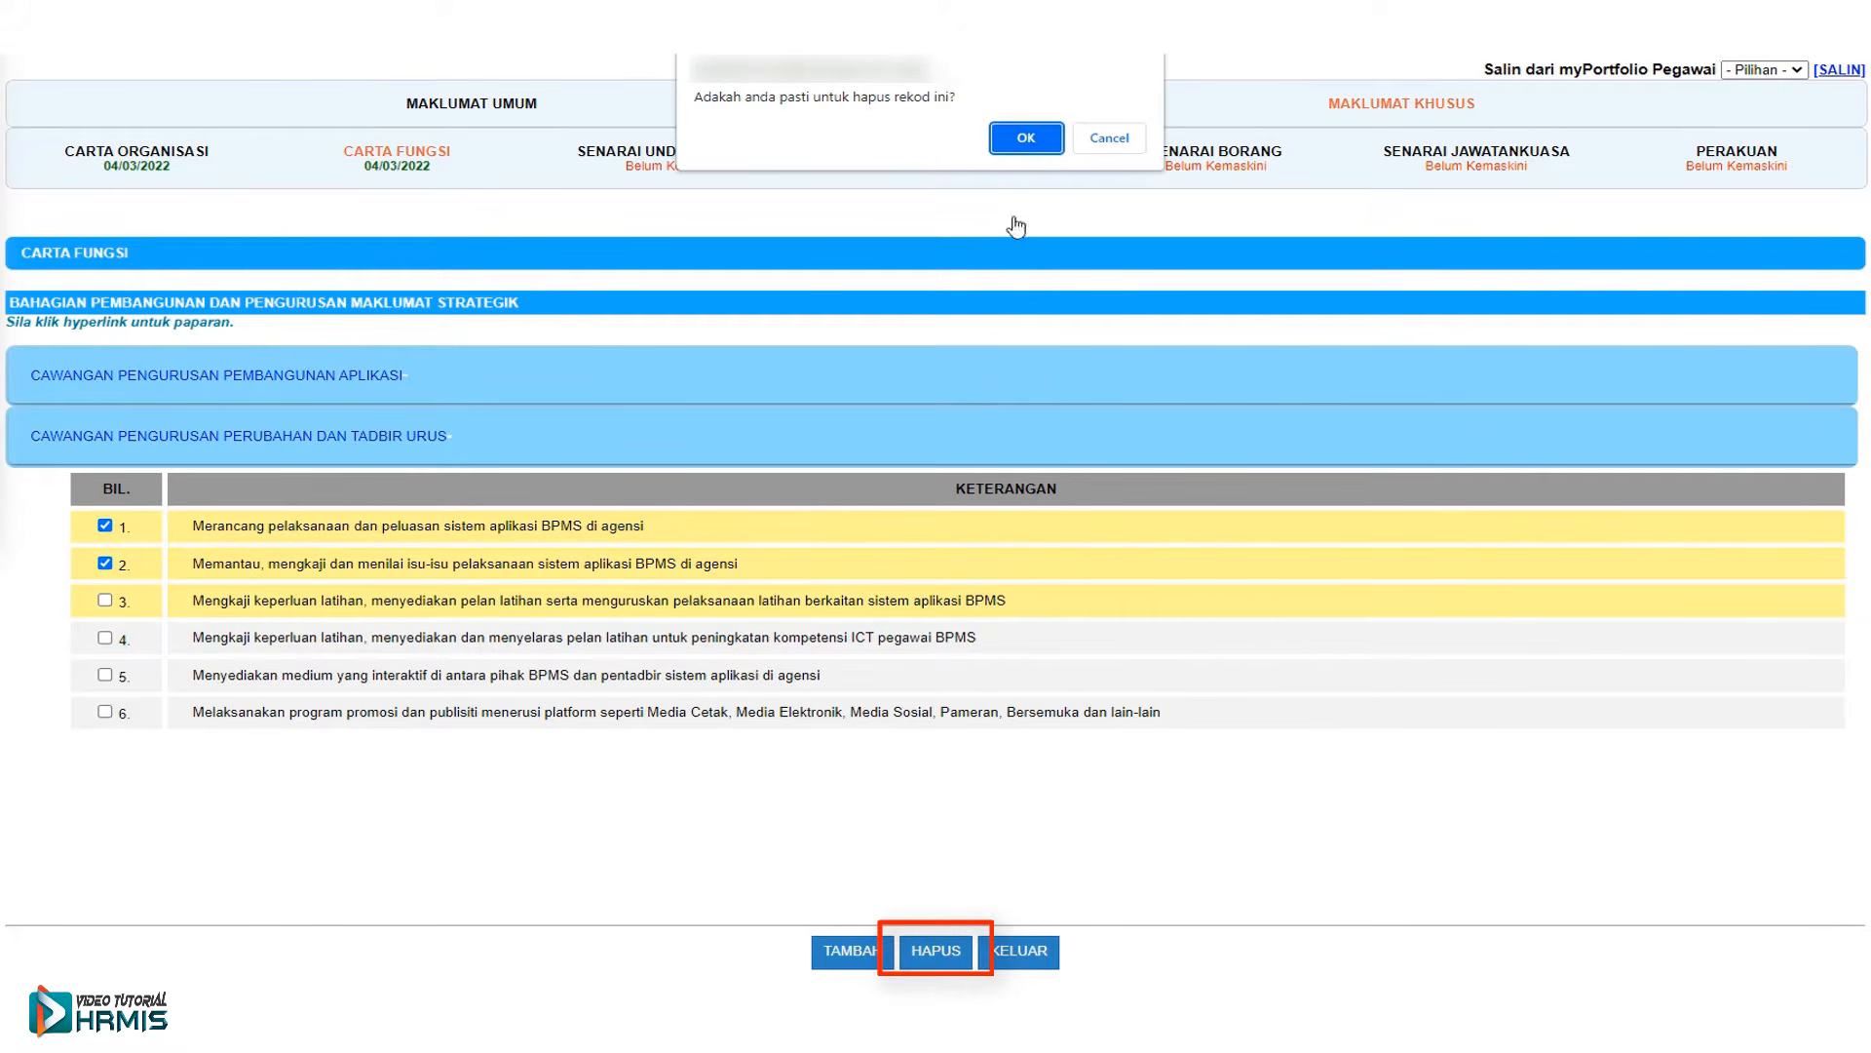
click(1039, 139)
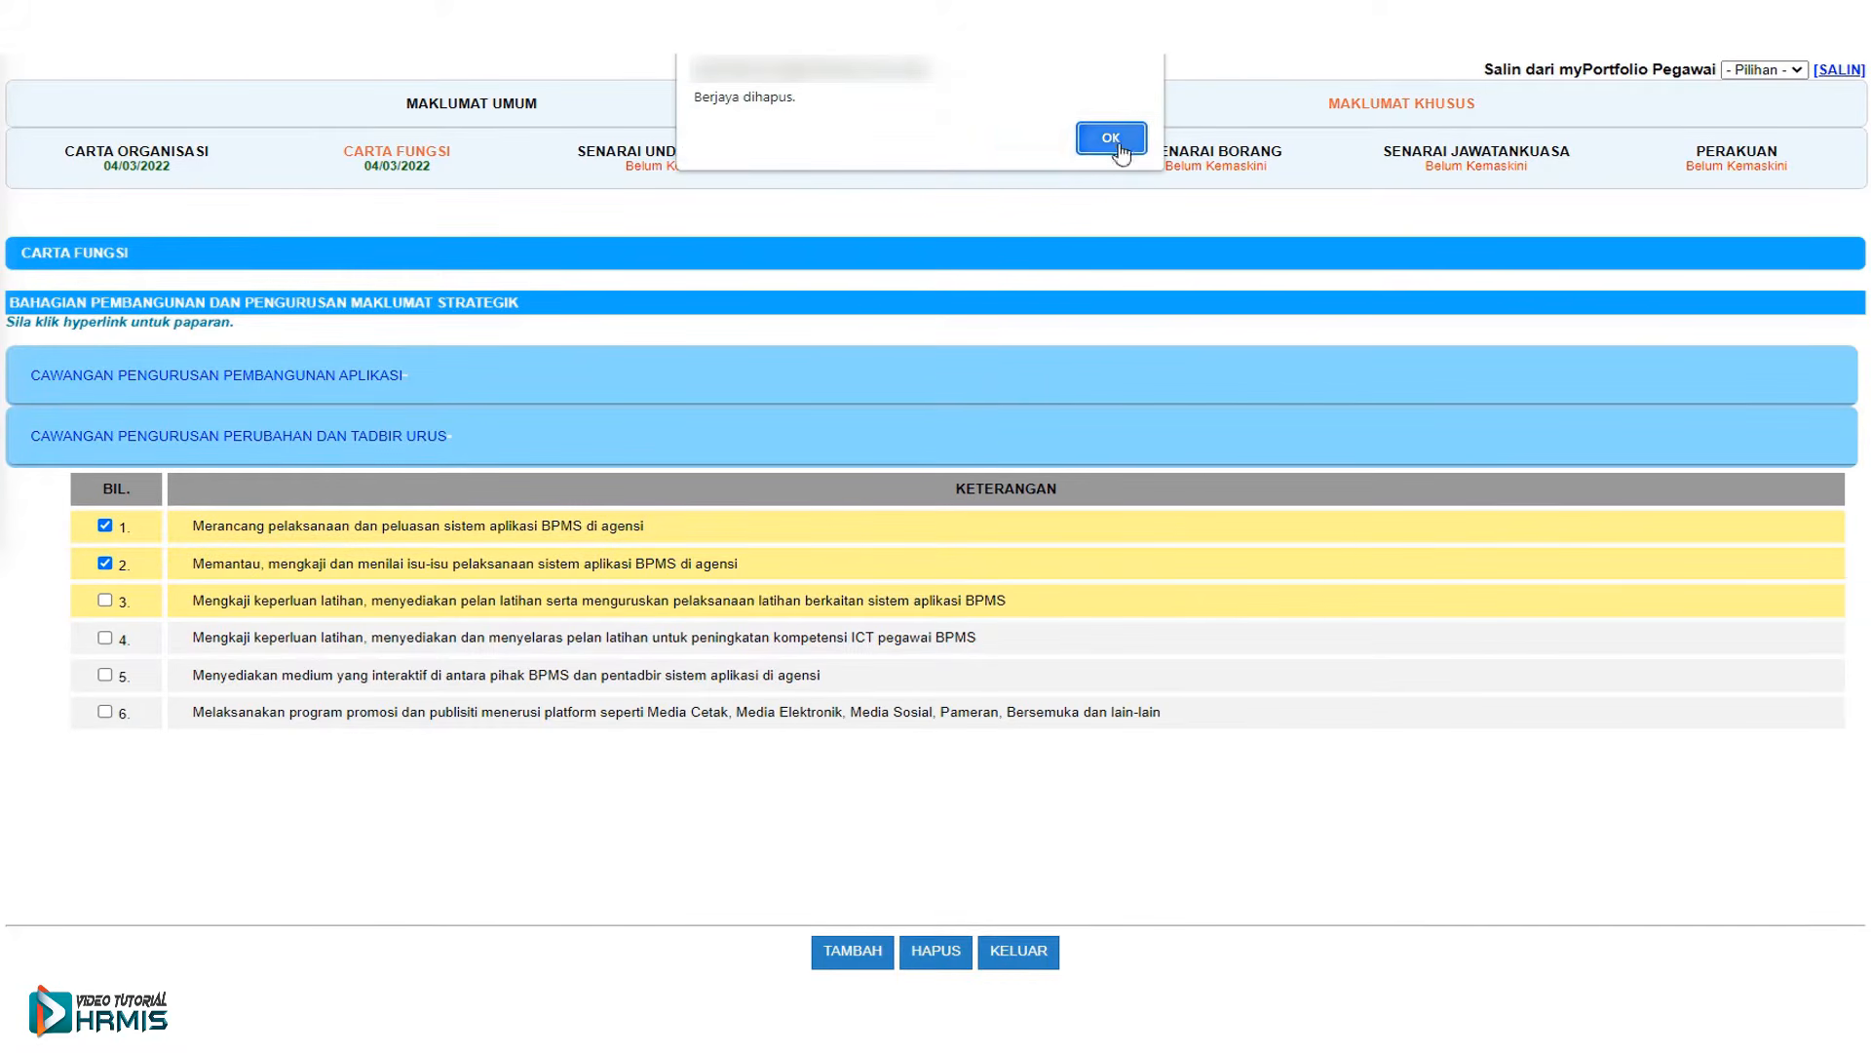
click(1116, 146)
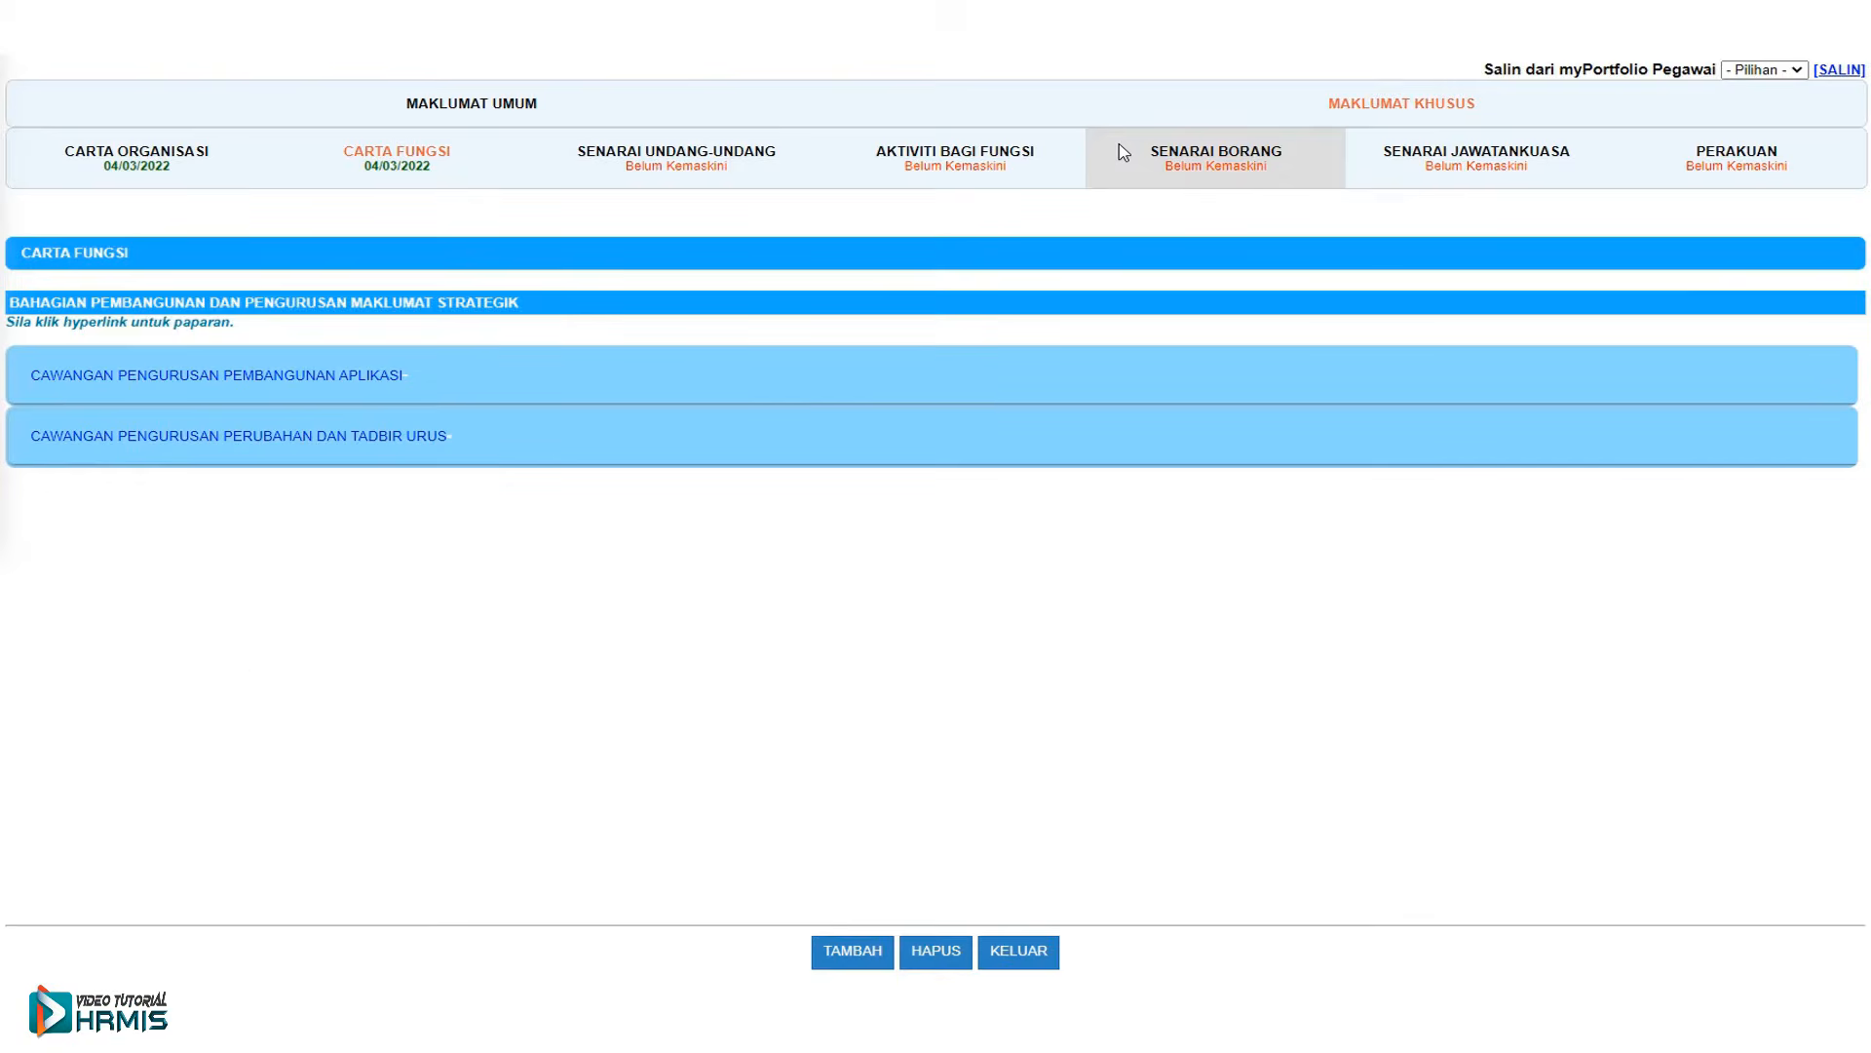
click(250, 451)
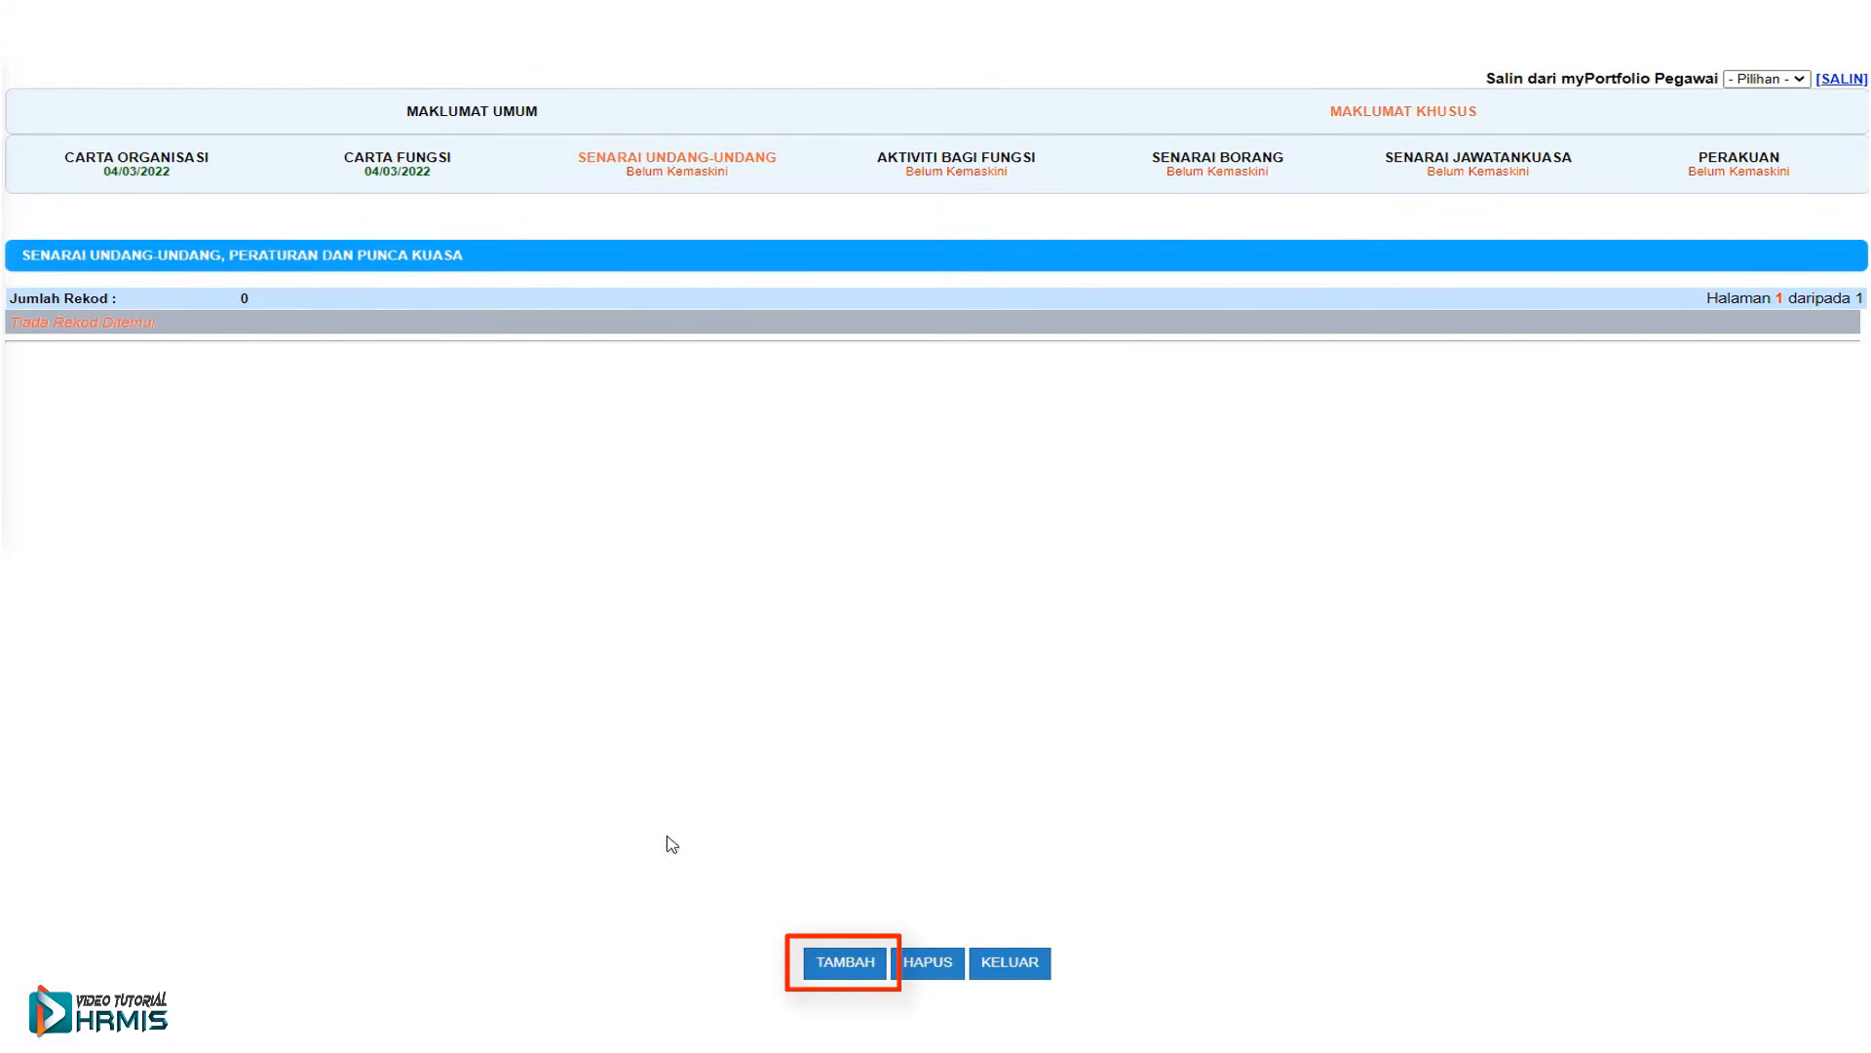
- Add 1Pekeliling Perbendaharaan (1PP), AKPPA Tahun 2020, and Pekeliling Perkhidmatan Bil. 12 and Bilangan 6 Tahun 2005 to Senarai Undang-Undang and save
click(846, 962)
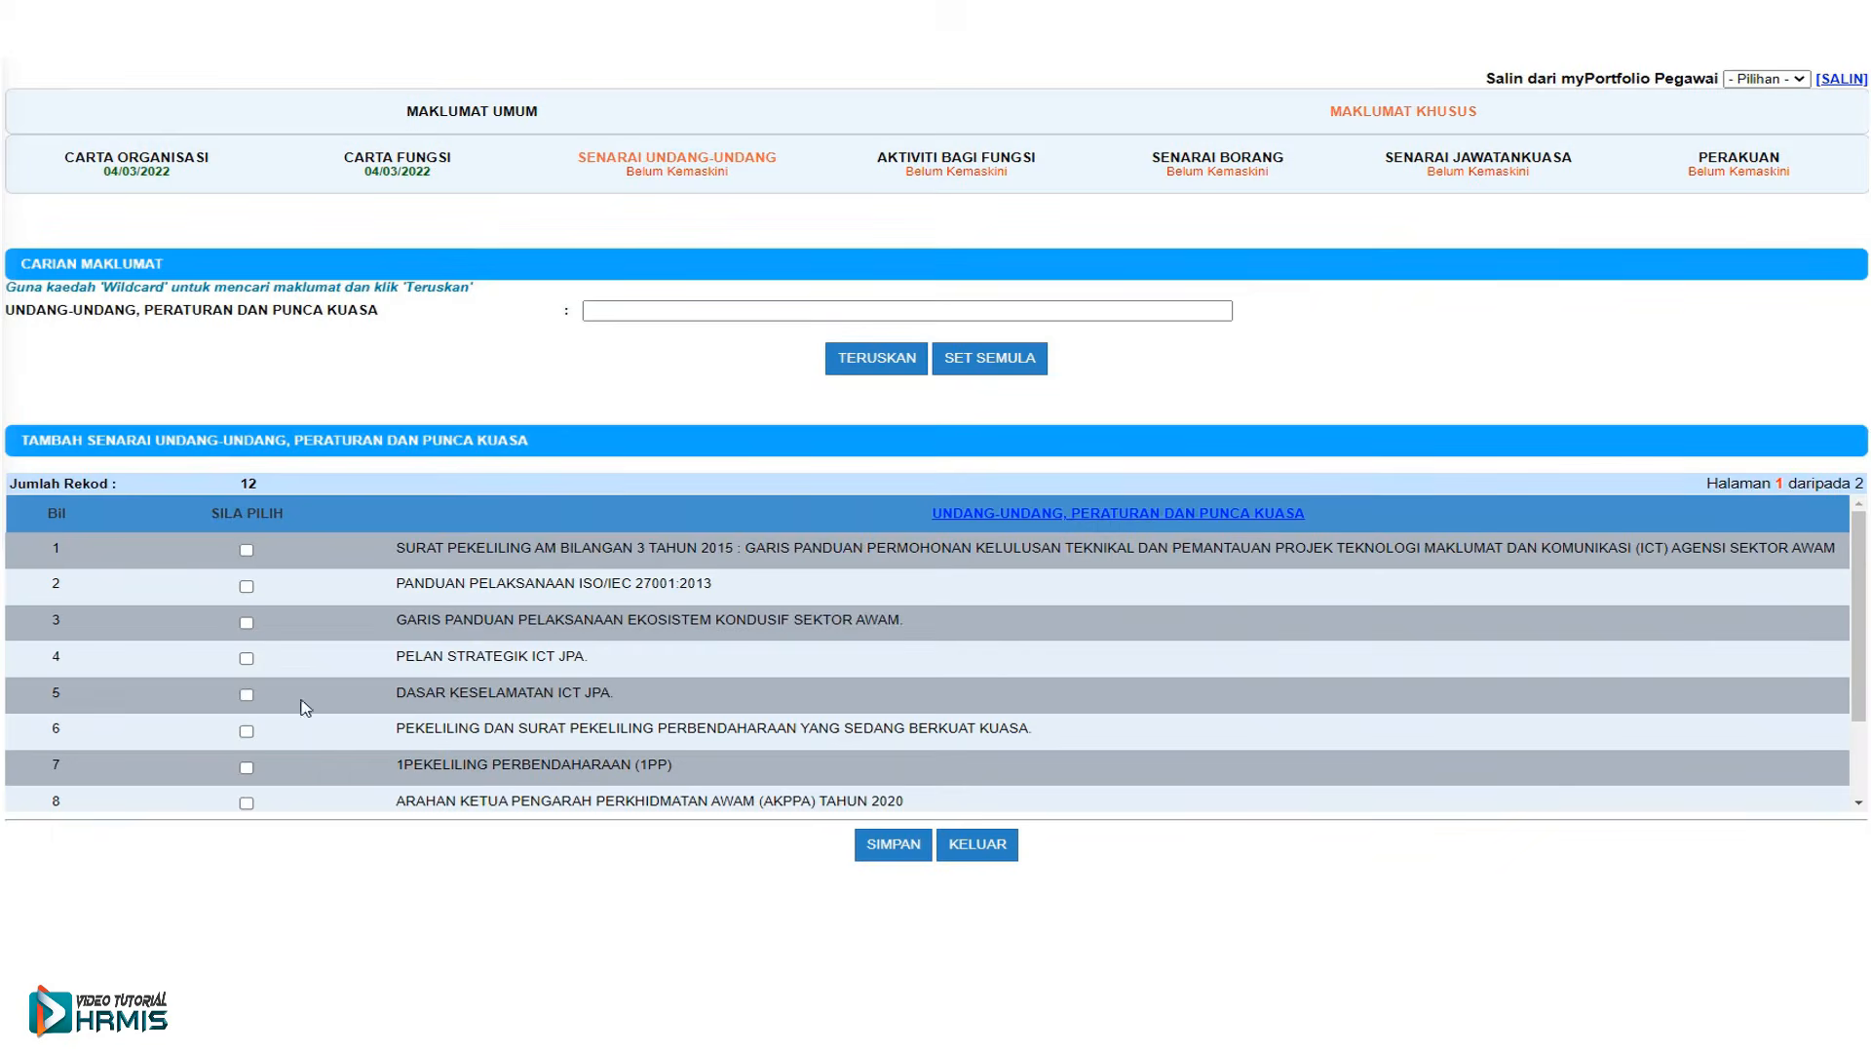
click(246, 767)
scroll(299, 749, down, 2)
click(247, 690)
click(247, 727)
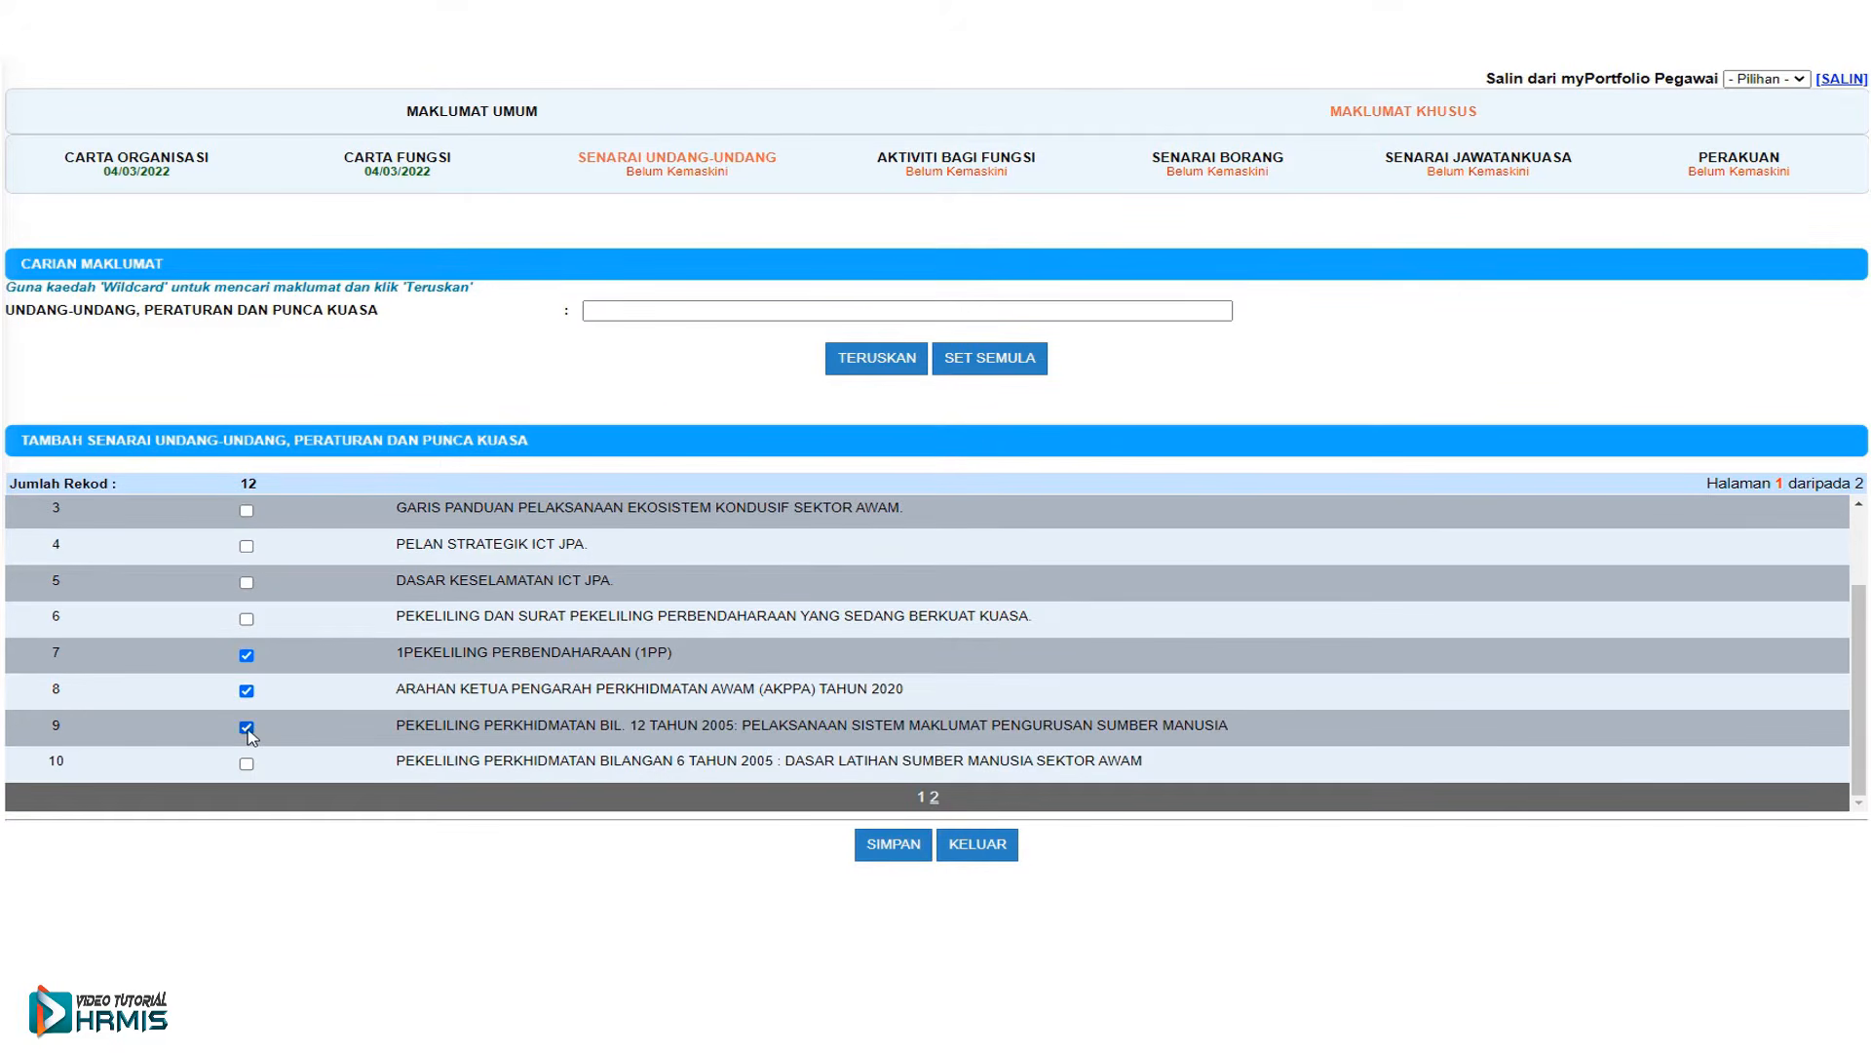
click(246, 763)
click(892, 844)
click(1024, 146)
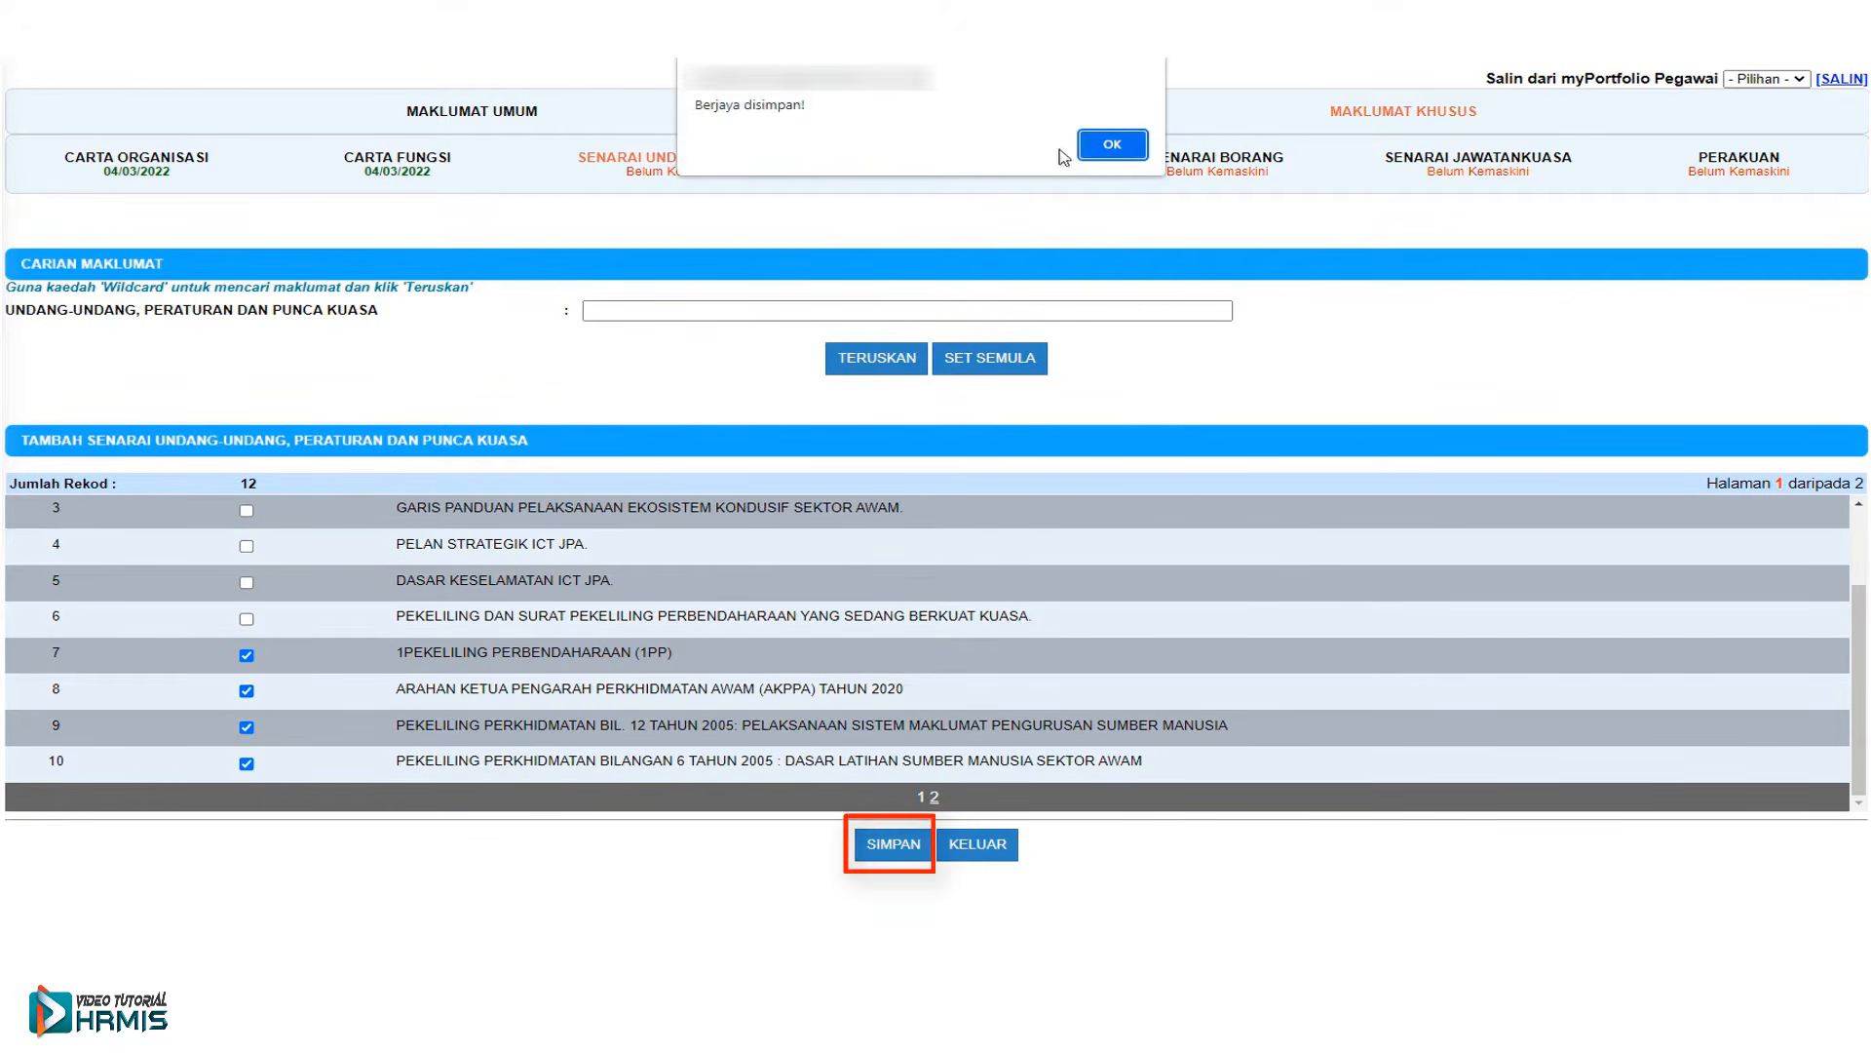
click(1112, 145)
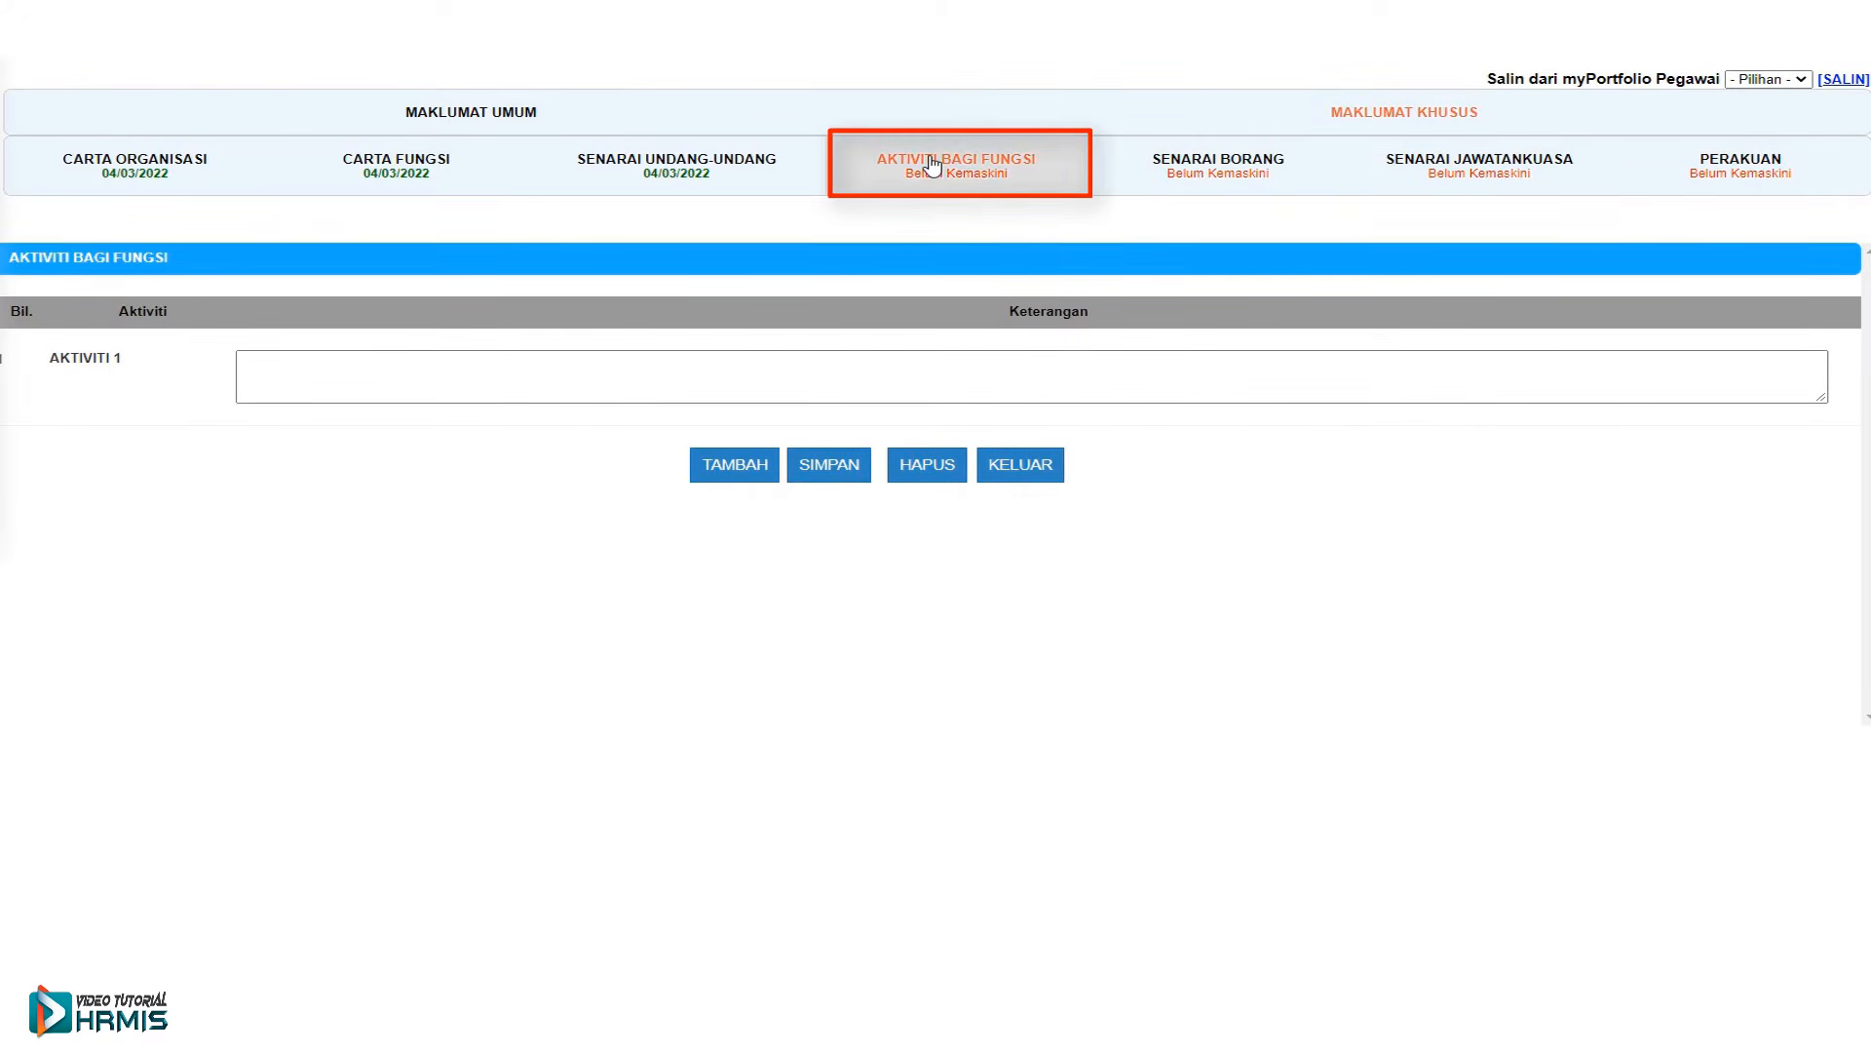
- Describe Aktiviti 1 as "Membantu menyelaras, melaksana dan menguruskan Program Sharing HRMIS Application Knowledge & Experience (SHARE)" for the agencies' HRMIS 2.0 modules and save it
click(370, 379)
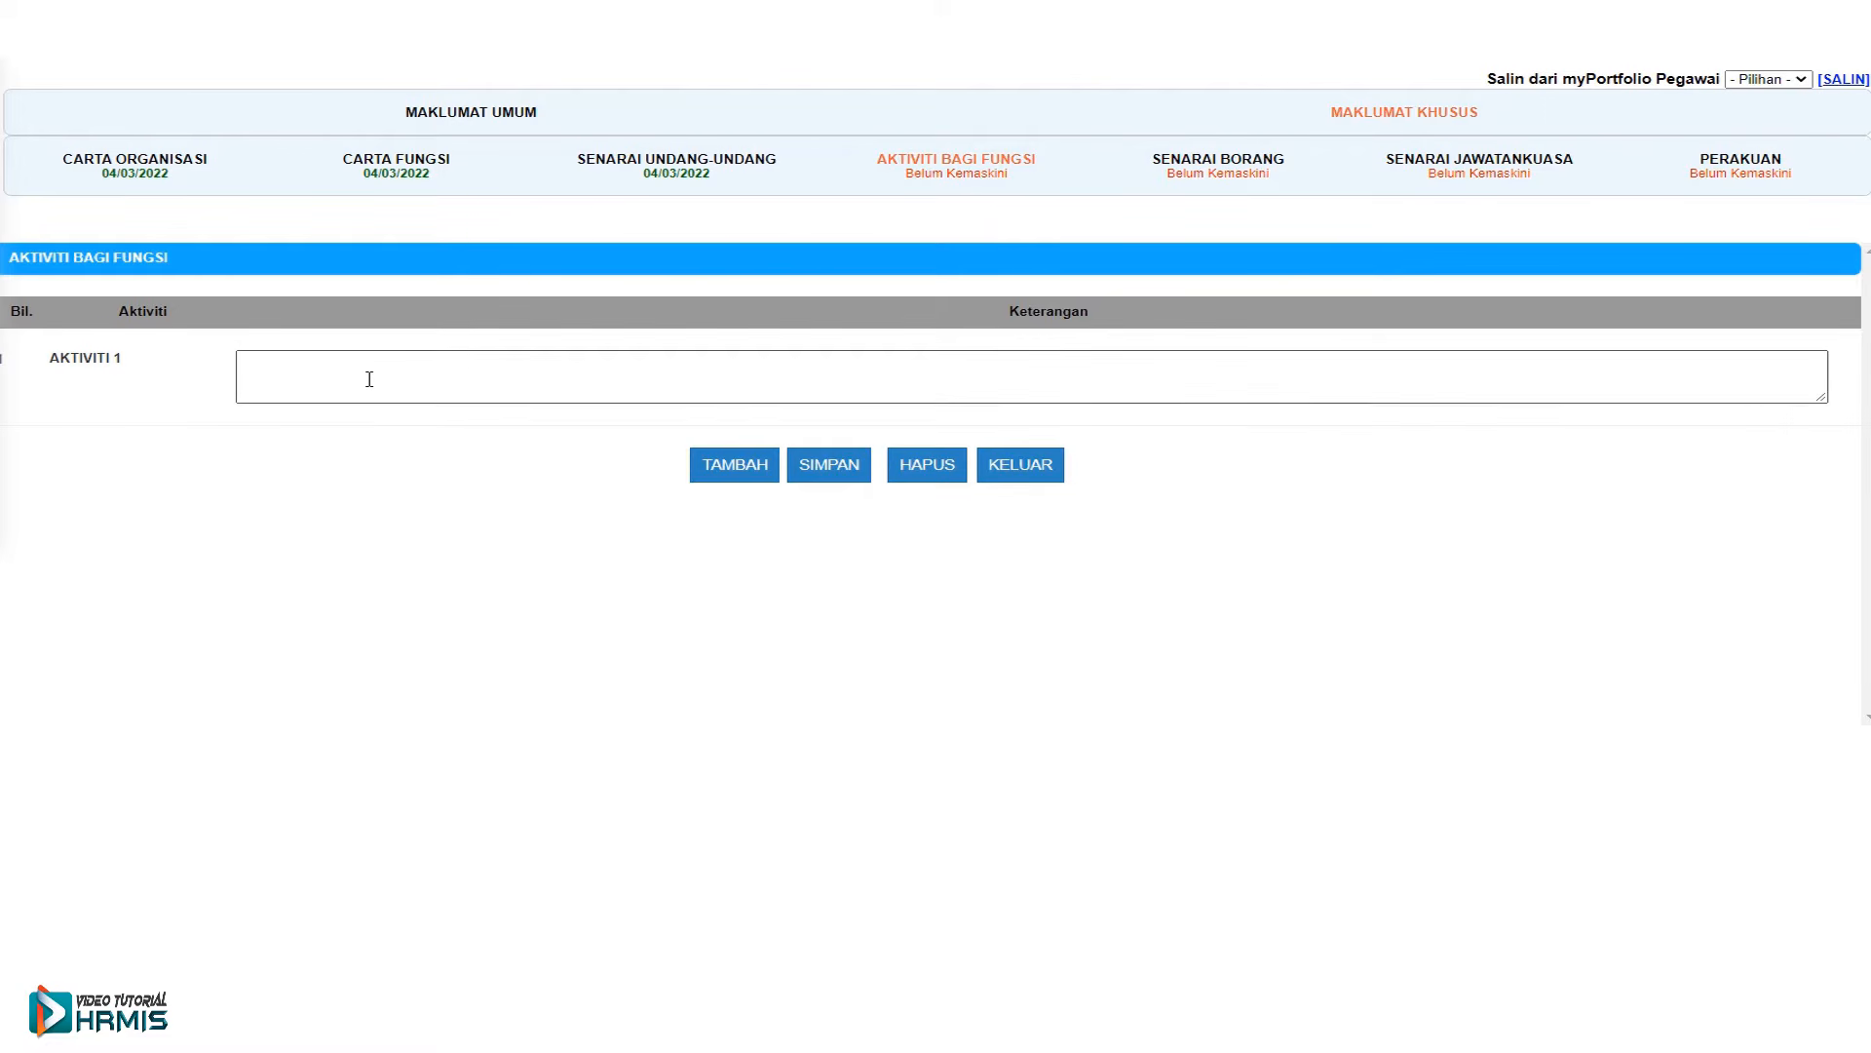
click(295, 378)
text(Membantu menyelaras, melaksana dan menguruskan Program Sharing HRMIS Application Knowledge & Experience (SHARE) bagi modul-modul di bawah Sistem Pengurusan Maklumat Sumber Manusia (HRMIS 2.0) kepada agensi.)
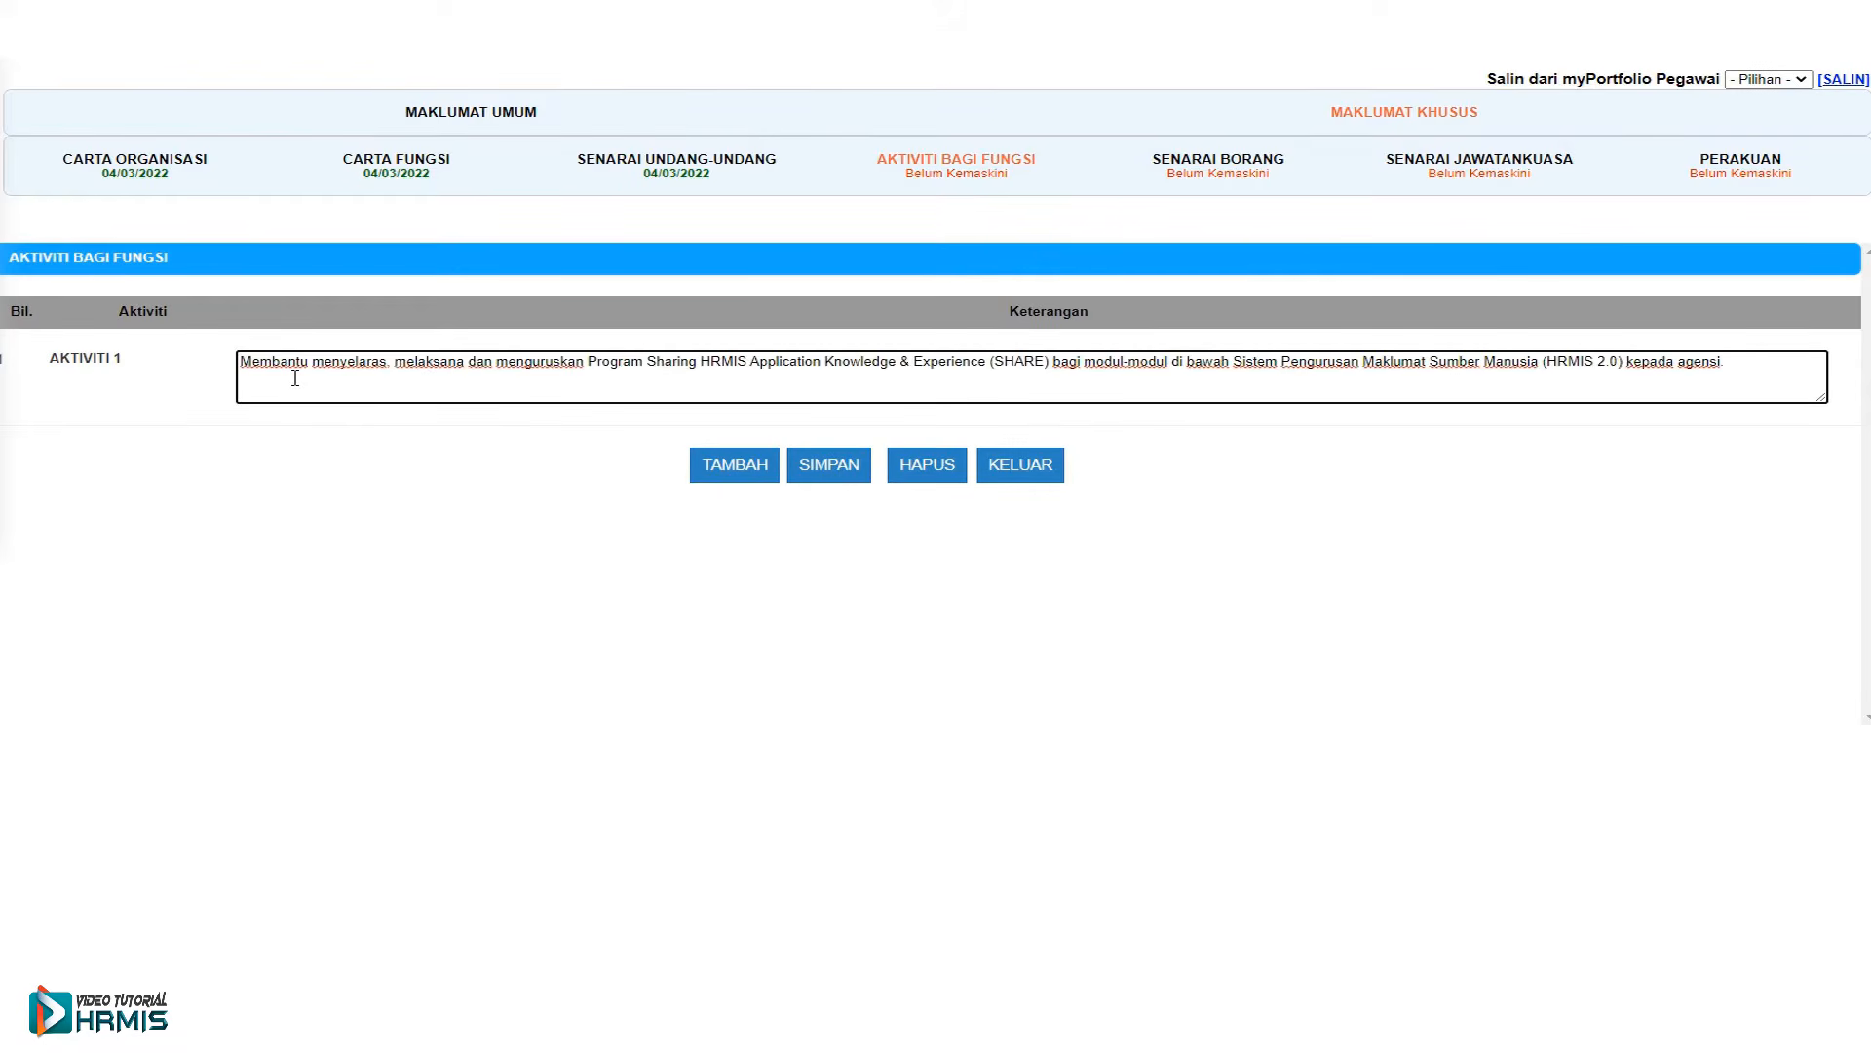
click(834, 470)
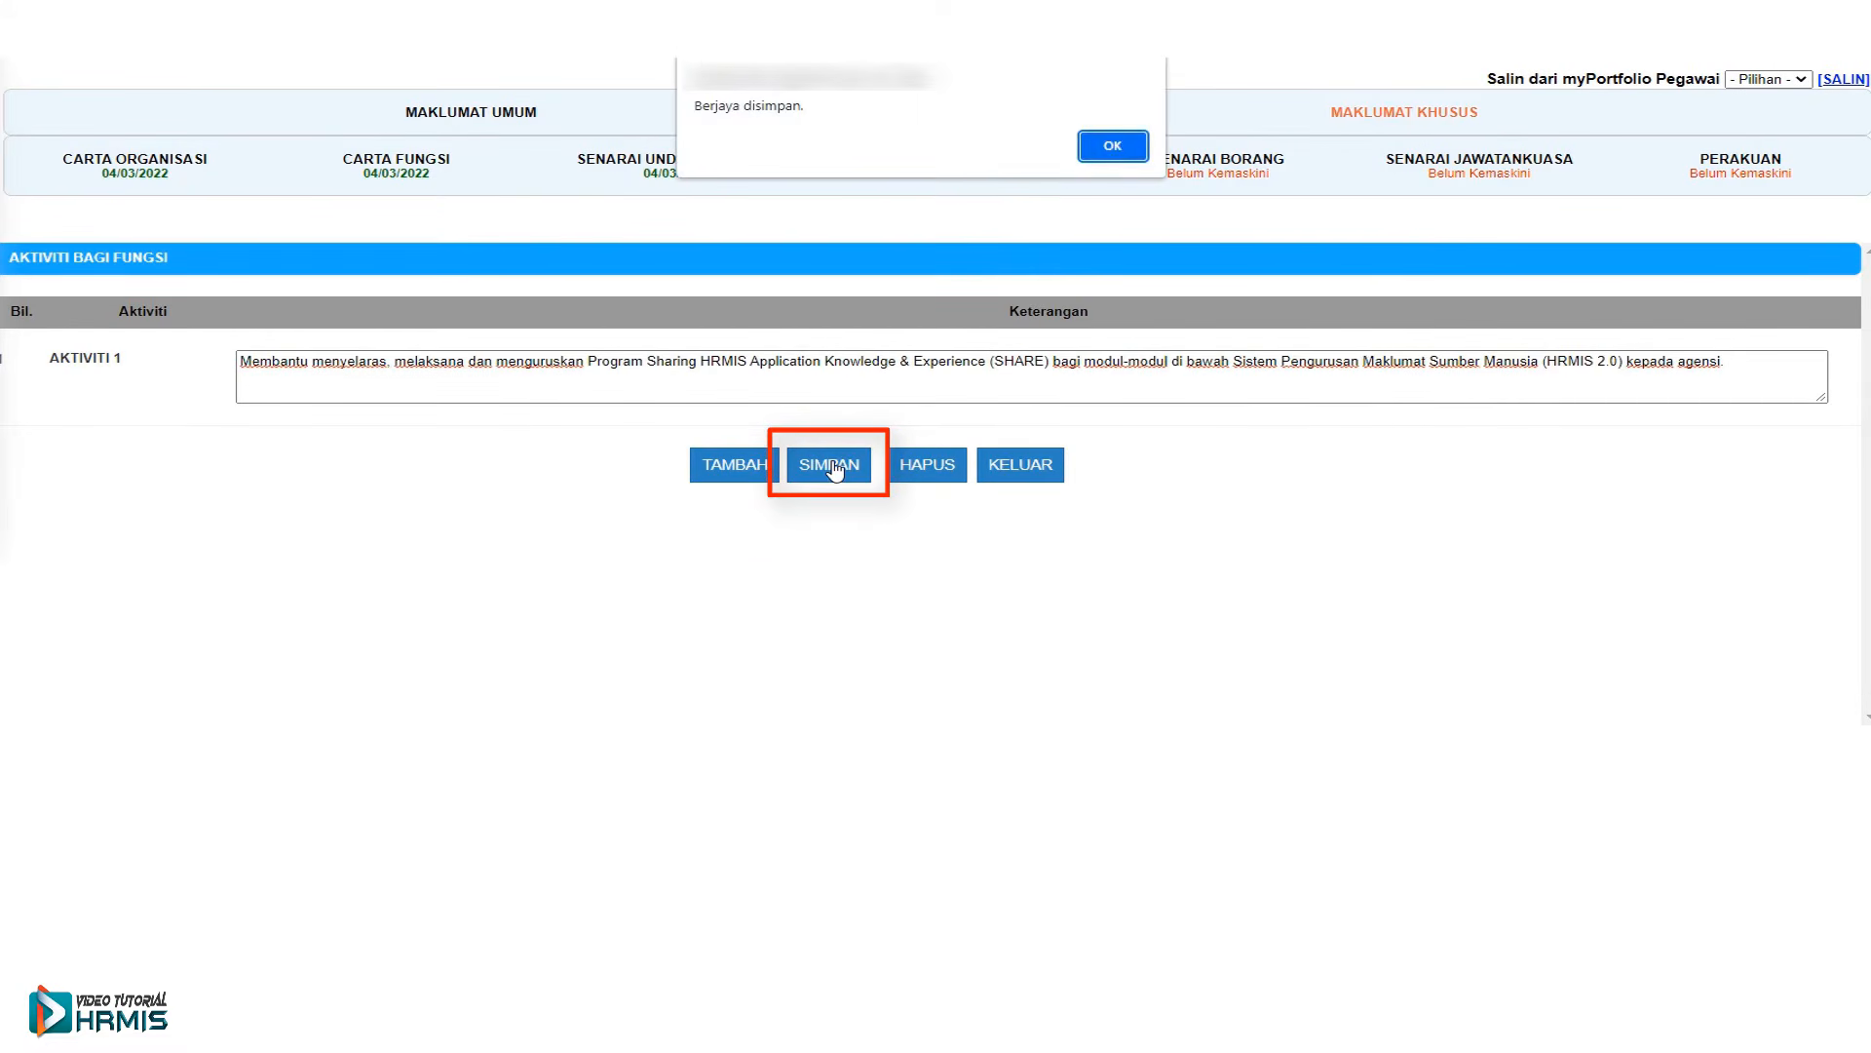
click(1114, 151)
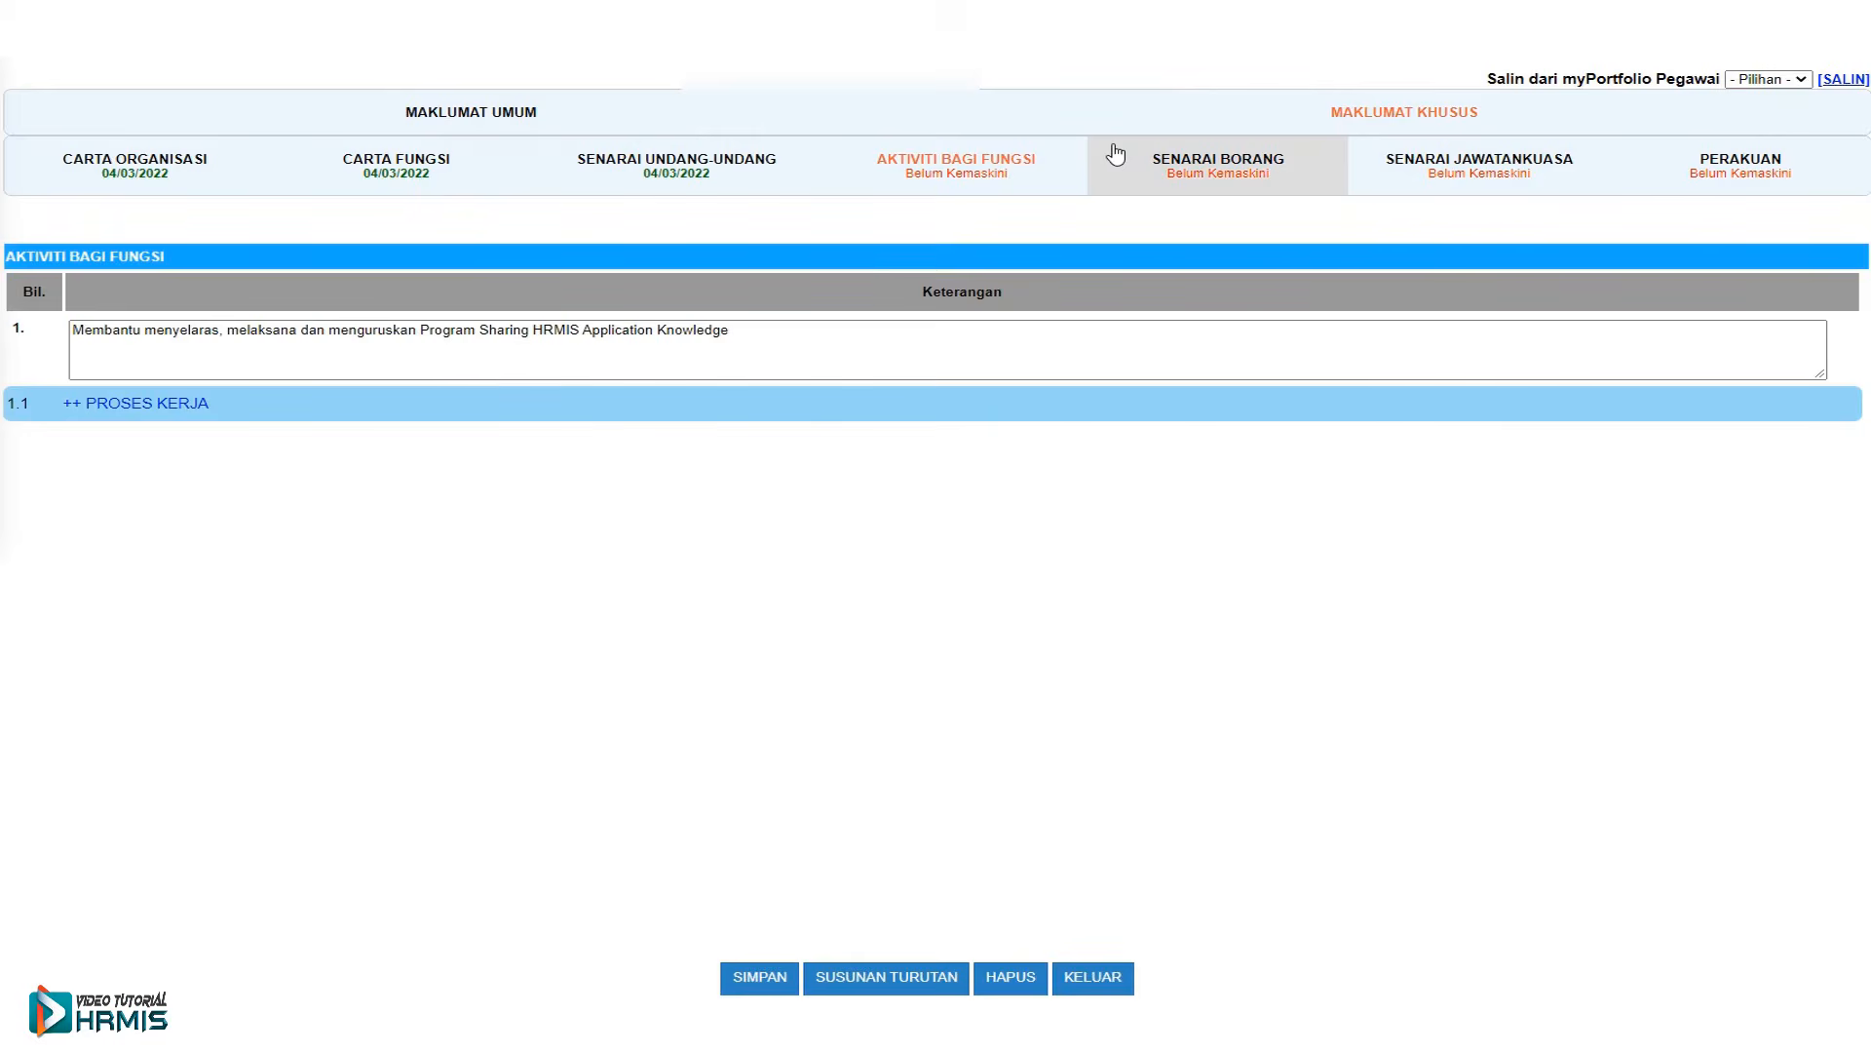
- Expand Proses Kerja and fill row 1 with responsibility "PBMS/ TP(M)P" and process "Mengeluarkan arahan penganjuran program"
click(129, 407)
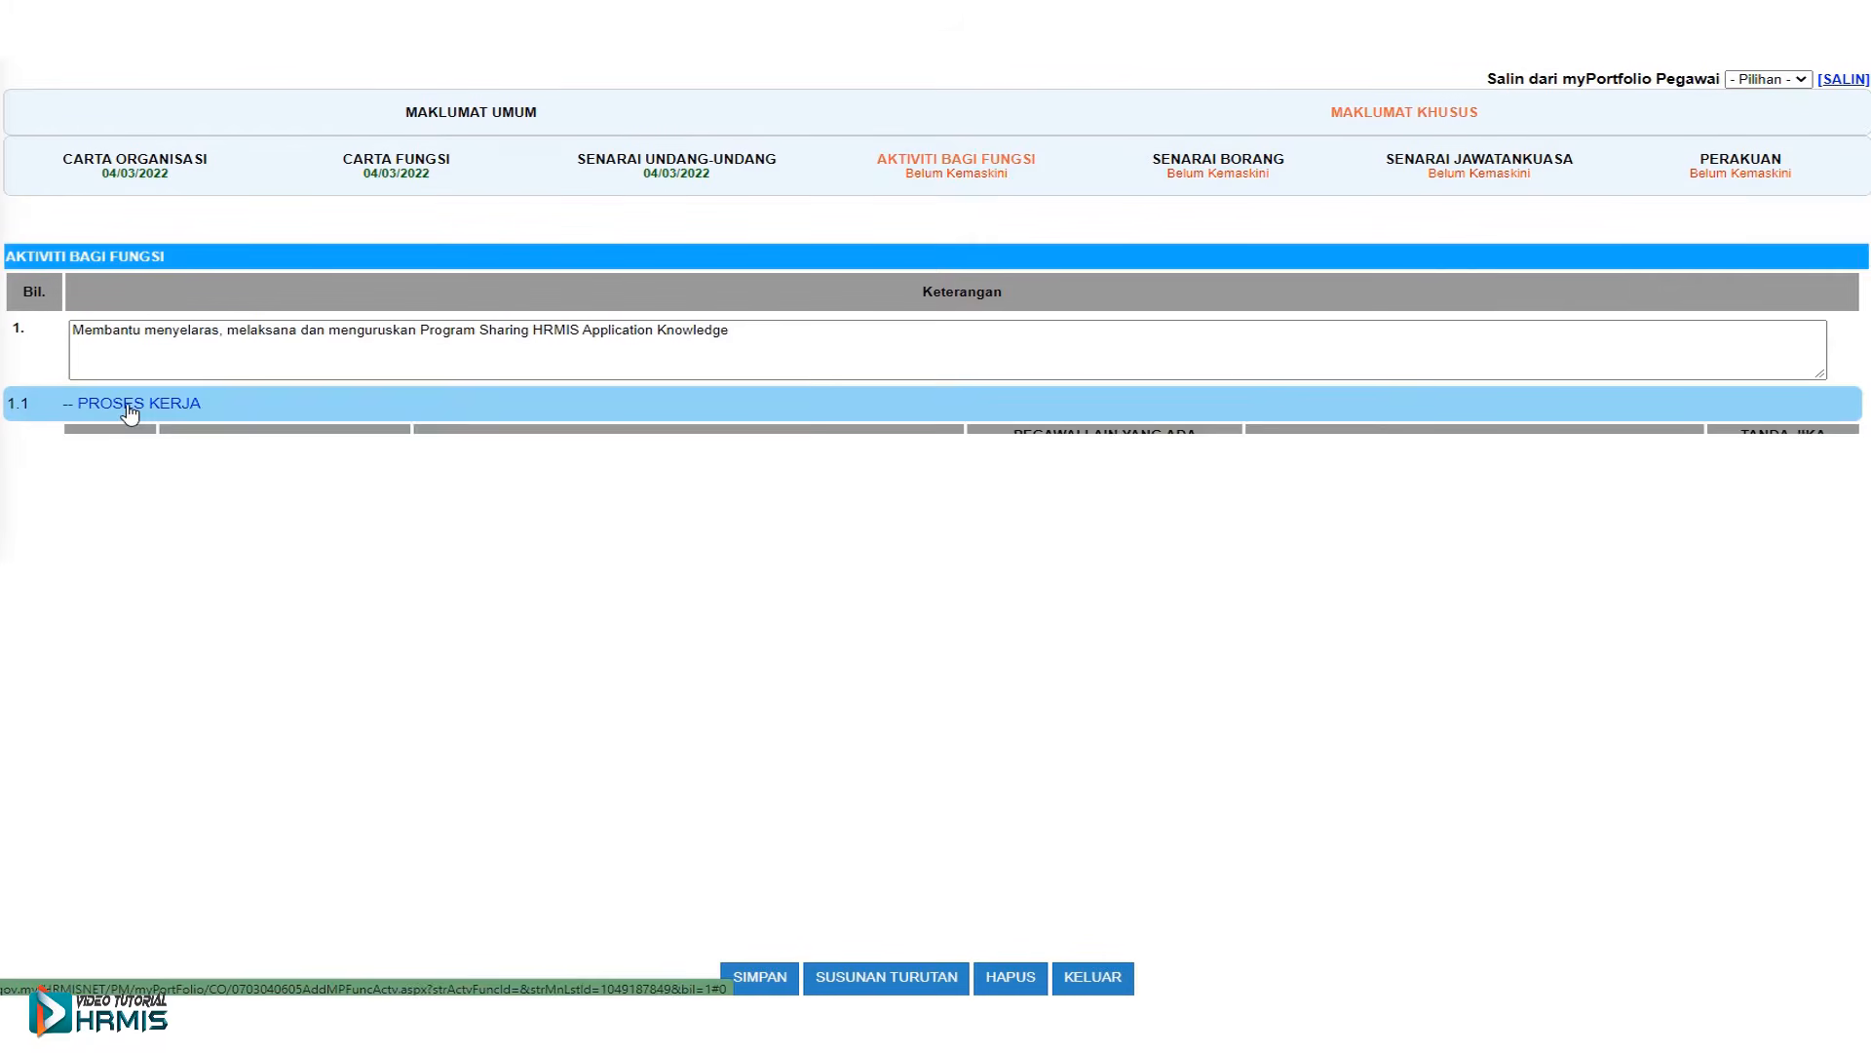
click(282, 477)
text(PBMS/ TP(M)P)
click(495, 510)
text(Mengeluarkan arahan penganjuran program)
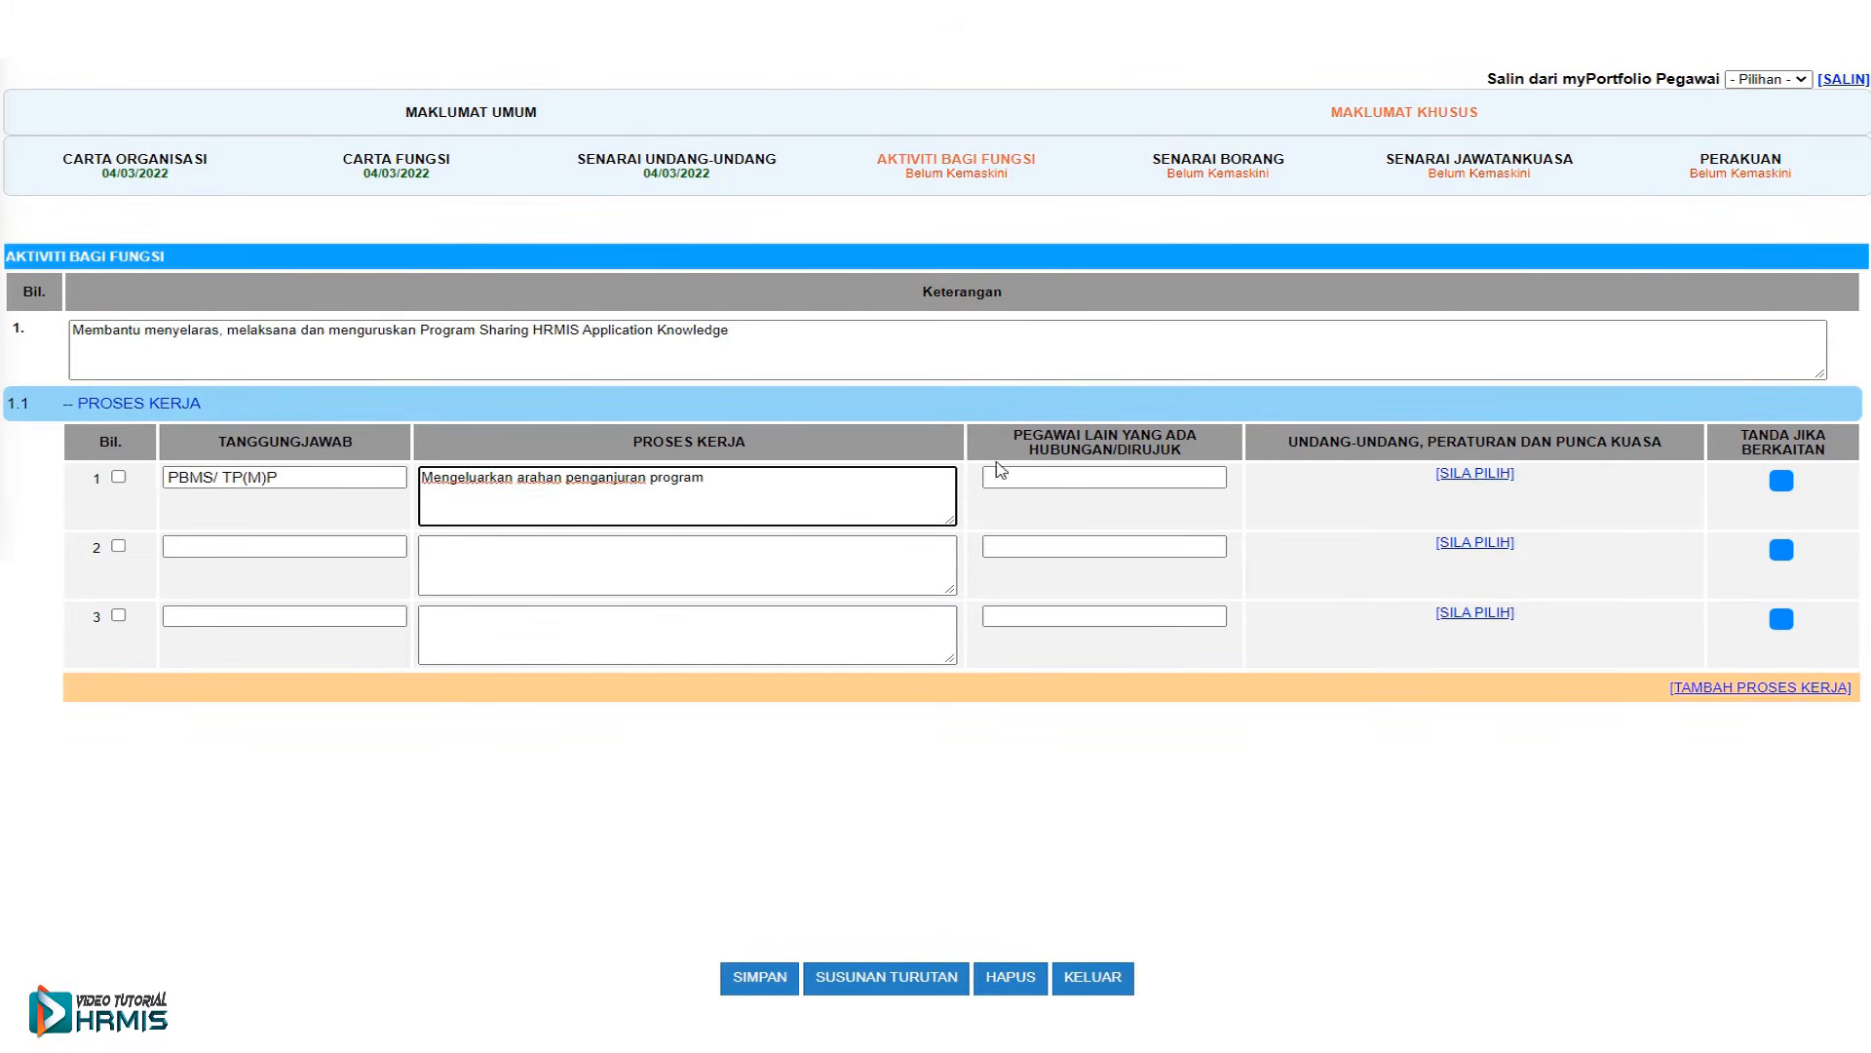
- Link work process 1 to Pekeliling Perkhidmatan Bilangan 6 and Bil. 12 Tahun 2005 and Arahan Ketua Pengarah Perkhidmatan Awam (AKPPA) Tahun 2020
click(1455, 476)
click(387, 464)
click(387, 492)
click(387, 518)
click(936, 730)
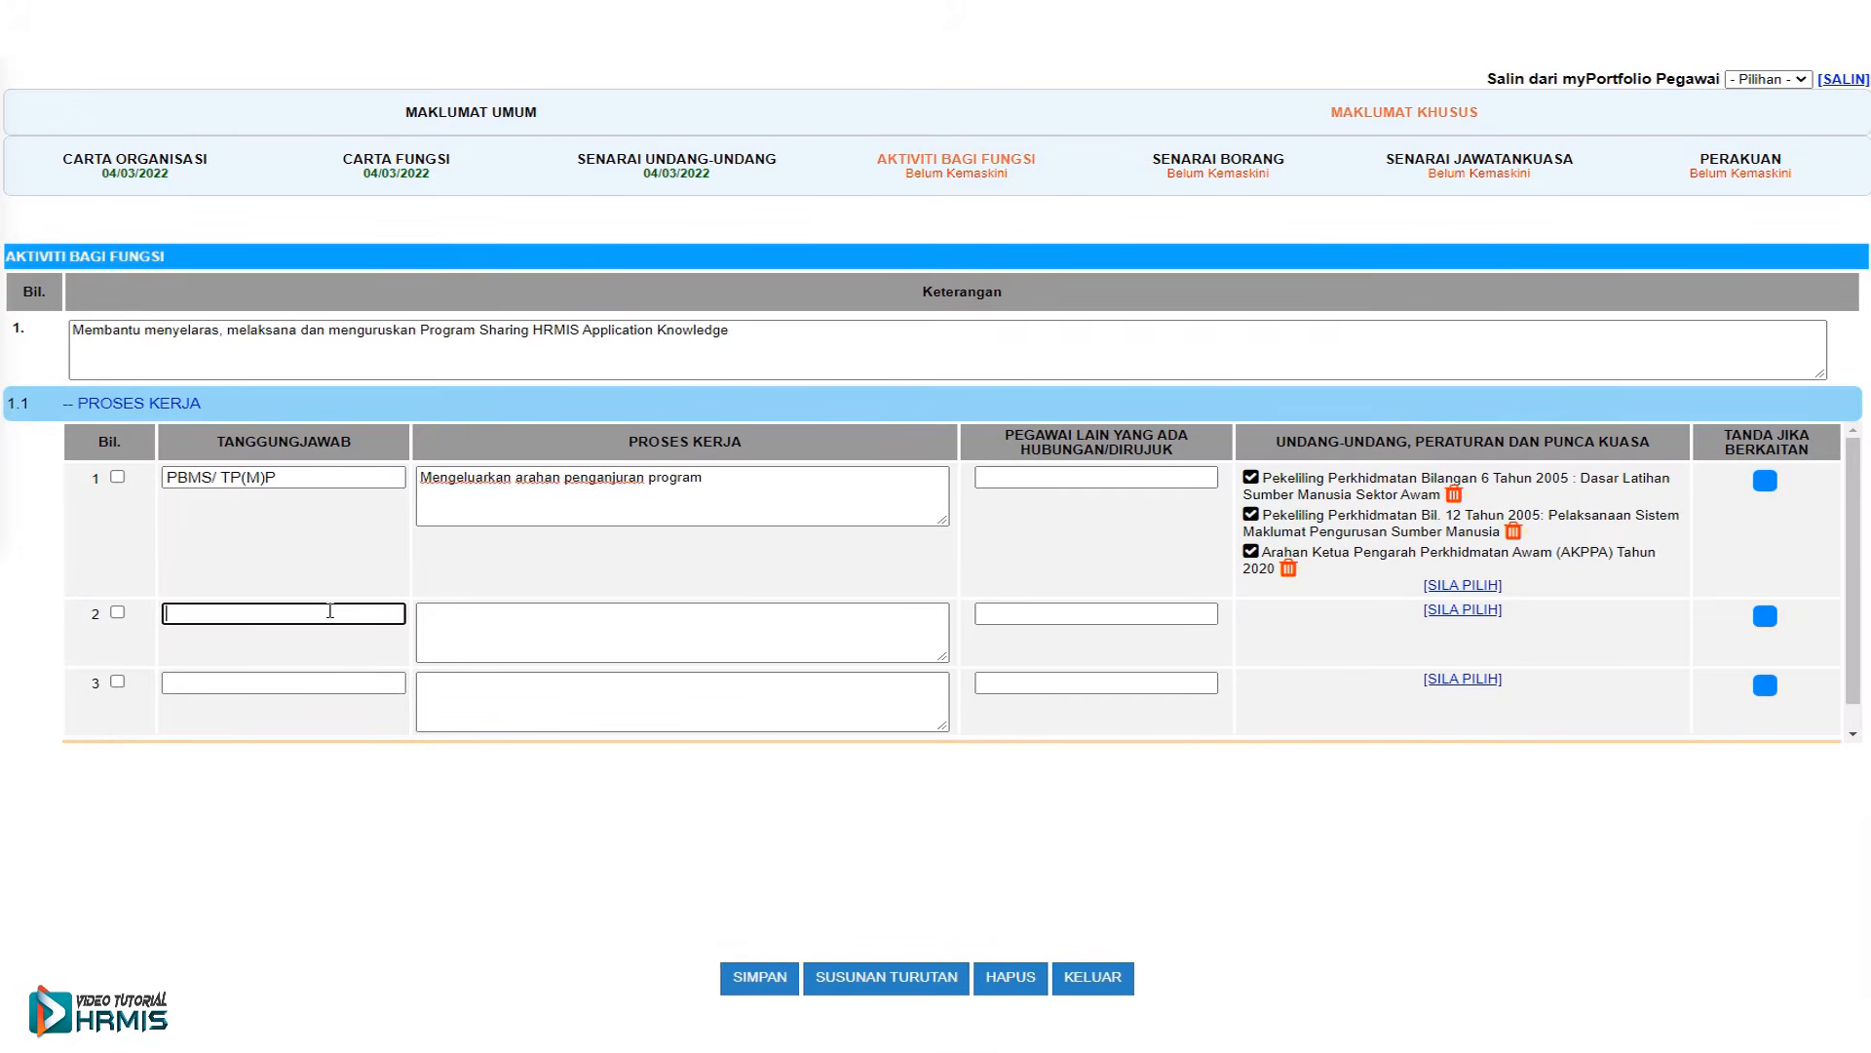
- Fill work process row 2 with responsibility "KPP(M)L1/ PP(M)L4" and process "Menetapkan jadual tarikh program sepanjang tahun."
click(330, 612)
text(KPP(M)L1/ PP(M)L4)
click(526, 631)
text(Menetapkan jadual tarikh program sepanjang tahun.)
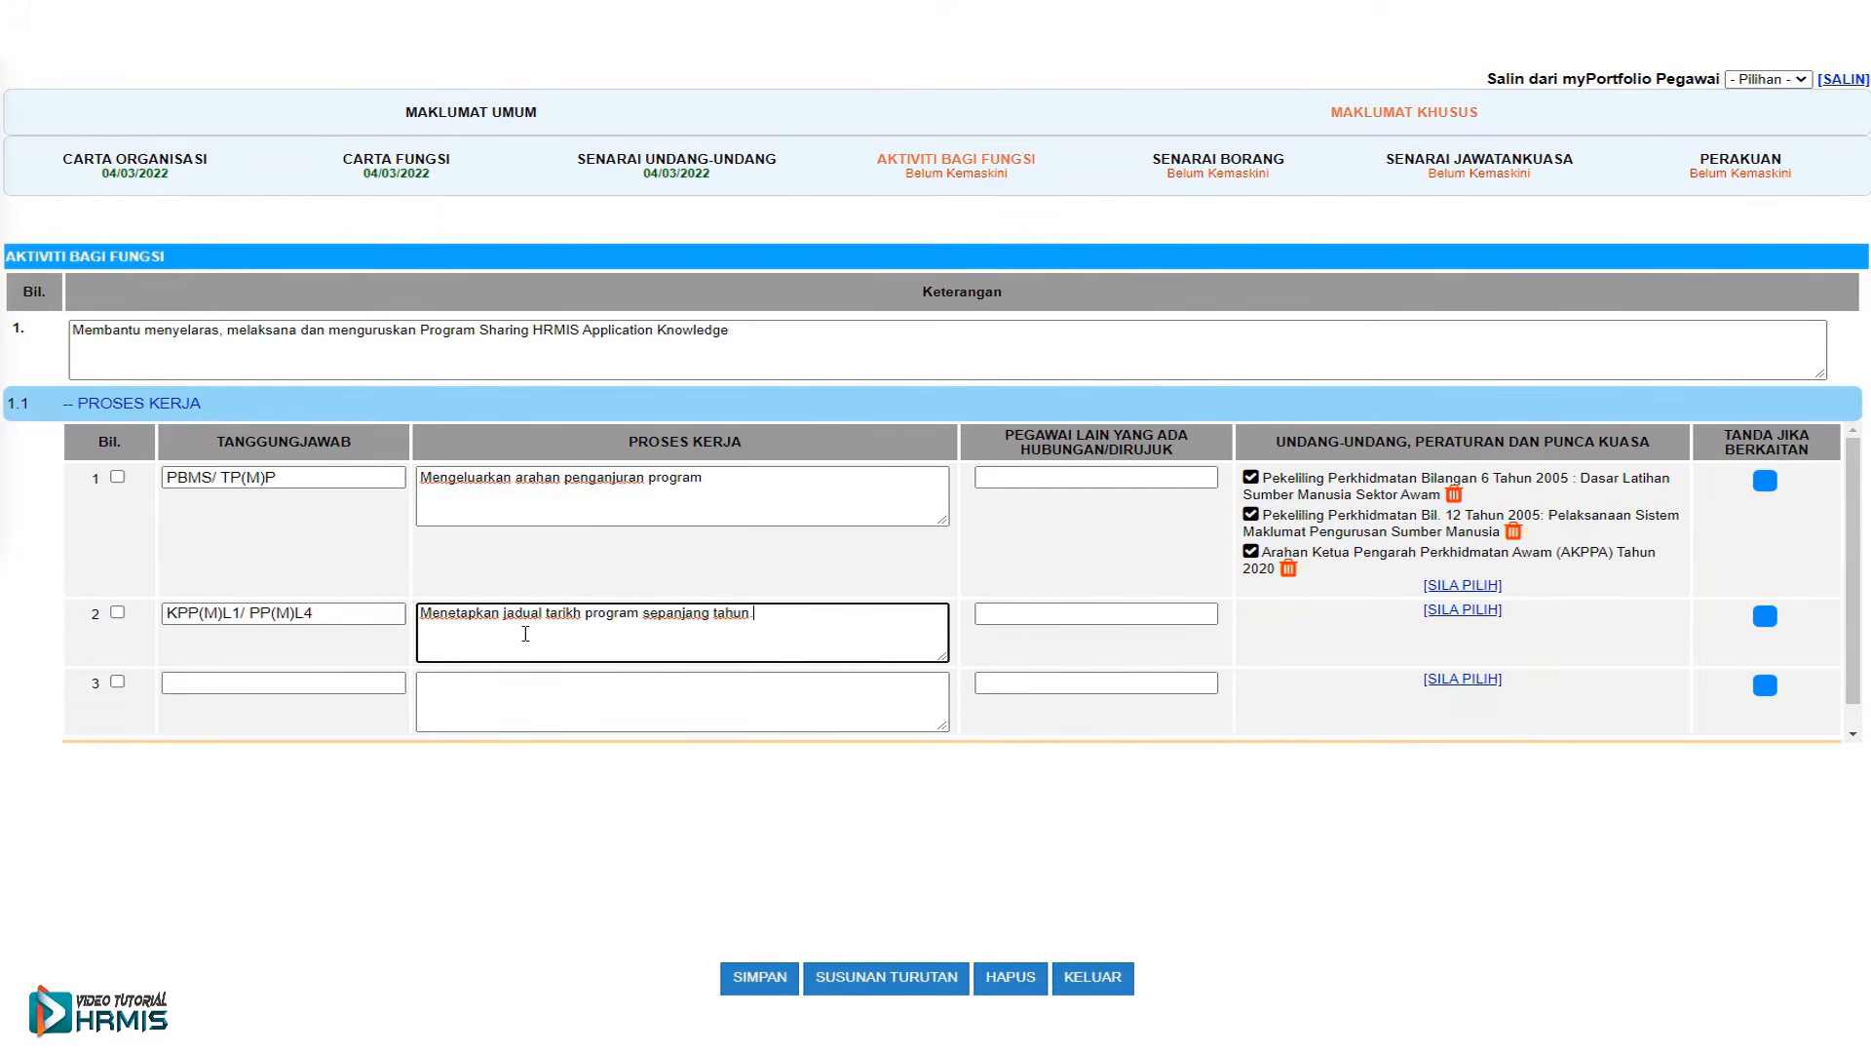
- Fill row 3 with "PP(M)L4/ PP(M)L7" and "Mengenal pasti modul/ sub modul di bawah HRMIS 2.0 yang akan terlibat dengan sesi latihan serta agensi yang berkaitan"
click(283, 683)
text(PP(M)L4/ PP(M)L7)
click(553, 693)
text(Mengenal pasti modul/ sub modul di bawah HRMIS 2.0 yang akan terlibat dengan sesi latihan serta agensi yang berkaitan)
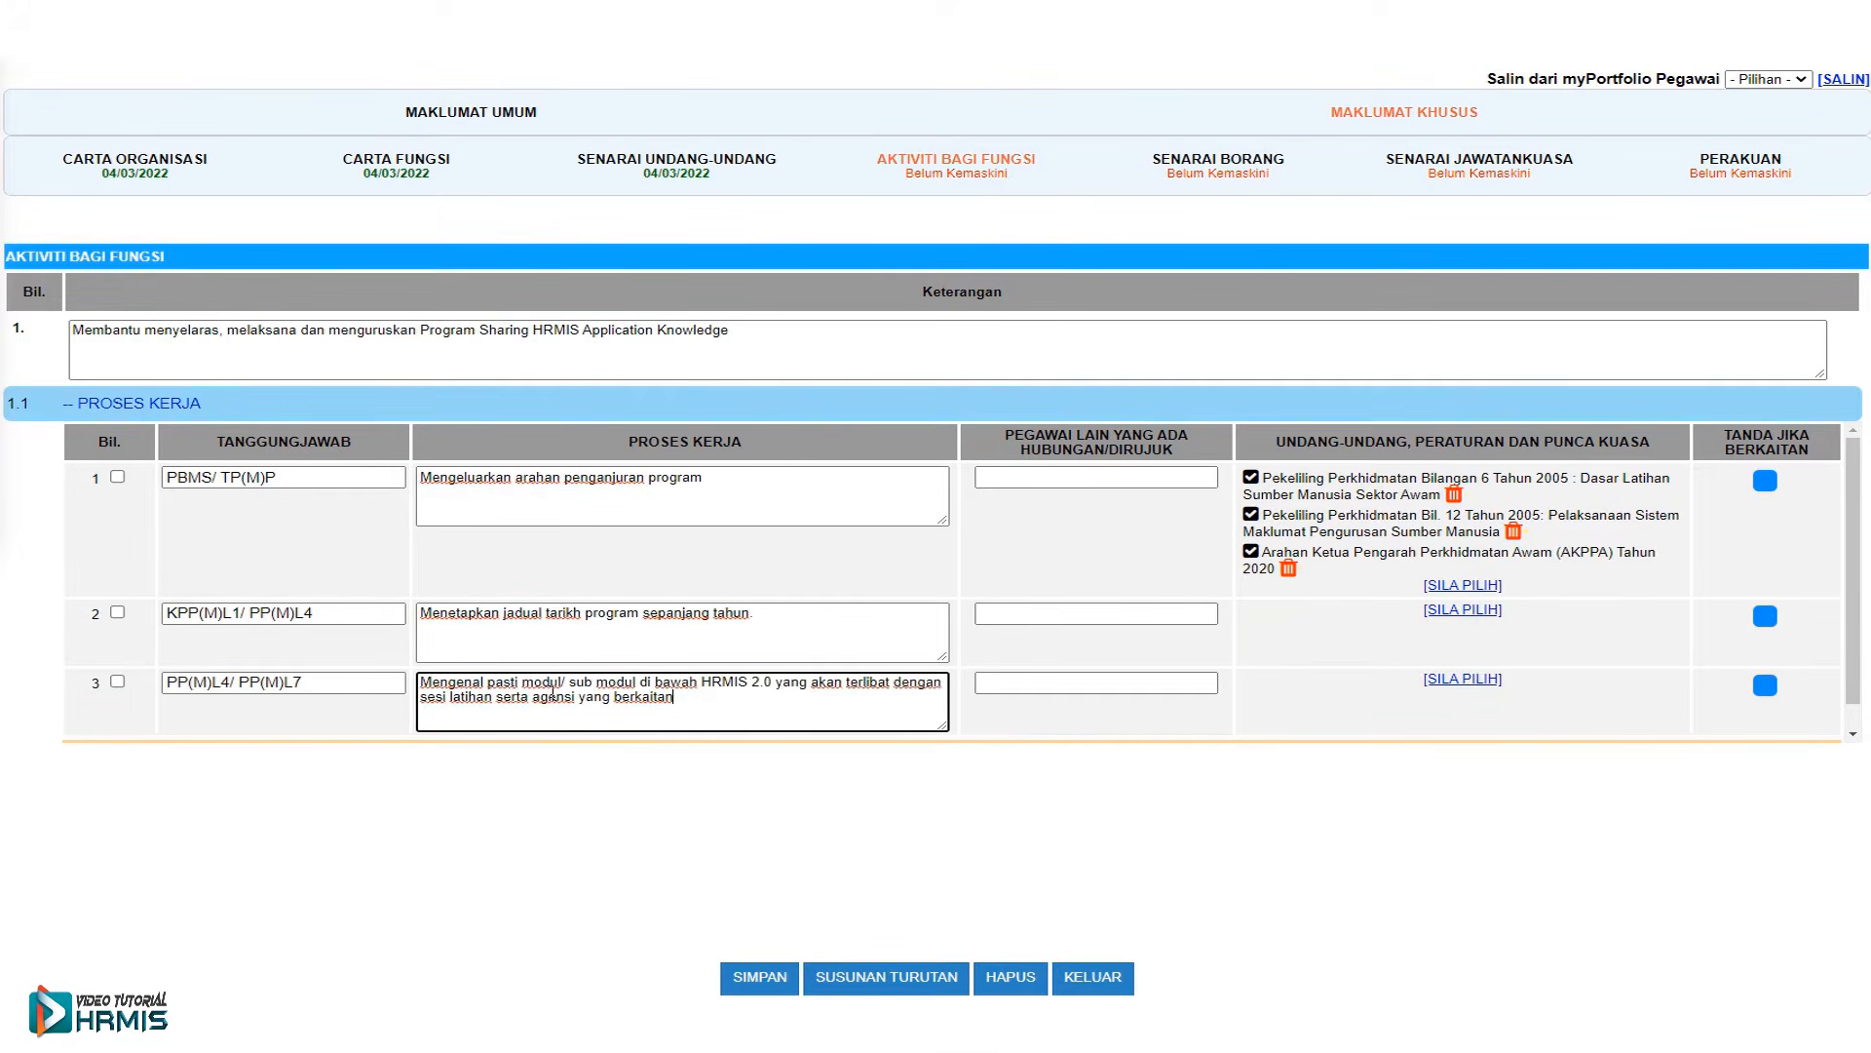
- Mark work process 3 as related to the officer's duties and save the Proses Kerja entries, confirming the save
click(1205, 725)
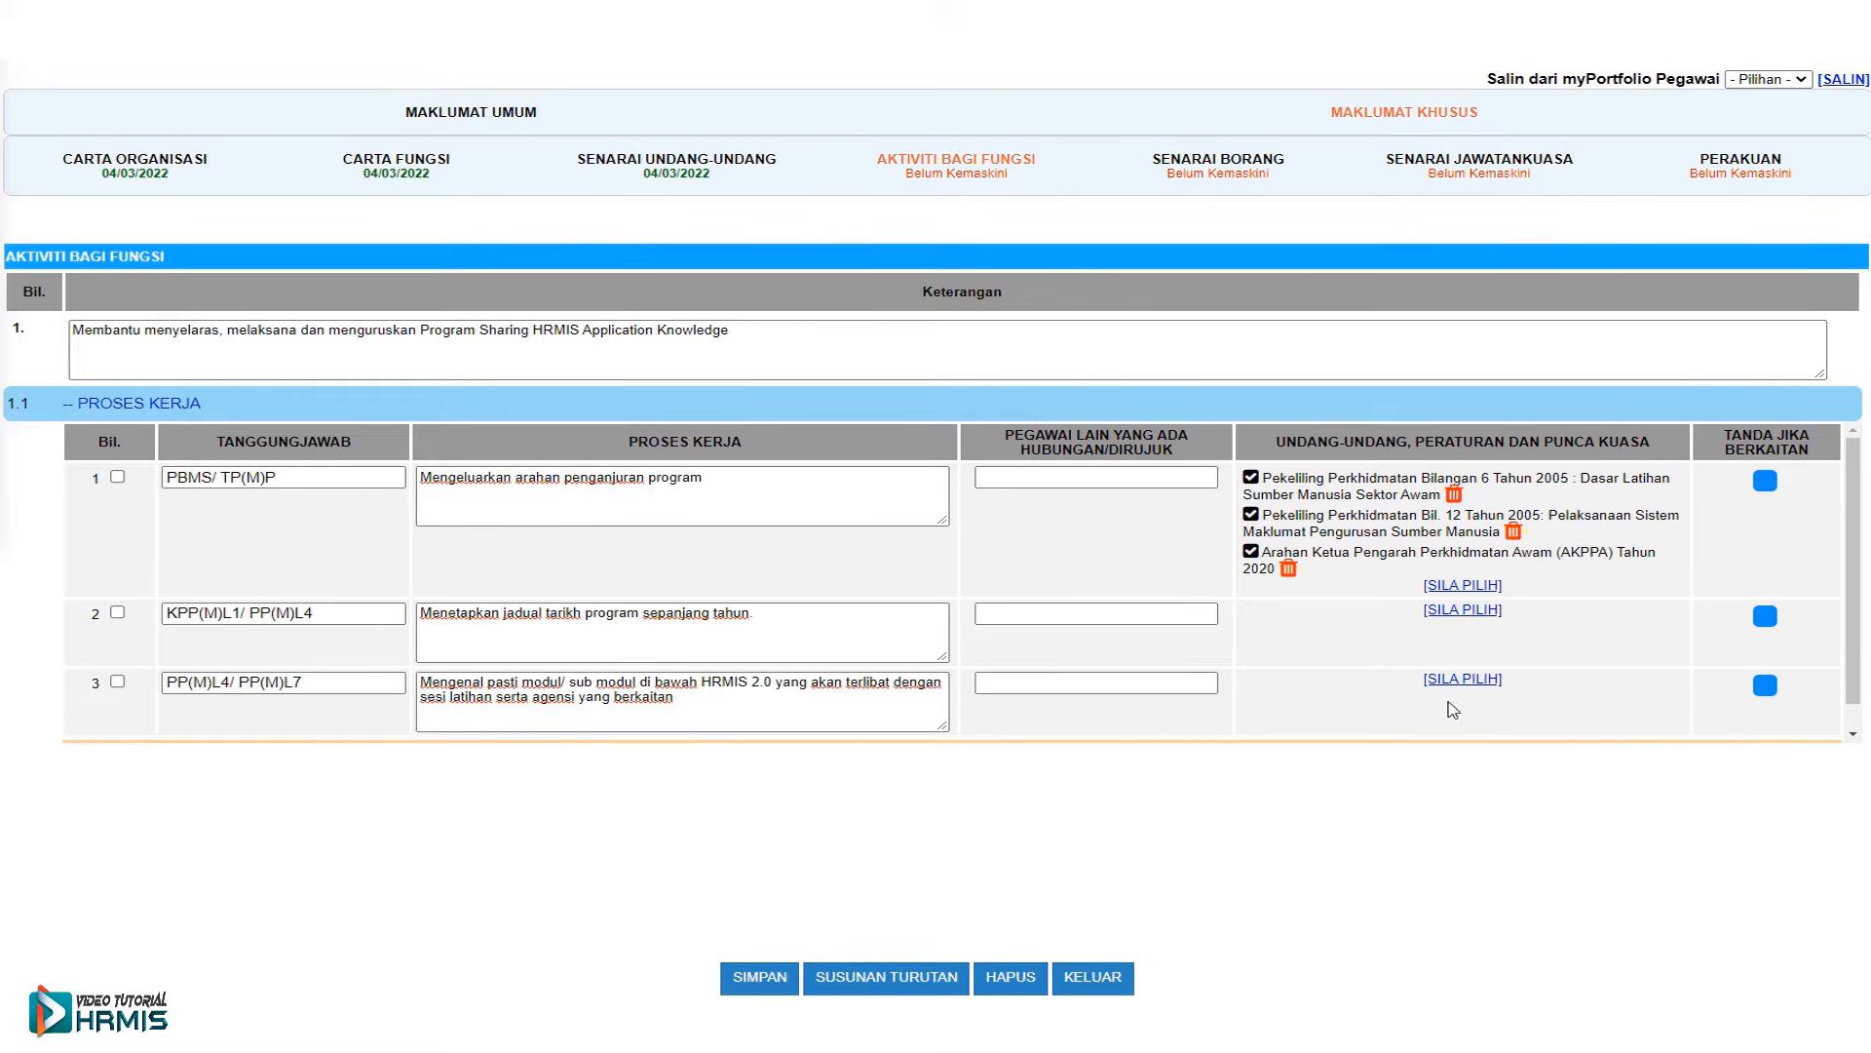
click(1765, 687)
click(1765, 687)
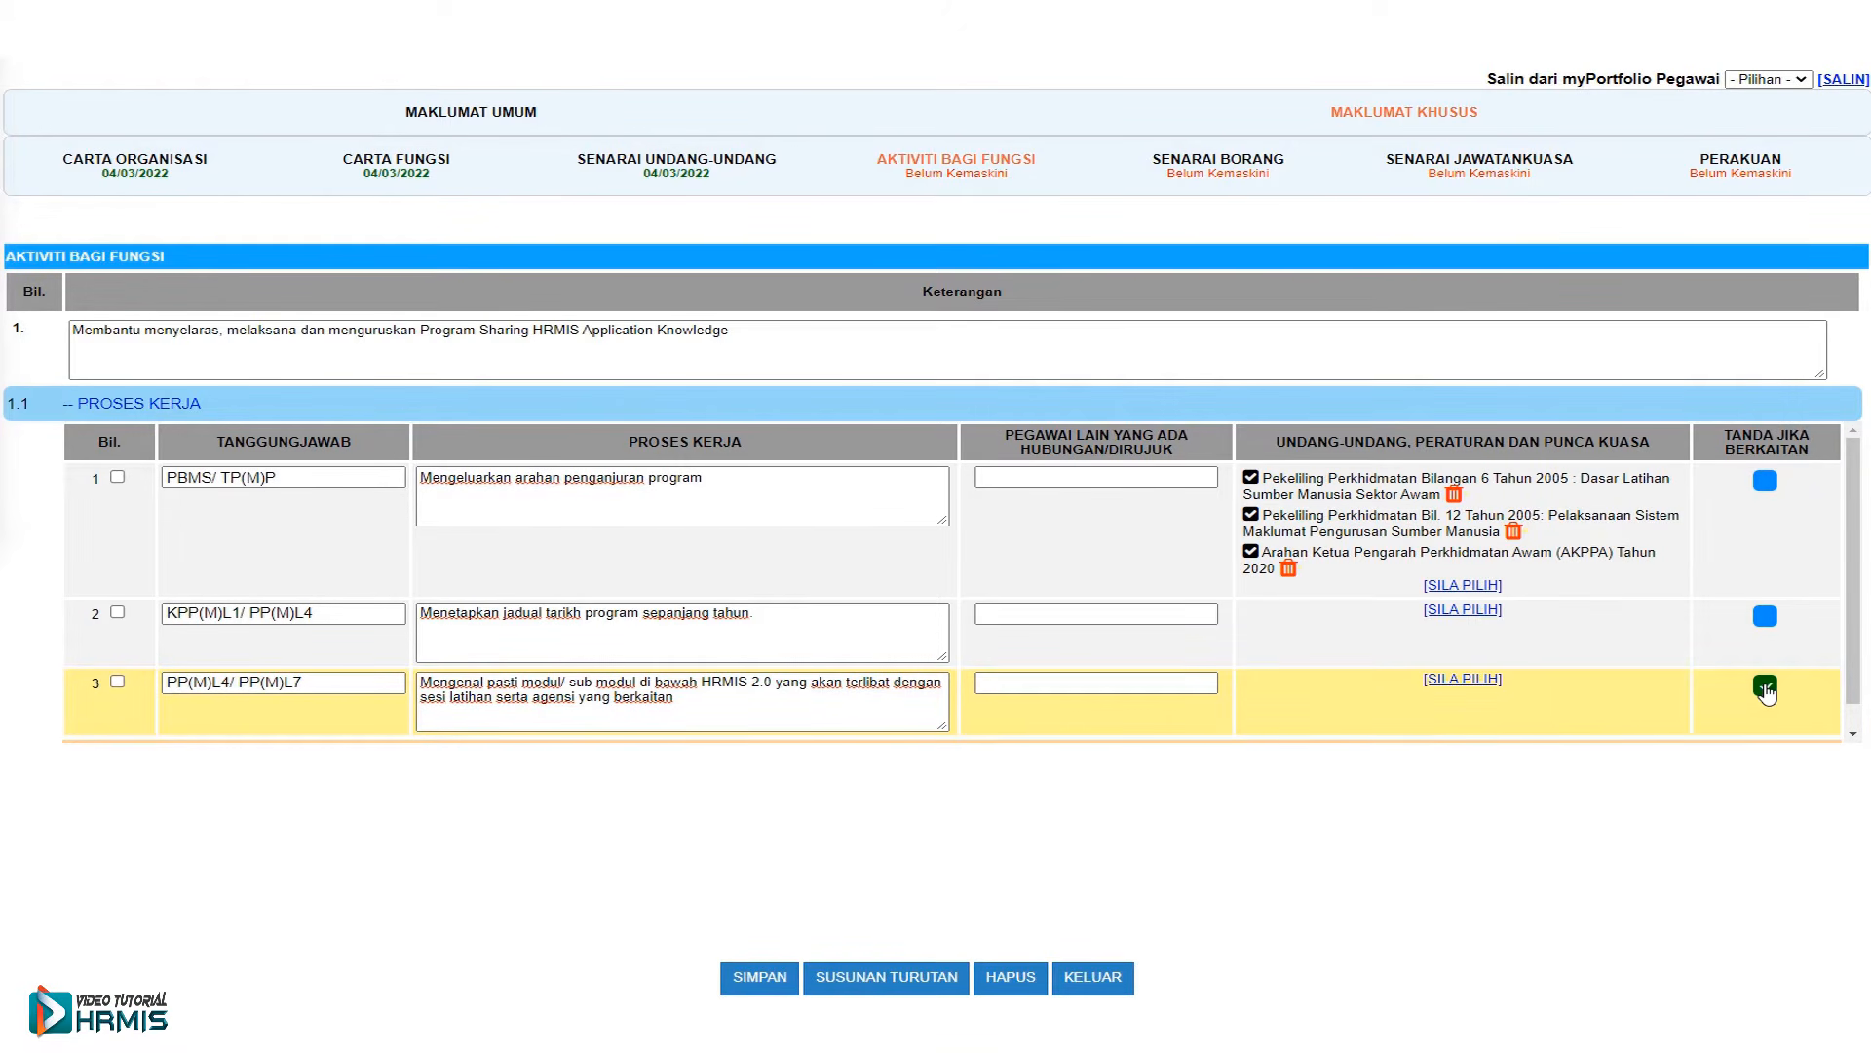
click(756, 979)
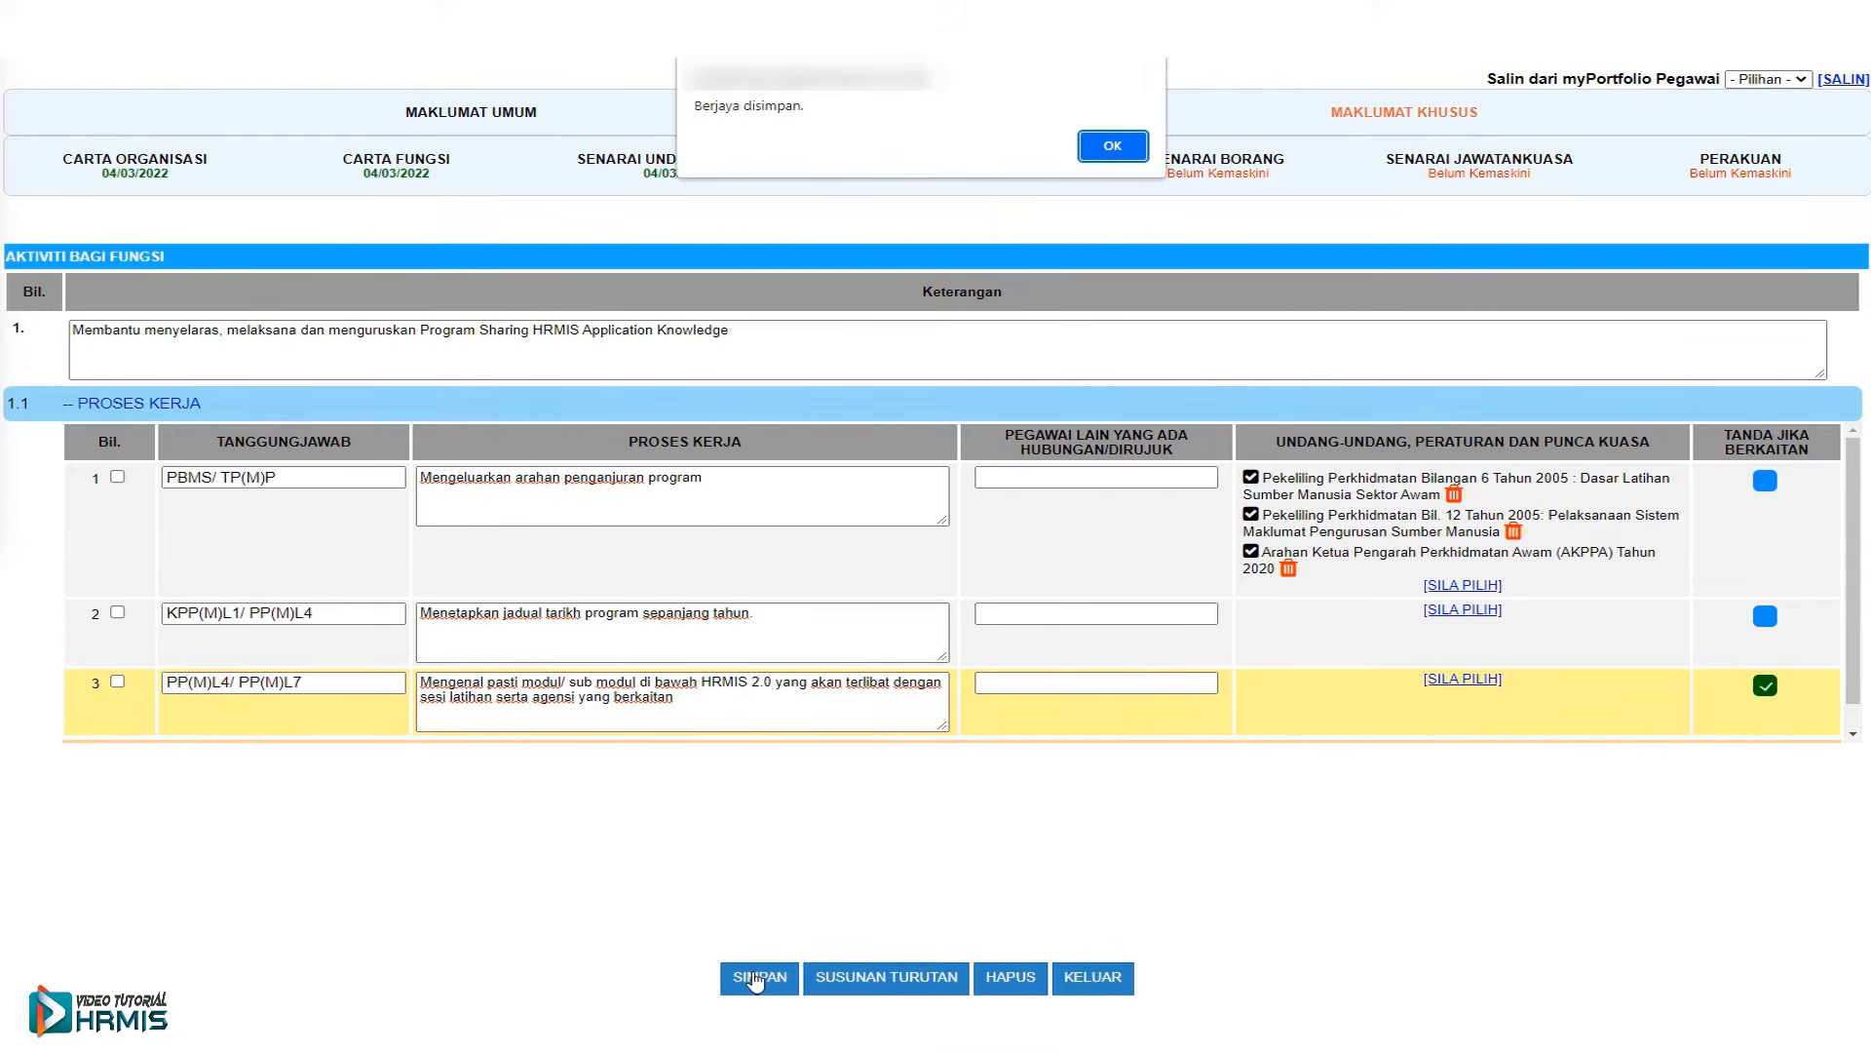
click(1111, 148)
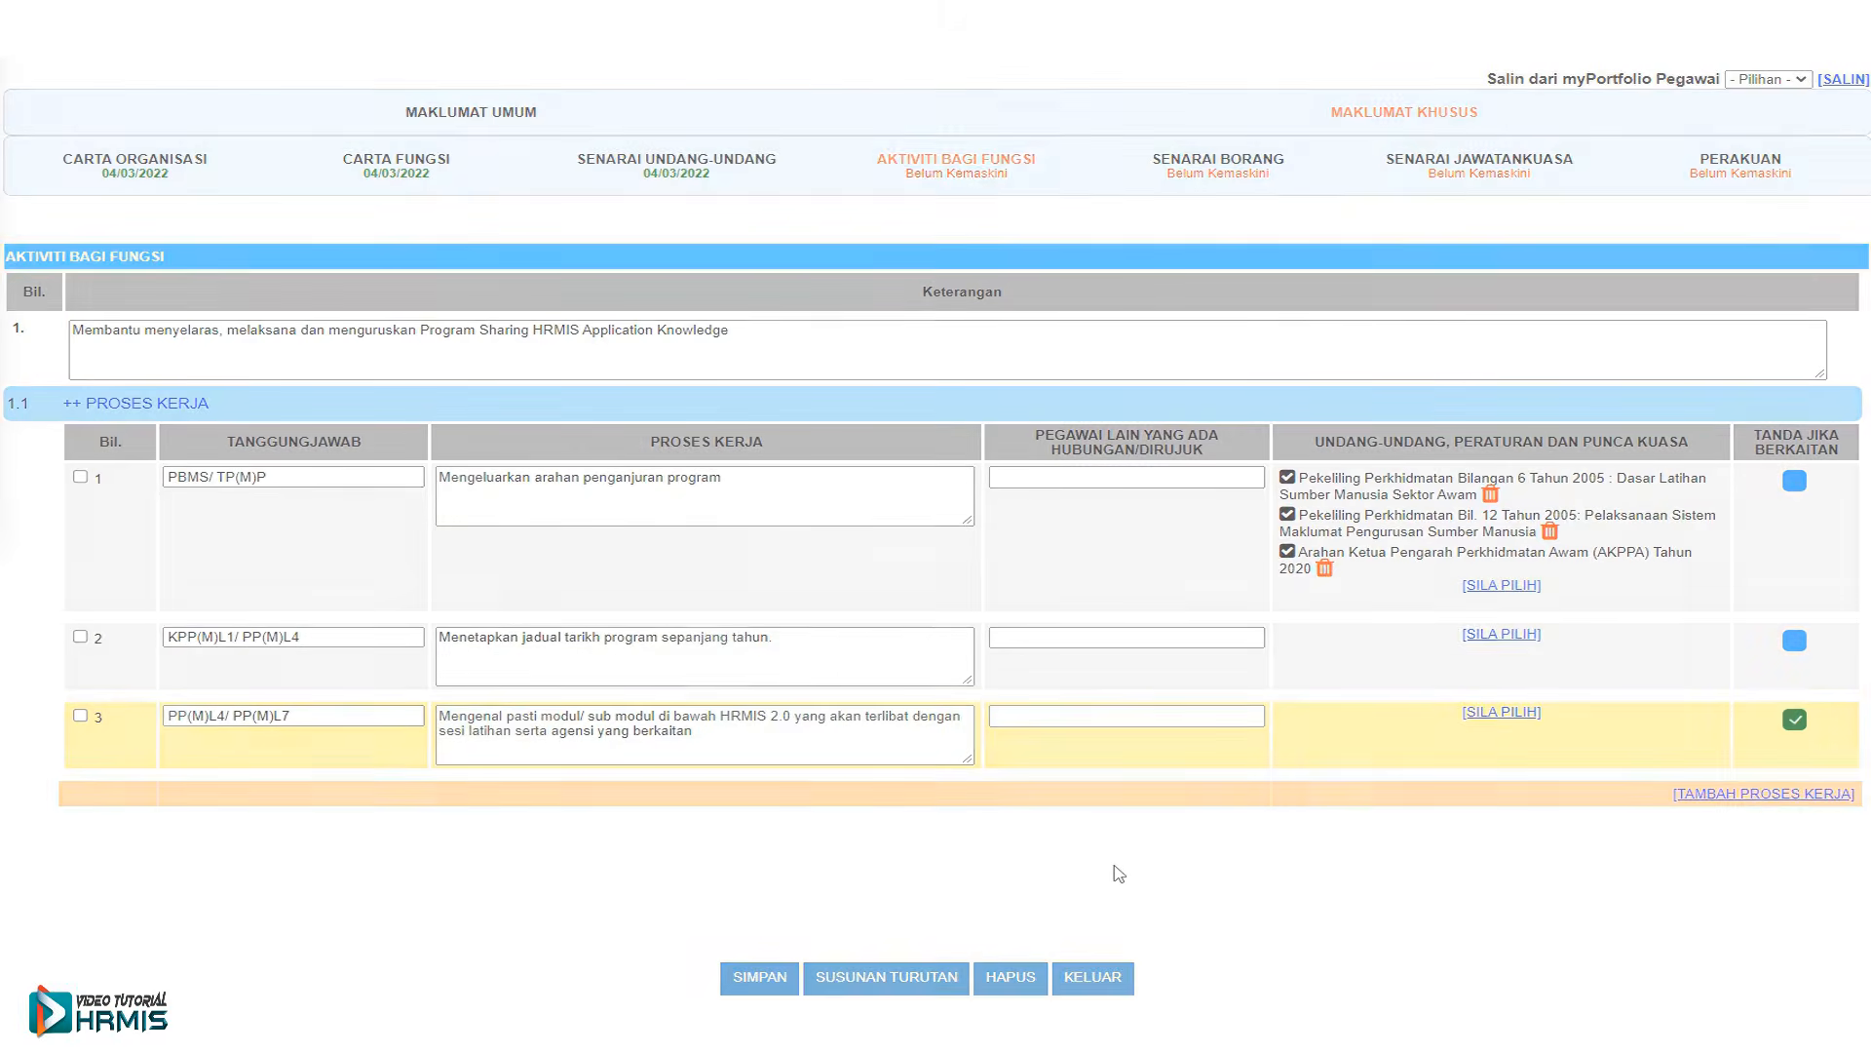
- Attach the file Carta Alir Aktiviti 1_a to Carta Alir row 1 with the description "Carta Alir Aktiviti 1_a"
scroll(1118, 873, down, 3)
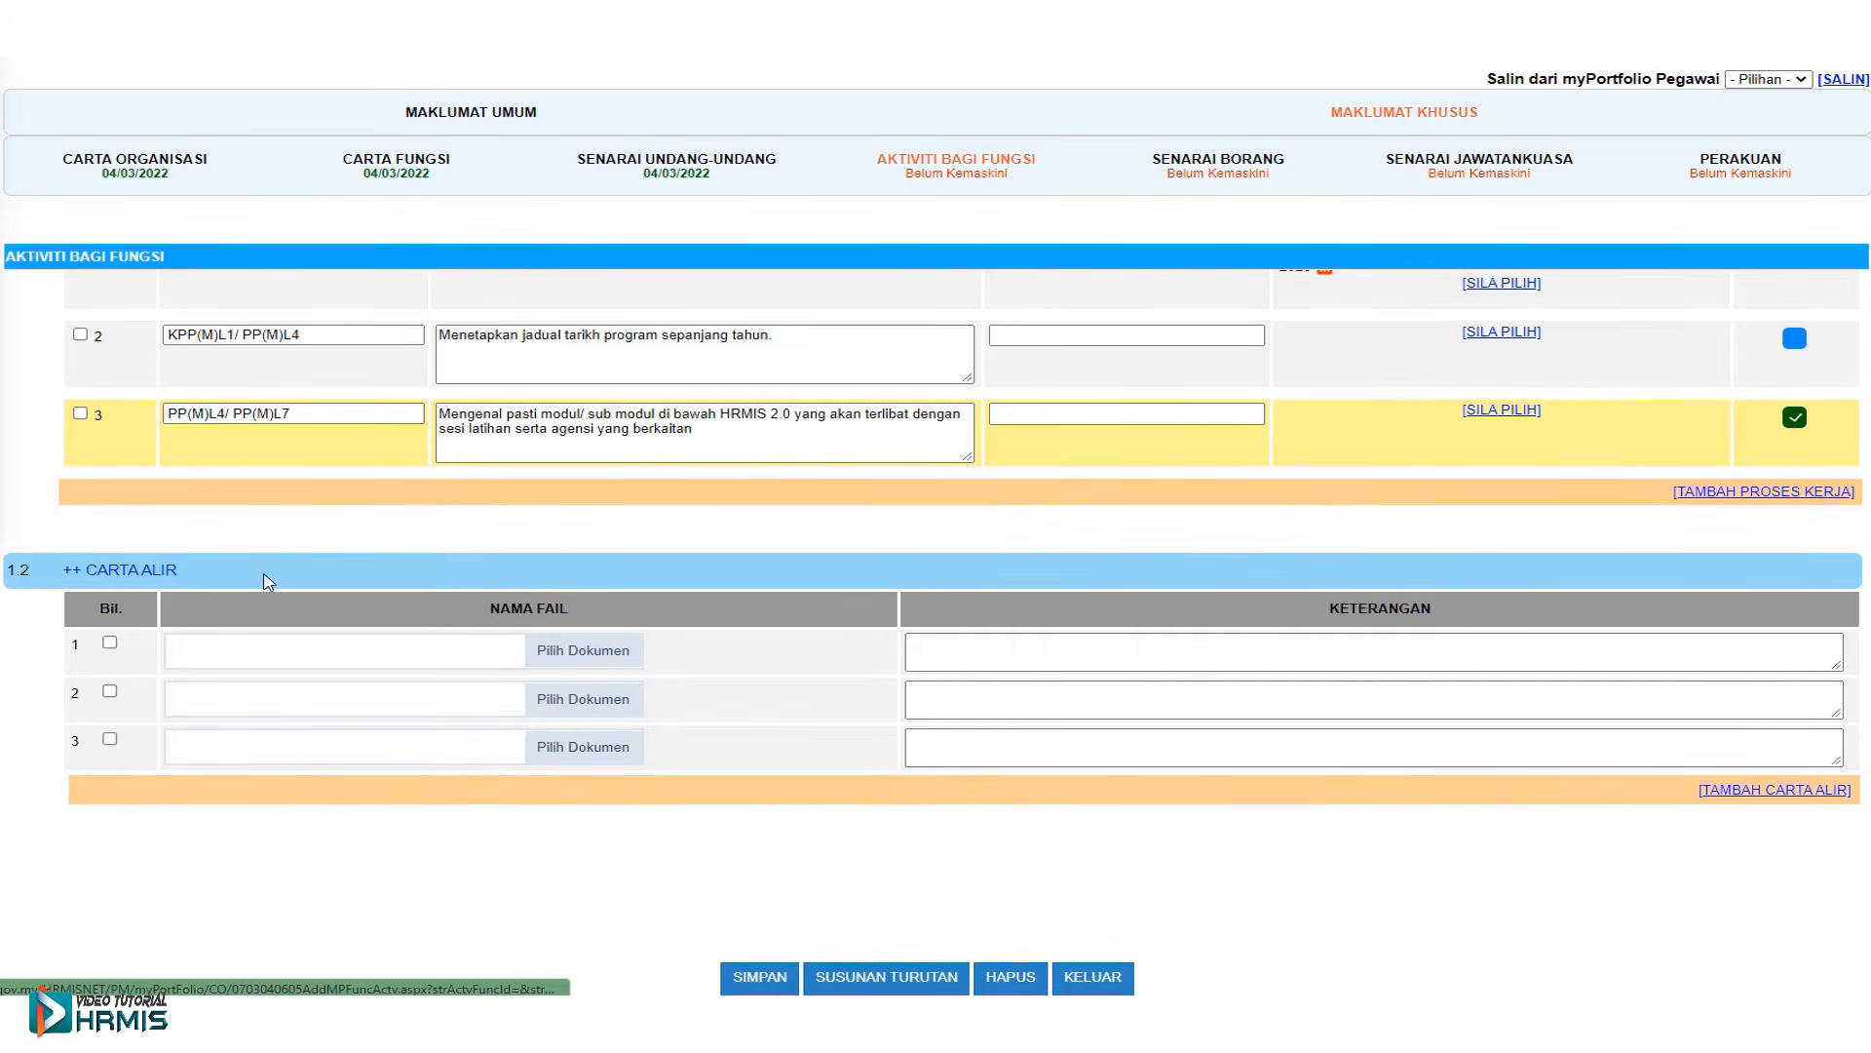
click(575, 651)
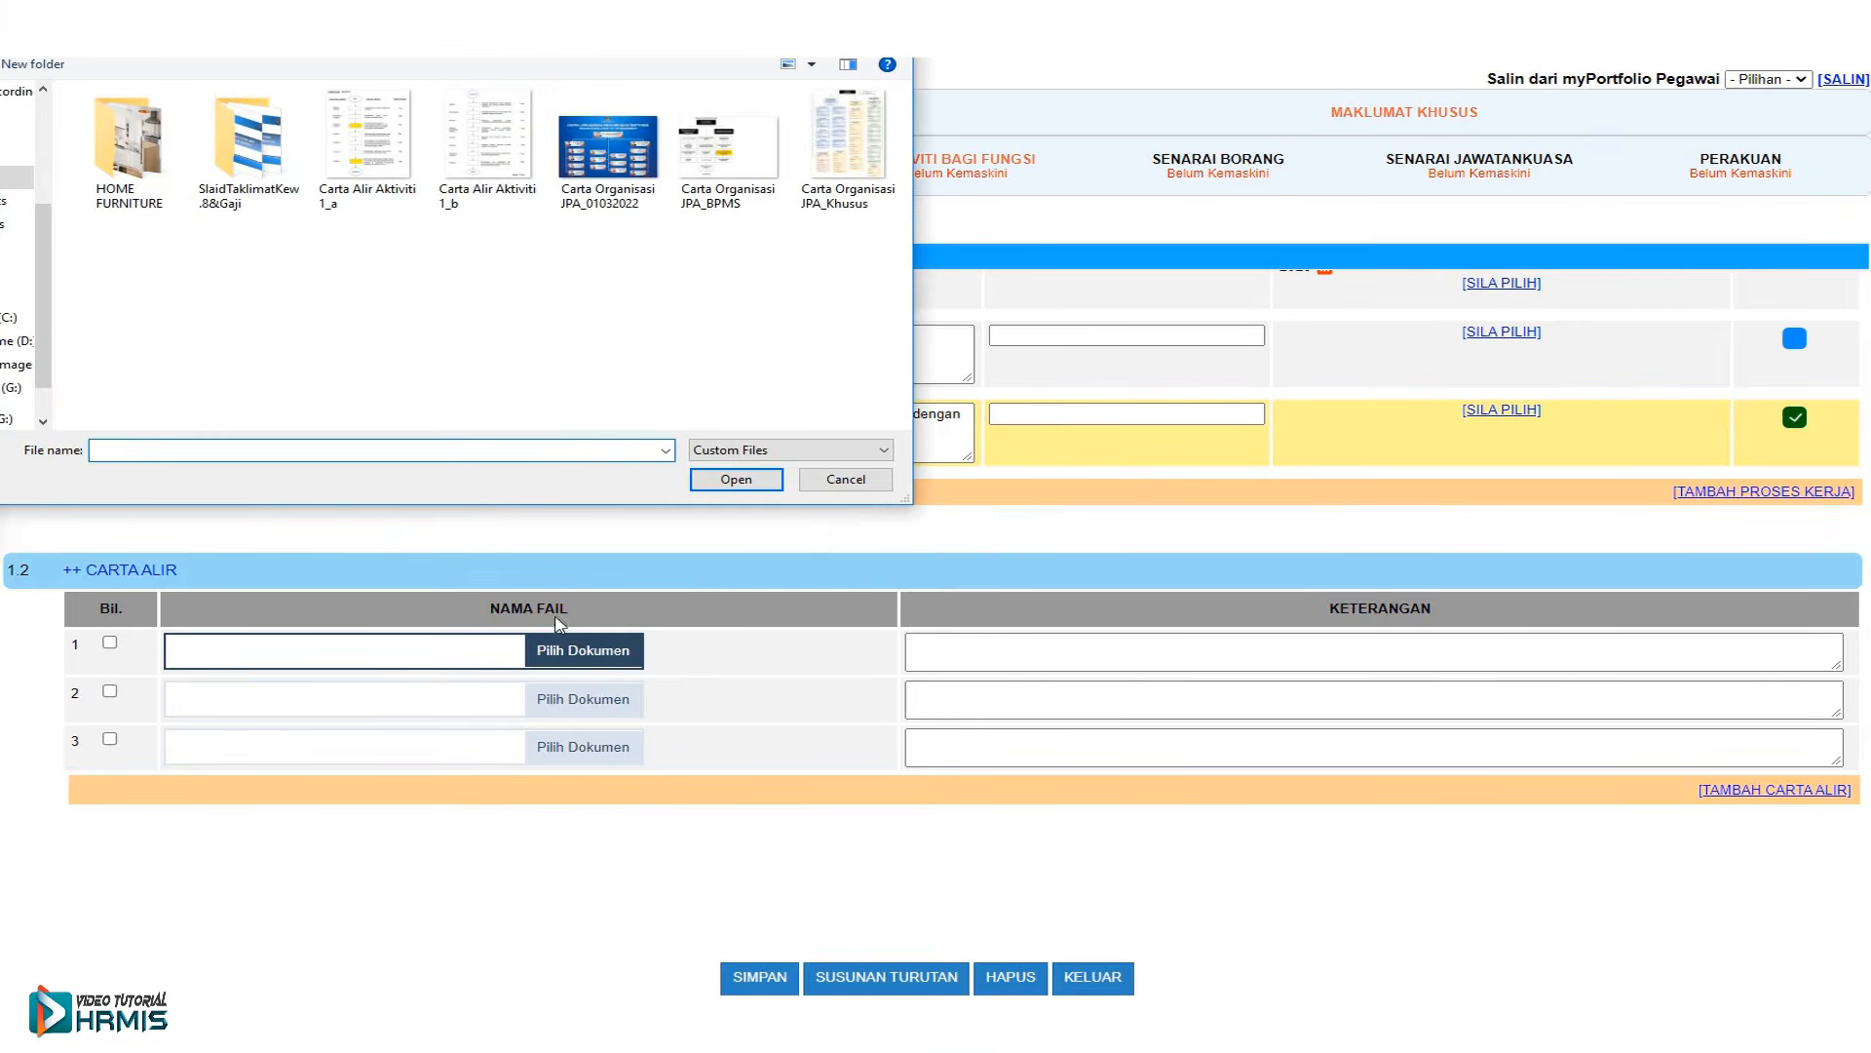
click(408, 207)
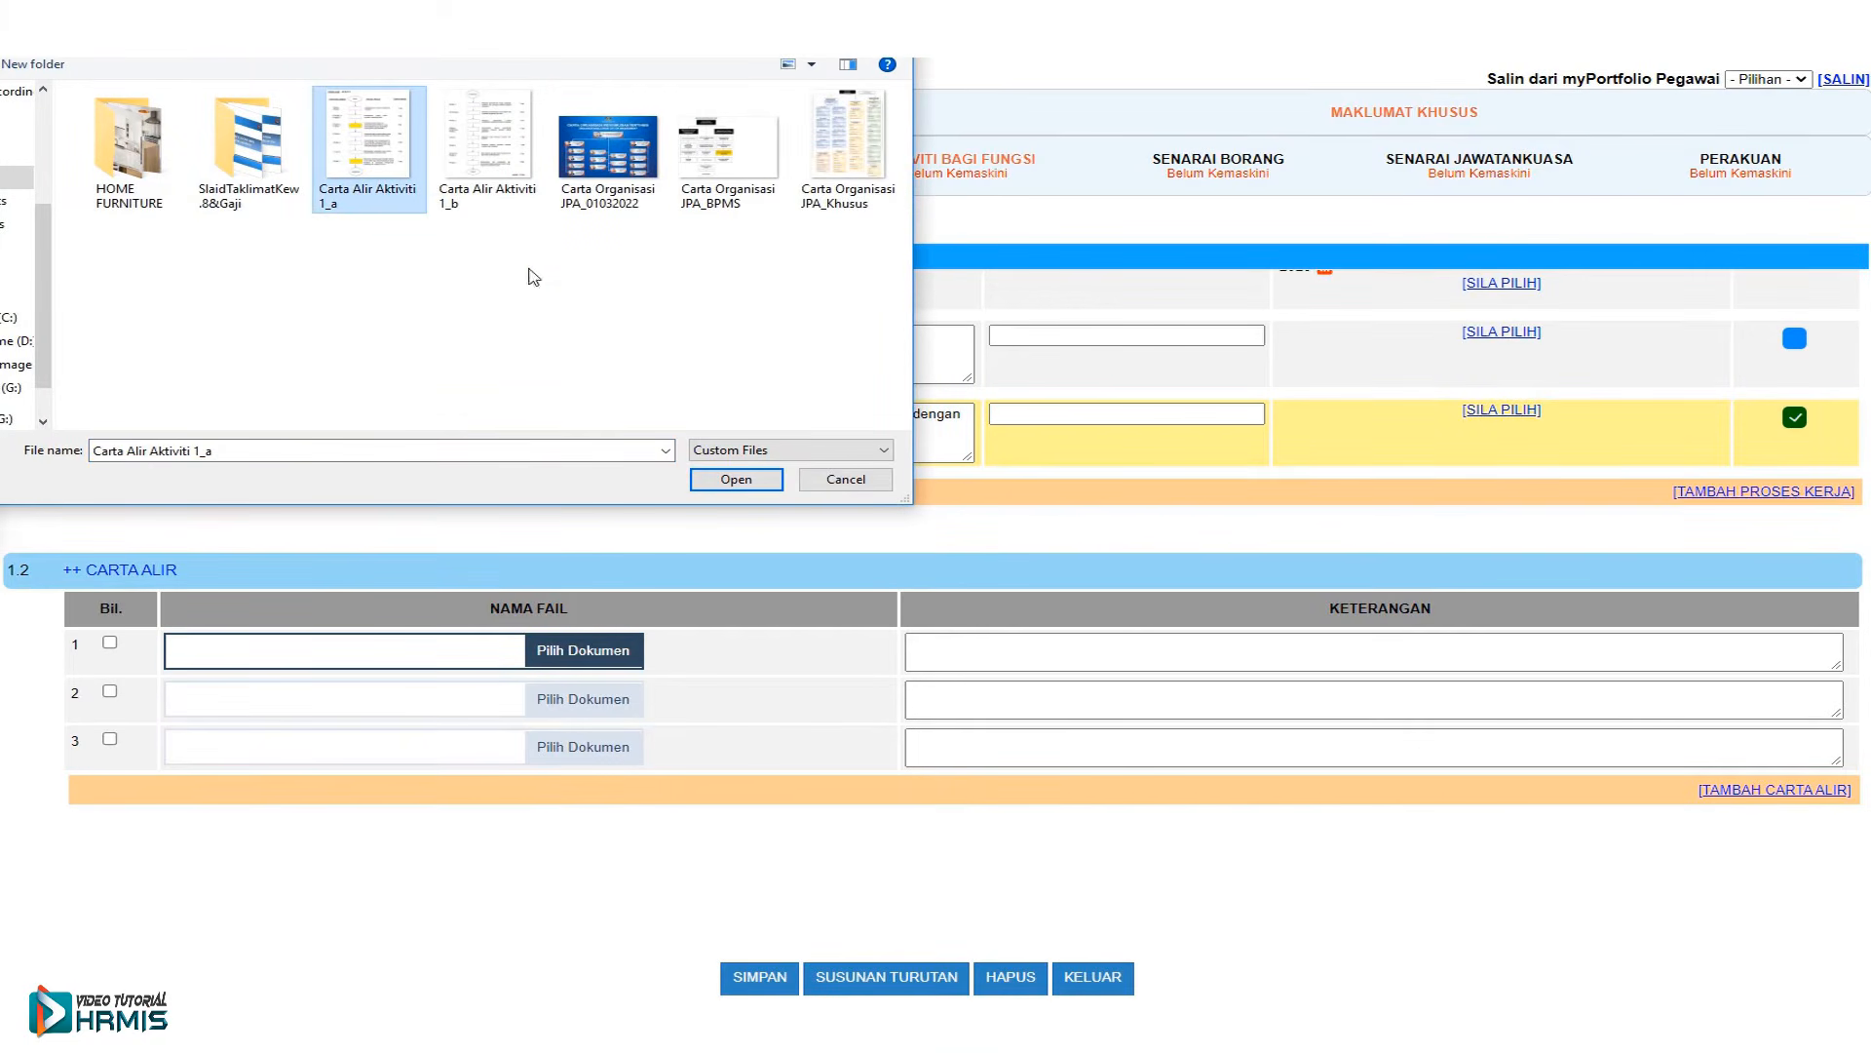
click(736, 480)
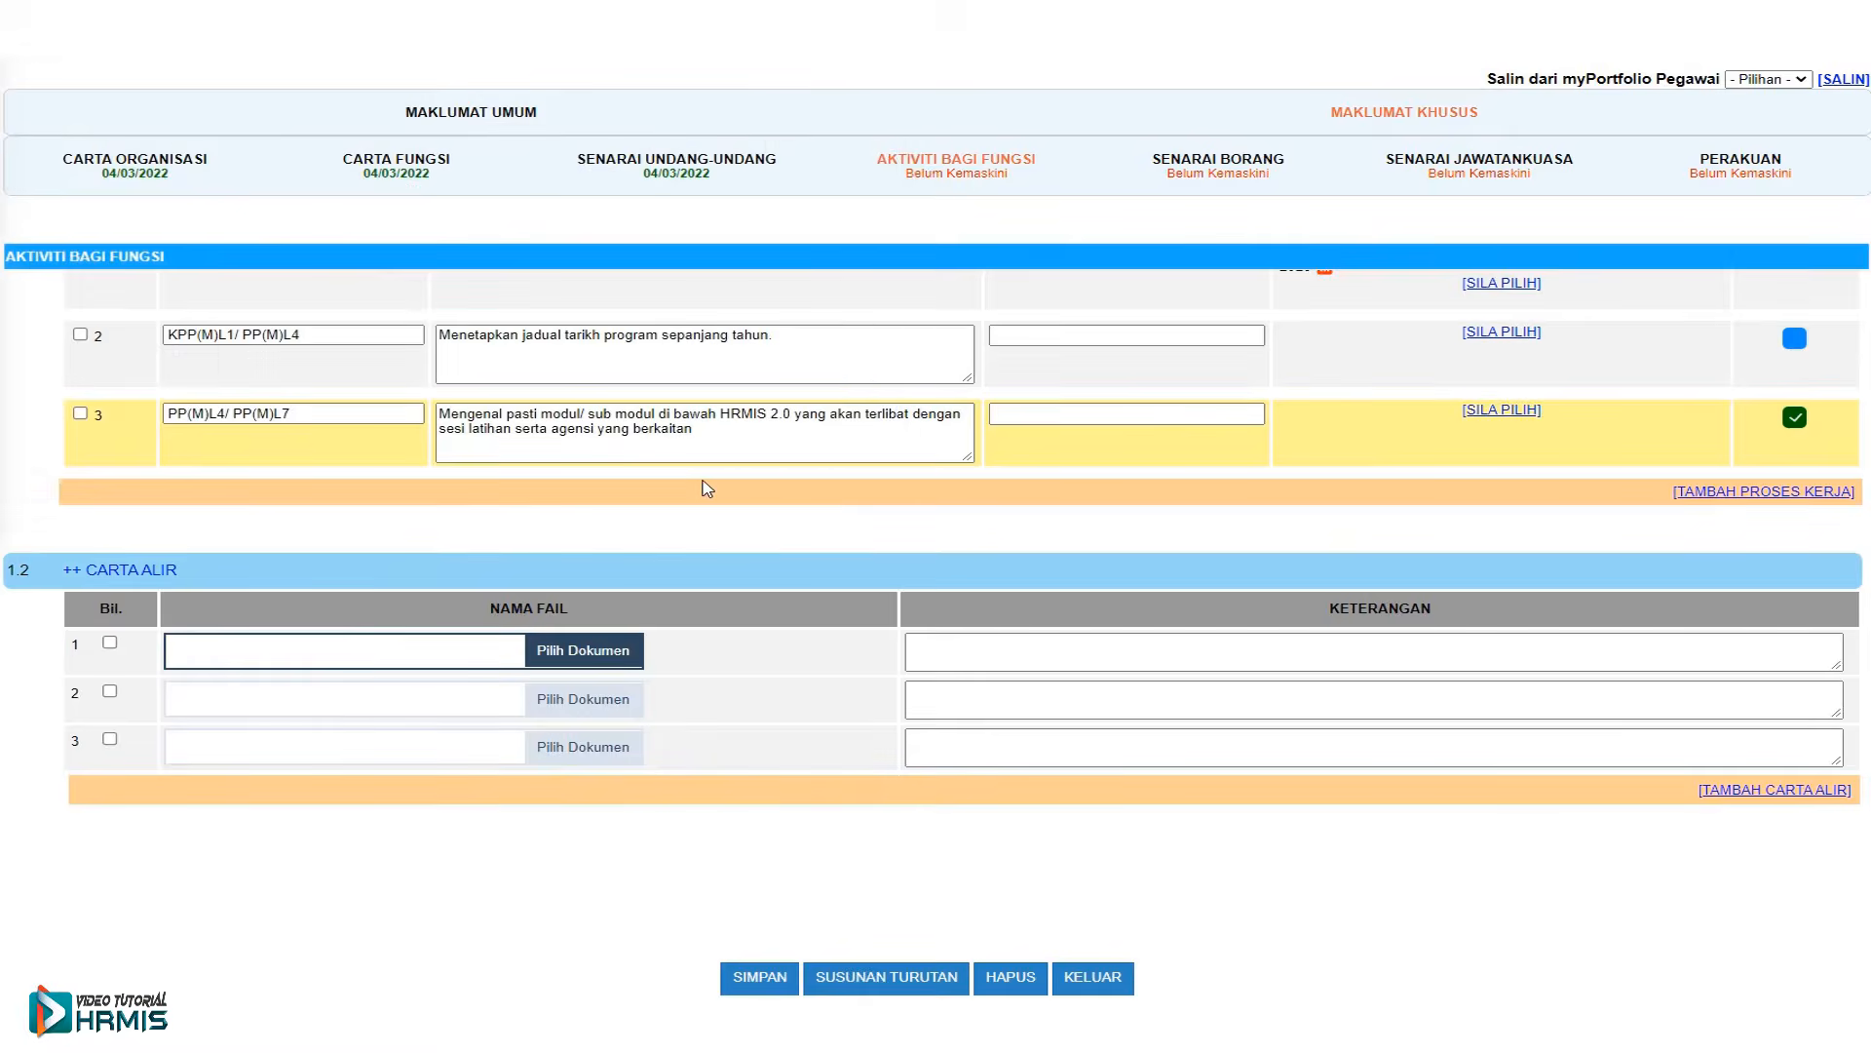
click(1039, 668)
text(Carta Alir Aktiviti)
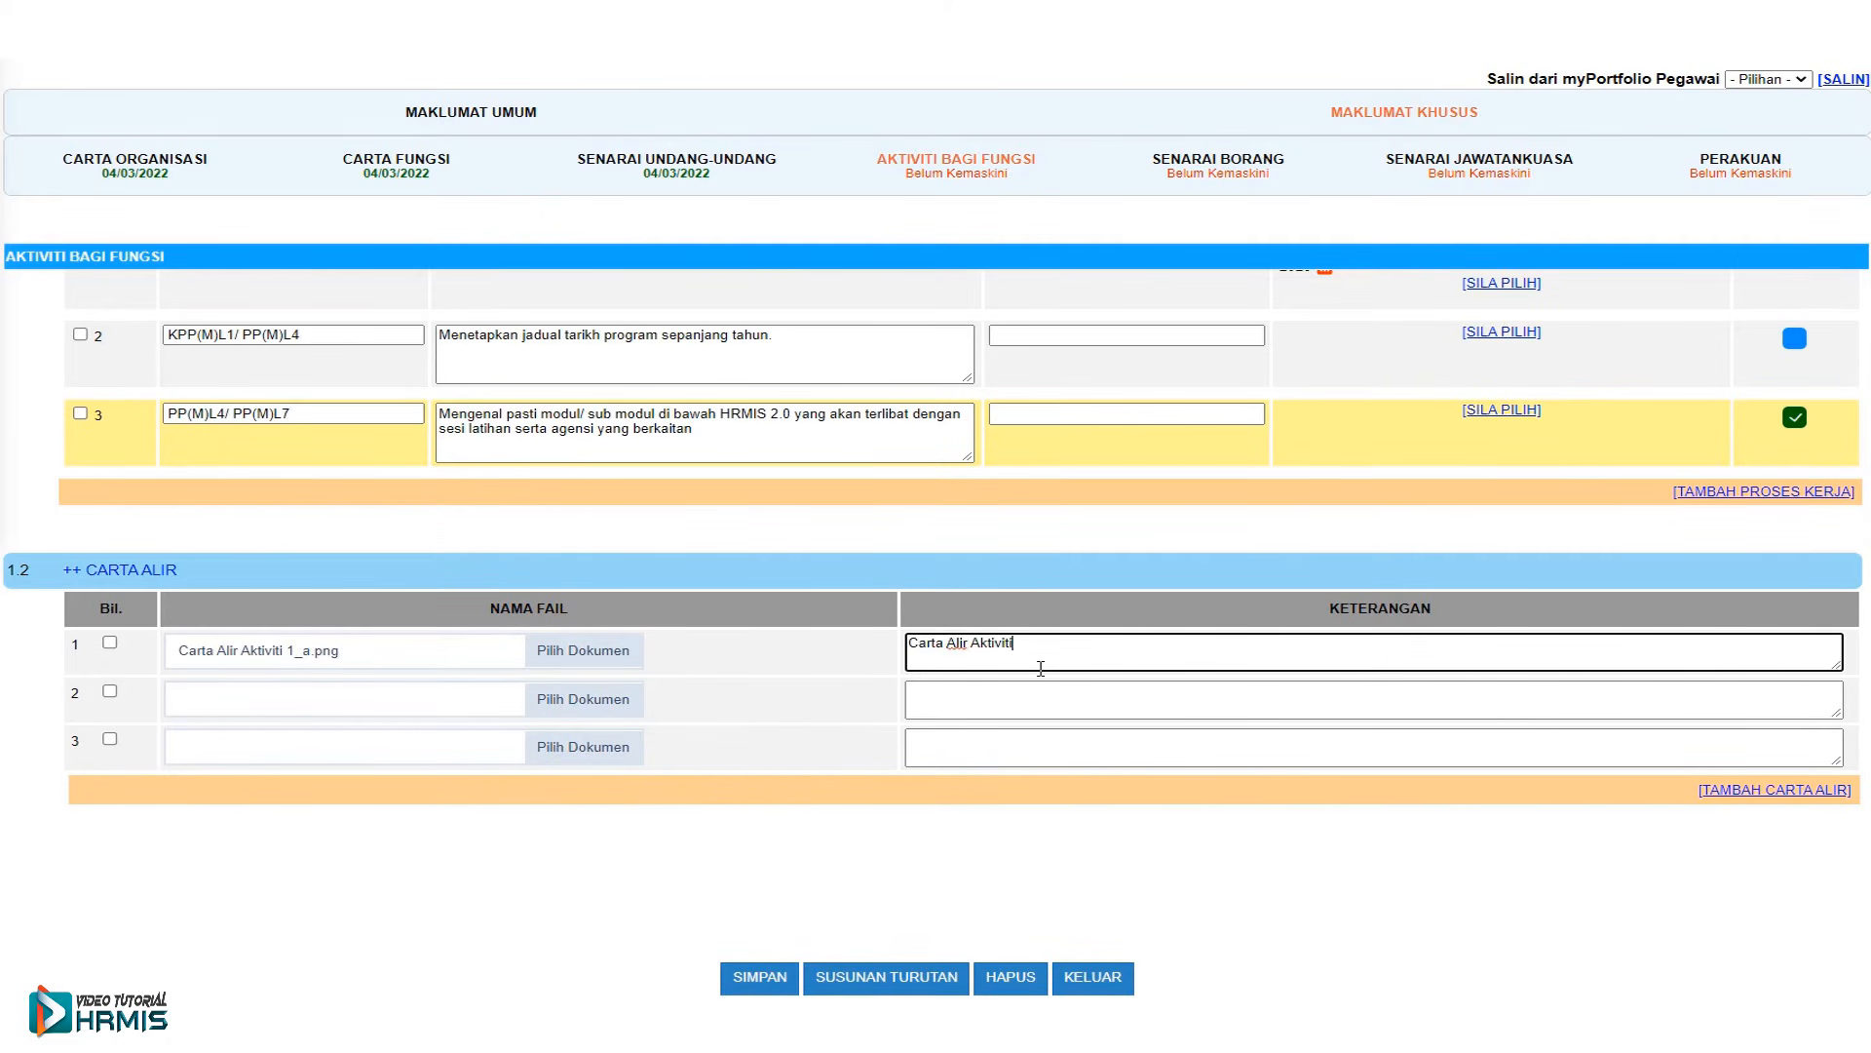
text( 1_a)
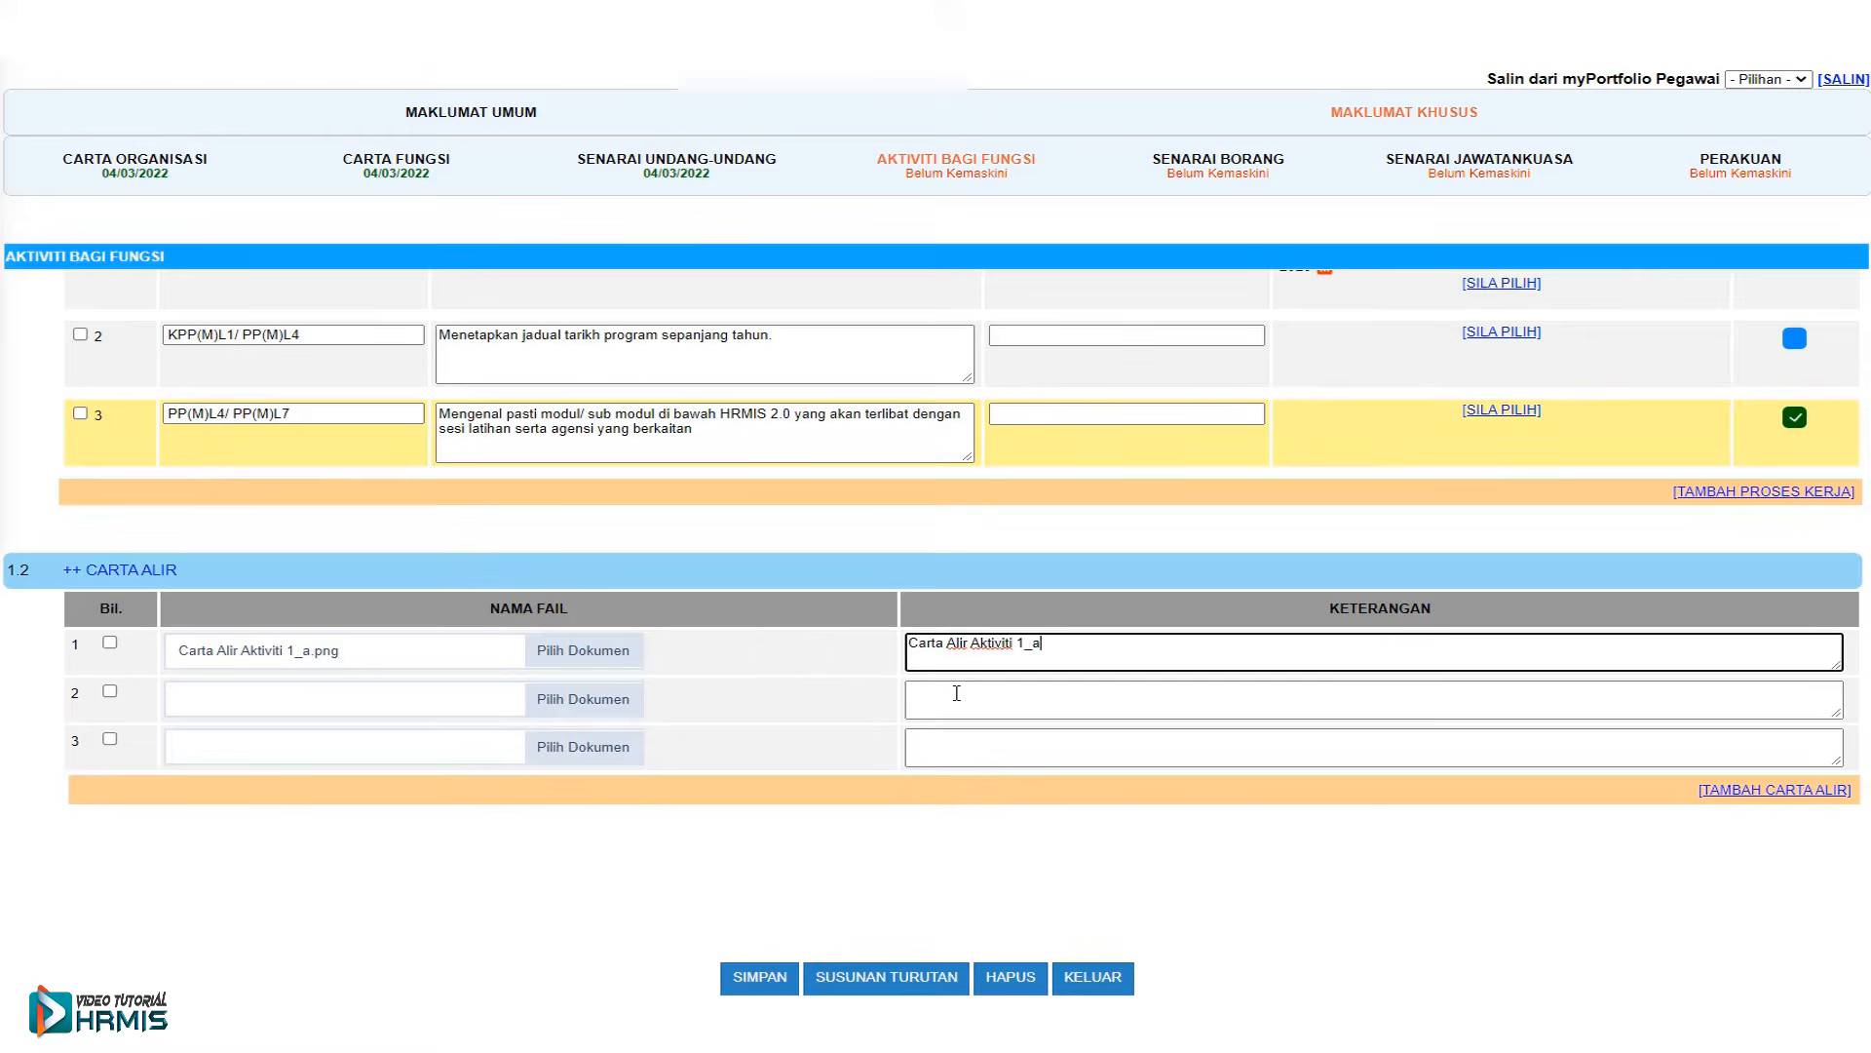
- Attach the file Carta Alir Aktiviti 1_b to Carta Alir row 2 with the description "Carta Alir Aktiviti 1_b" and save the flowcharts
click(585, 699)
click(627, 159)
click(736, 477)
click(1025, 695)
text(Carta Alir Aktiviti 1_b)
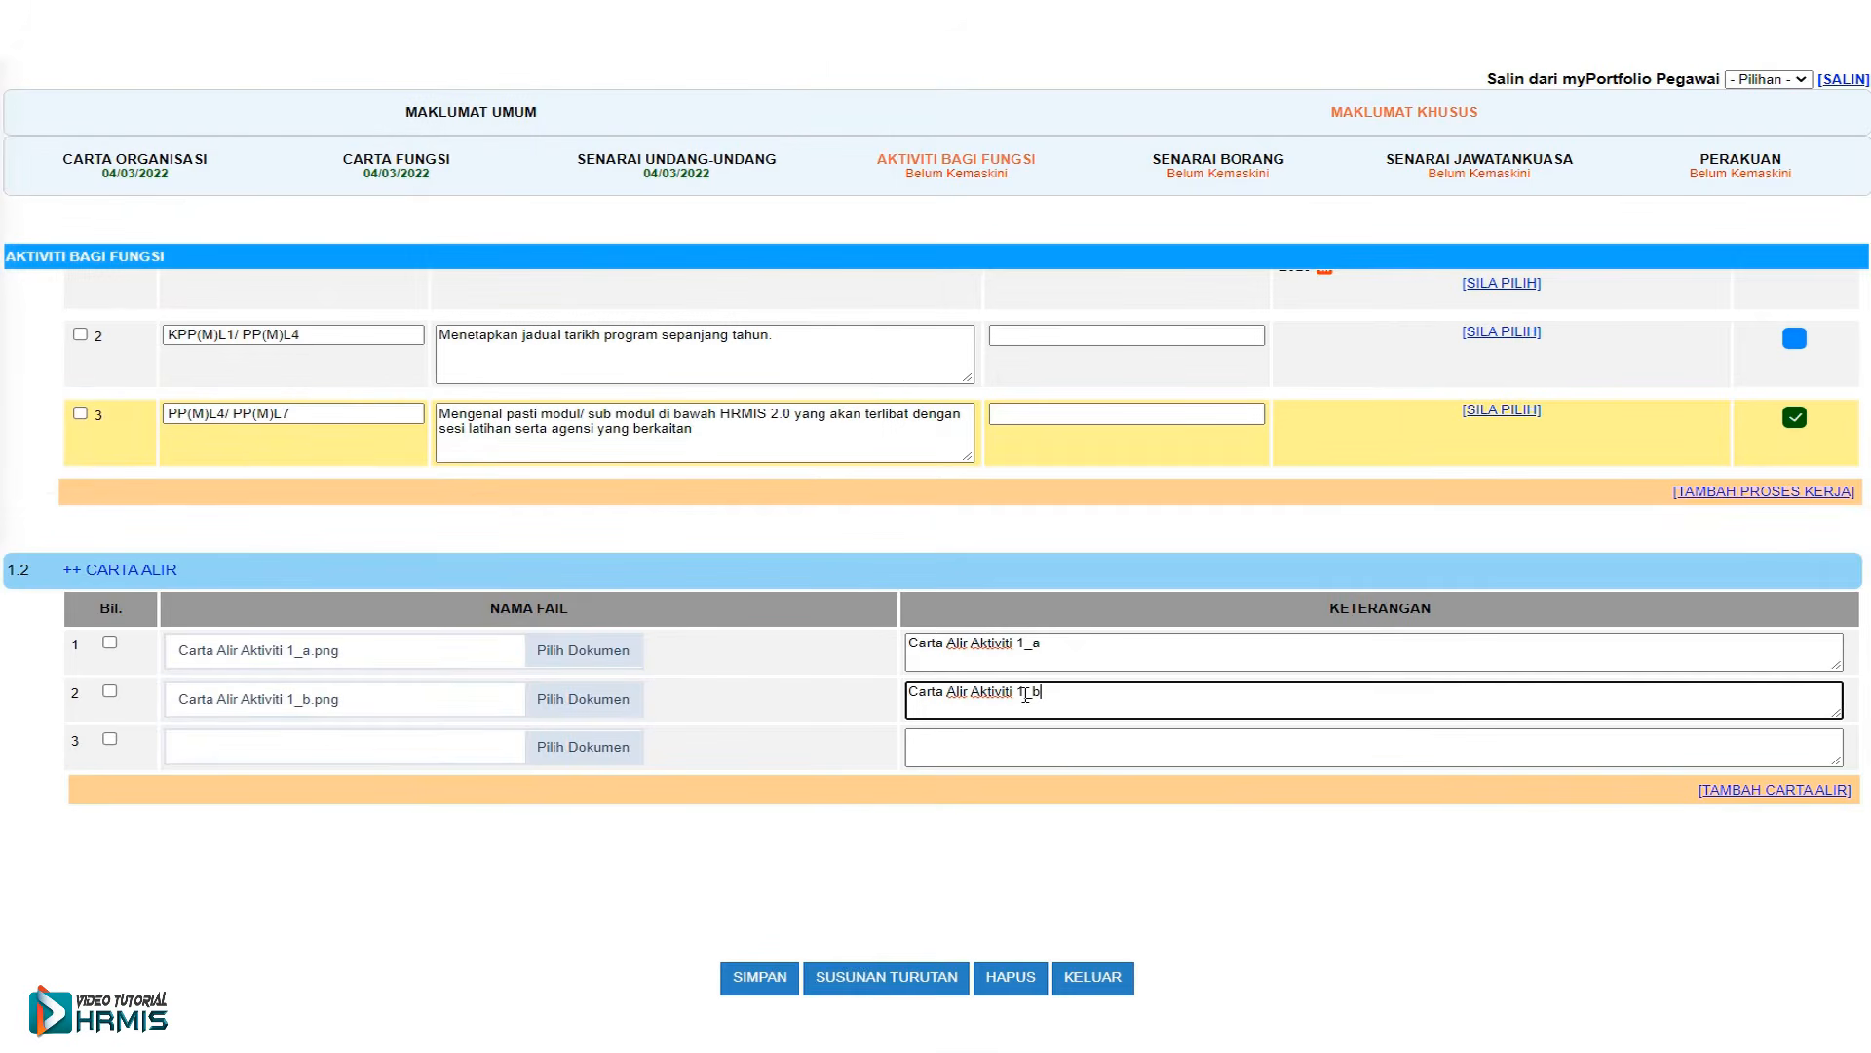
click(760, 976)
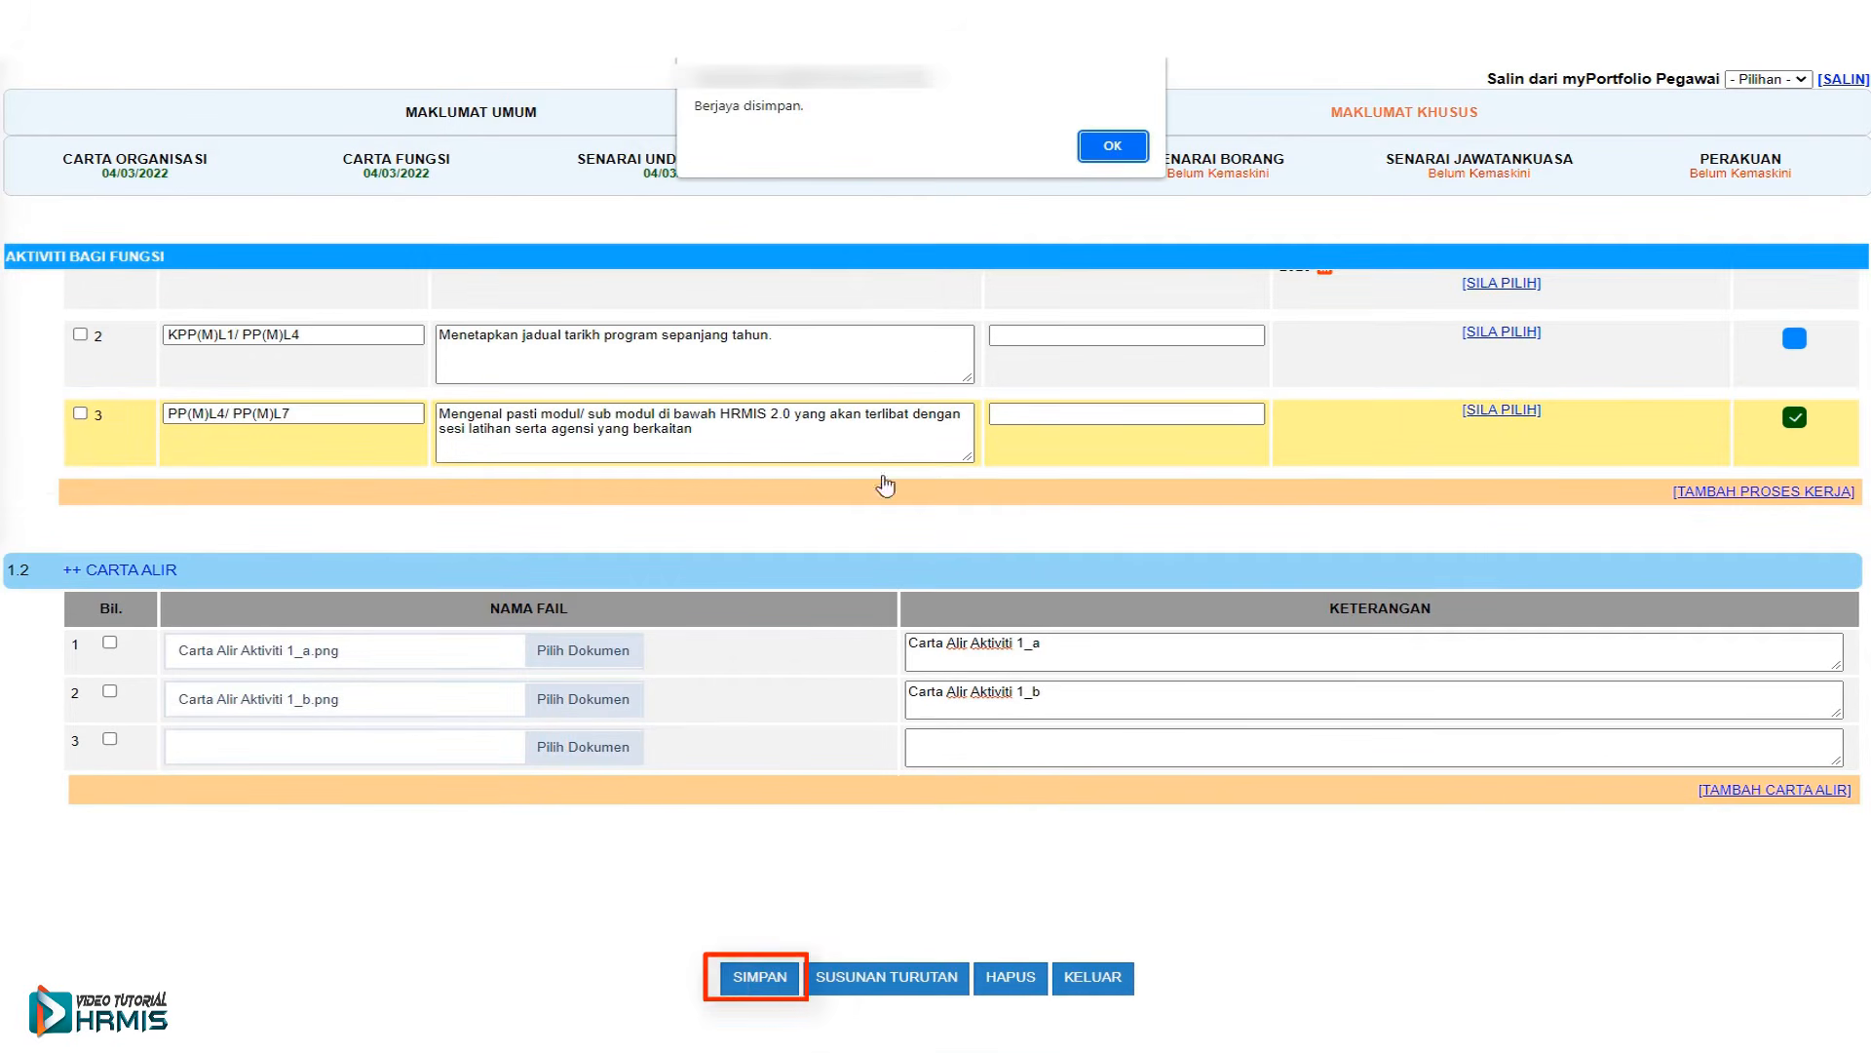
click(1117, 156)
- Expand Senarai Semak and set action 1 to "Terima arahan untuk mengadakan program"
scroll(1066, 543, down, 6)
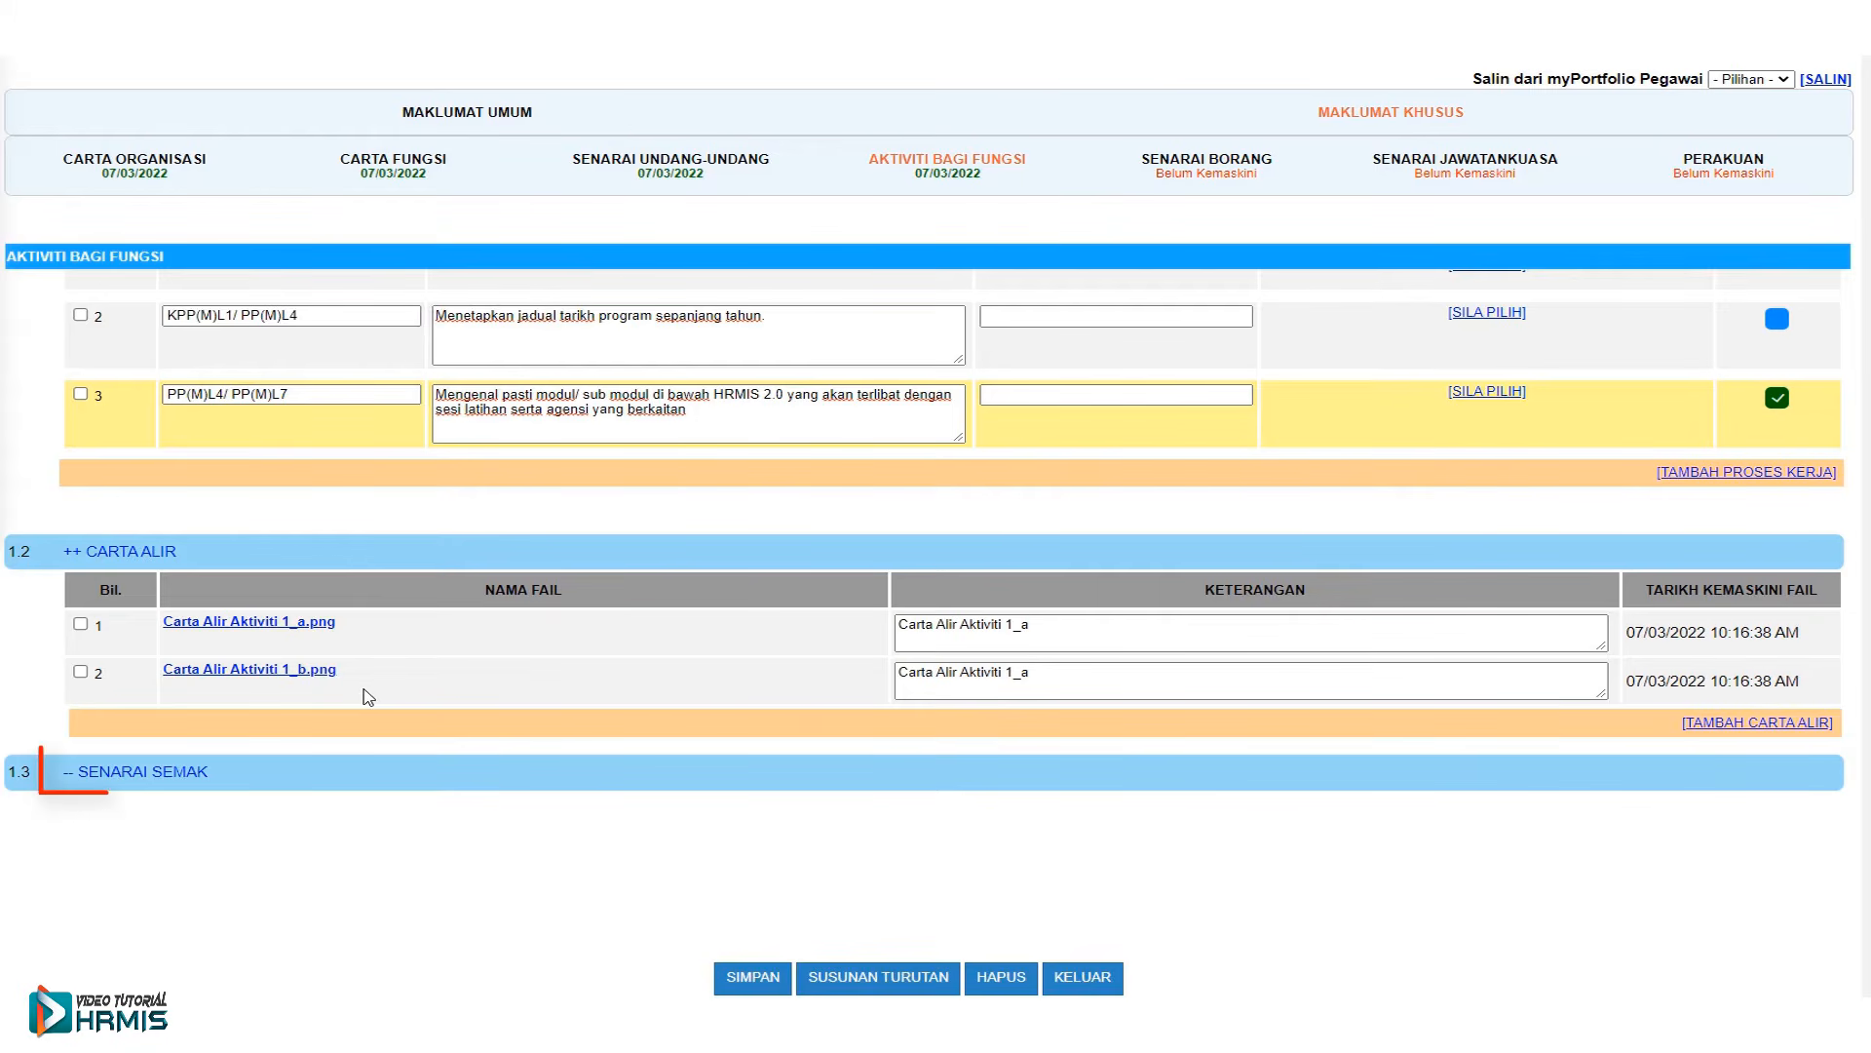
click(170, 777)
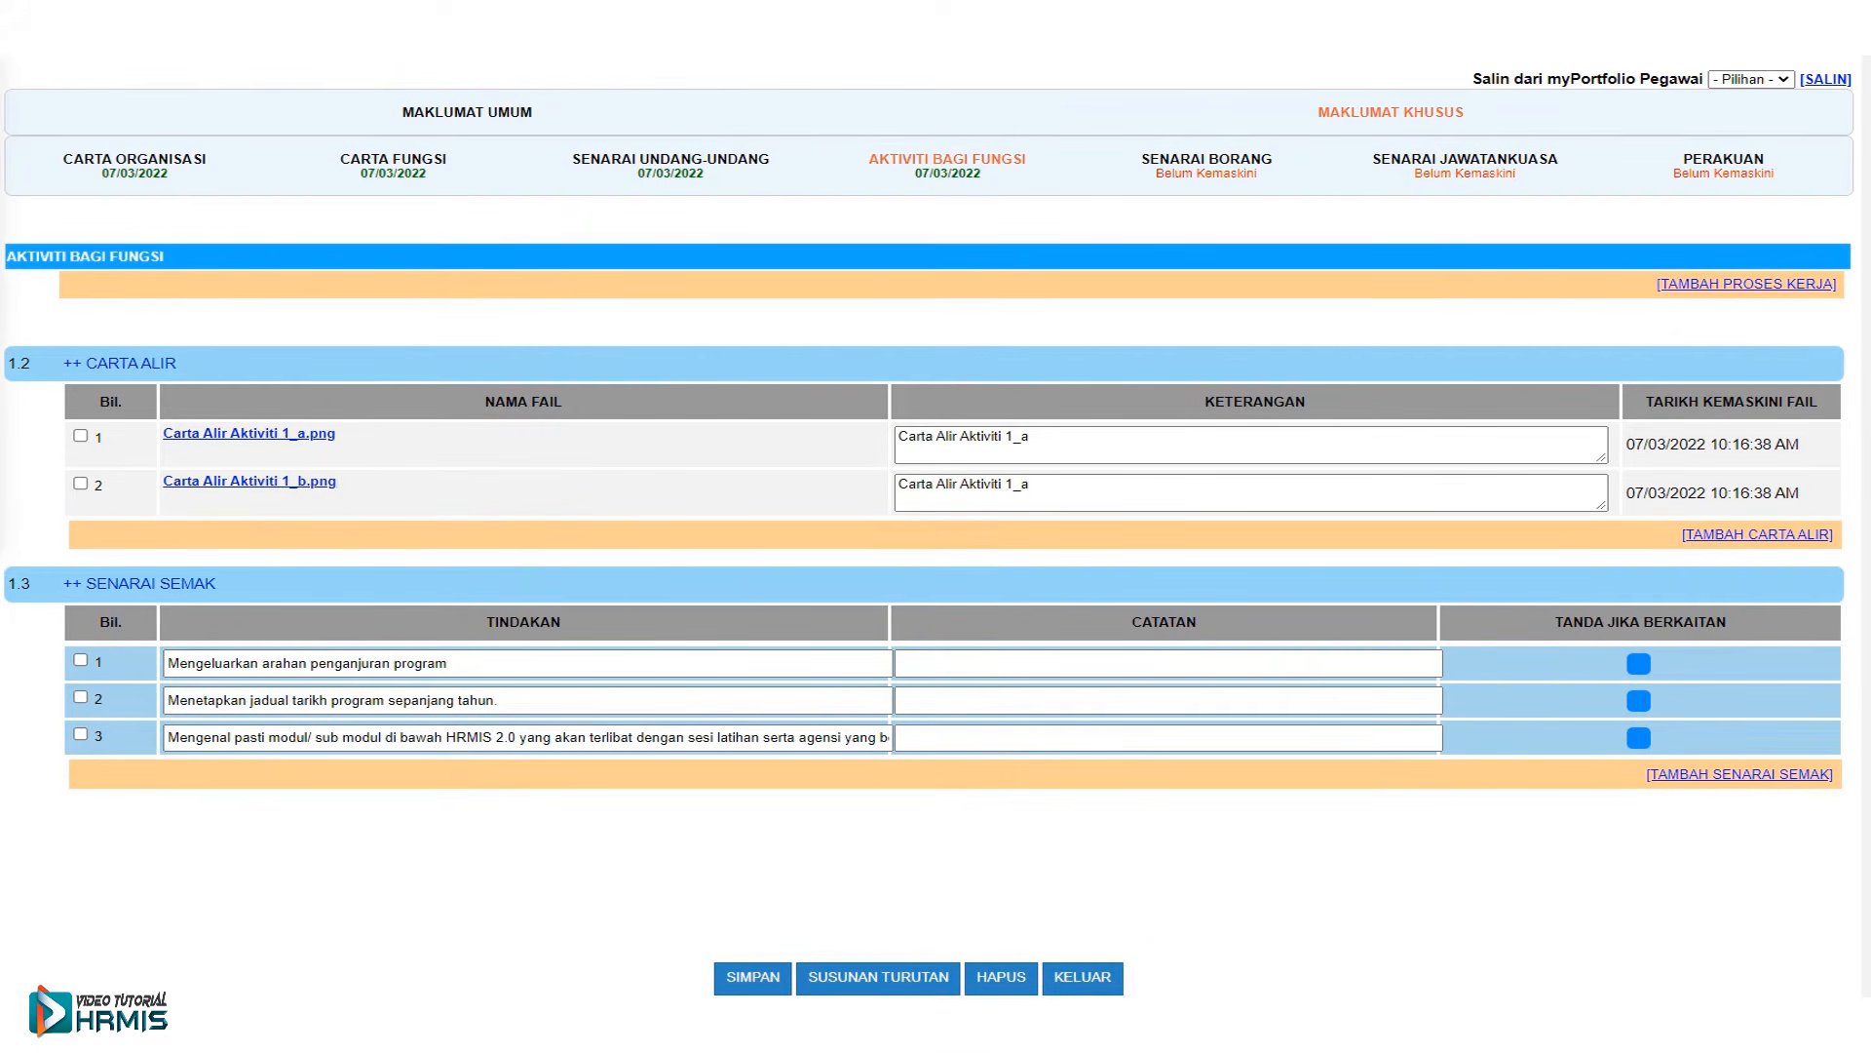
drag(462, 664, 153, 682)
text(Terima arahan untuk mengadakan  program)
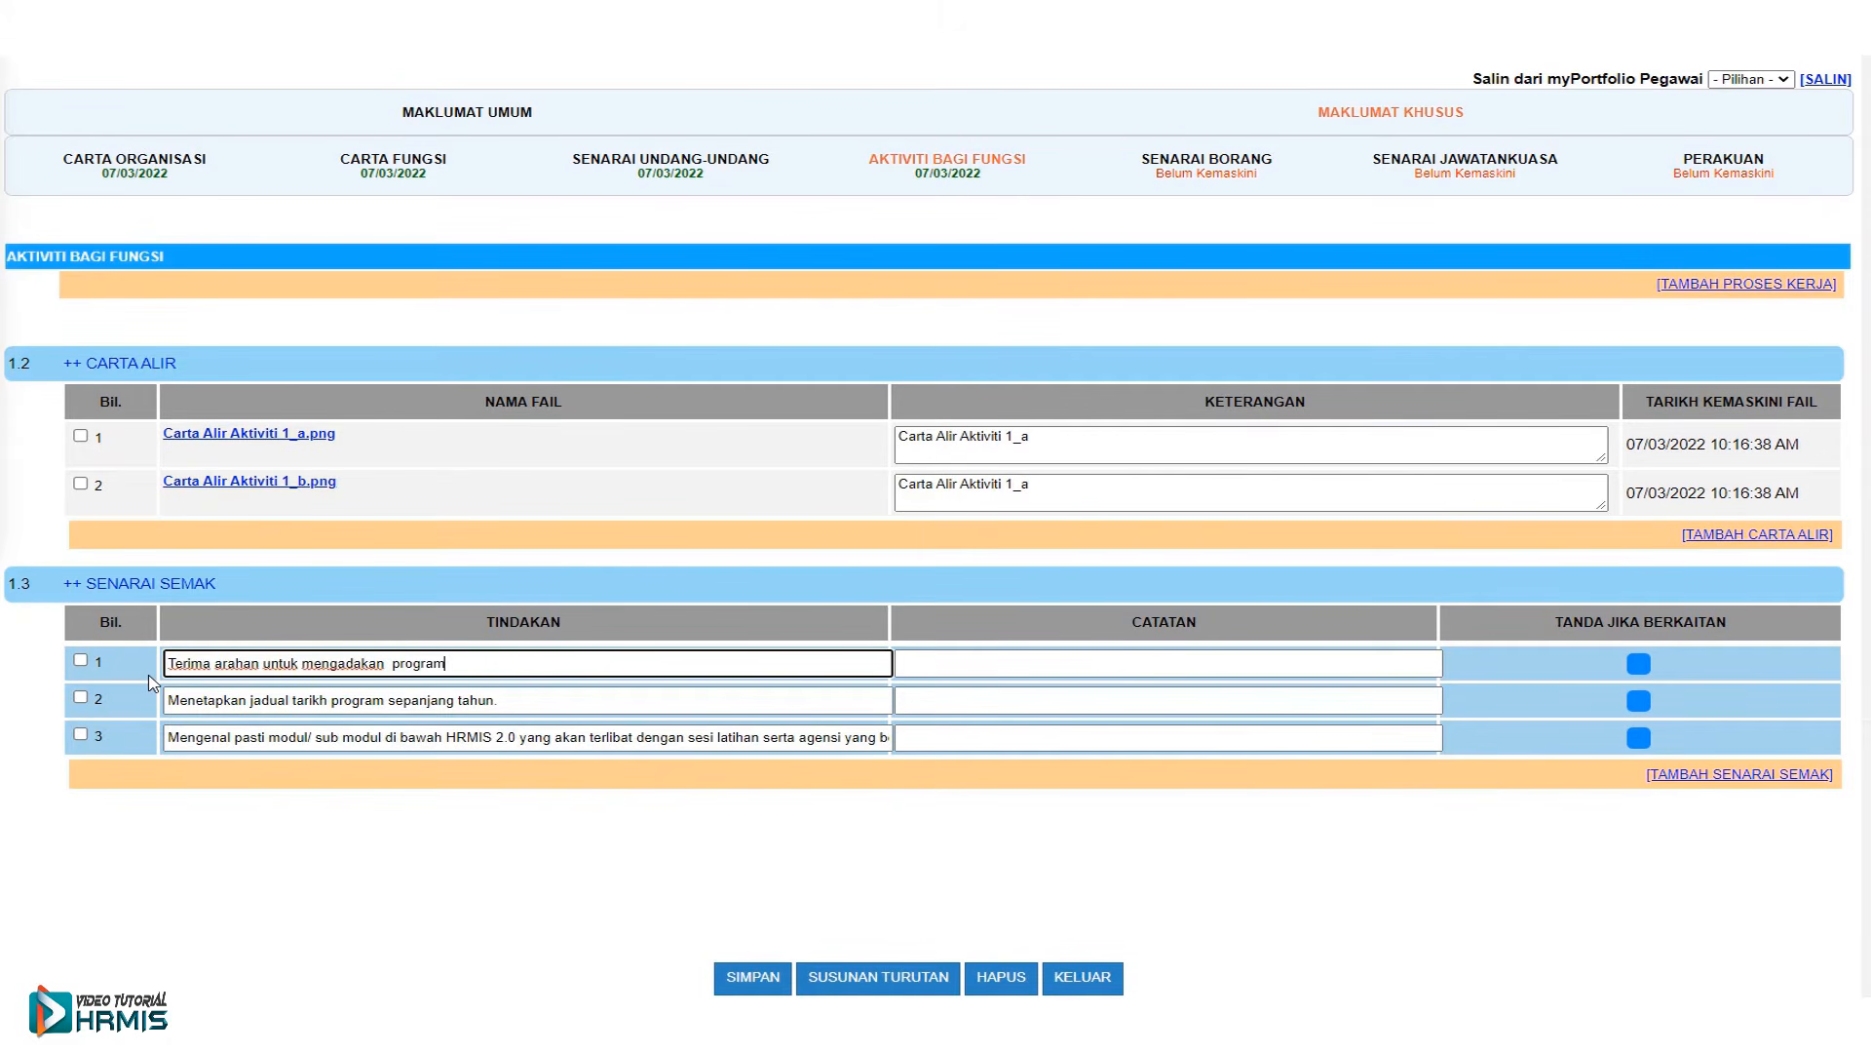
- Set action 2 to "Menyemak tarikh untuk penetapan tarikh program supaya tidak bertindih dengan program pengurusan perubahan" and re-enter action 3's "Mengenal pasti modul/ sub modul" text
drag(517, 702, 171, 701)
key(ctrl+v)
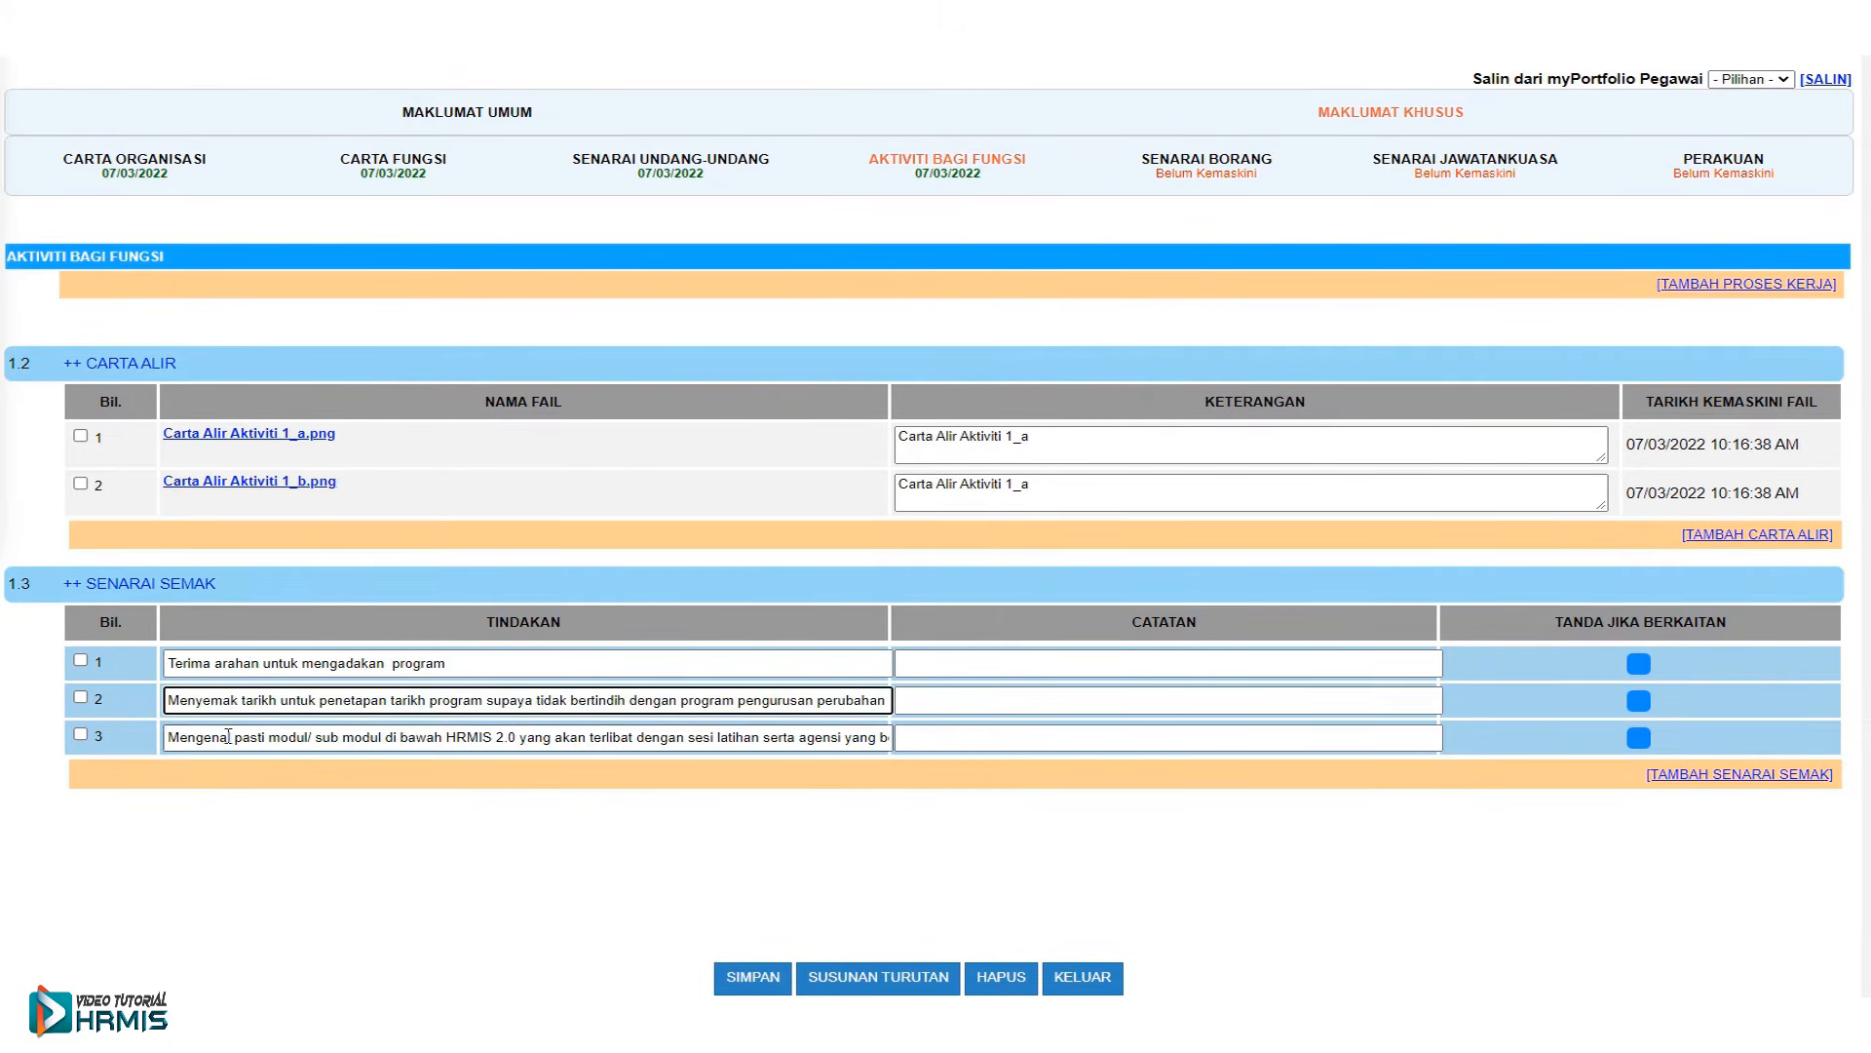
triple_click(228, 737)
text(Mengenal pasti modul/ sub modul di bawah HRMIS 2.0 yang akan terlibat dengan sesi latihan serta agensi yang berkaitan)
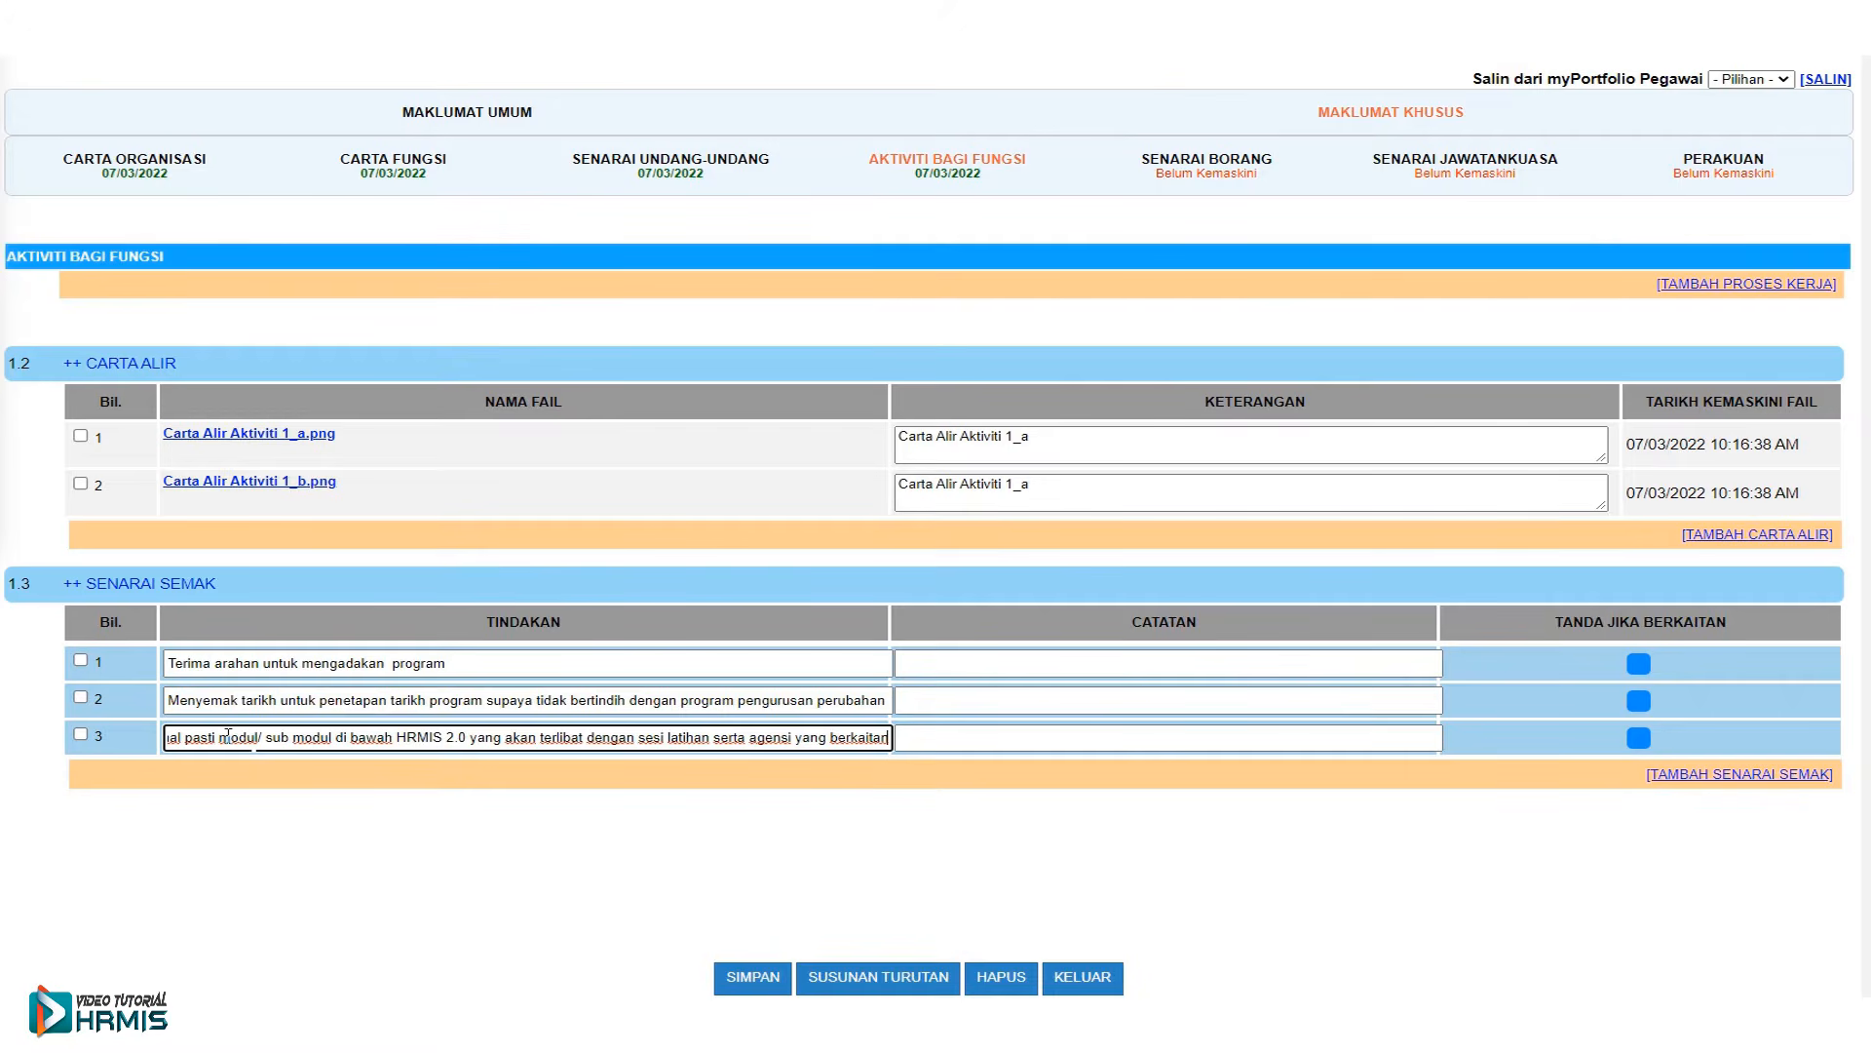
key(Home)
- Mark checklist action 3 as related and save the Senarai Semak entries, confirming the save
click(1639, 739)
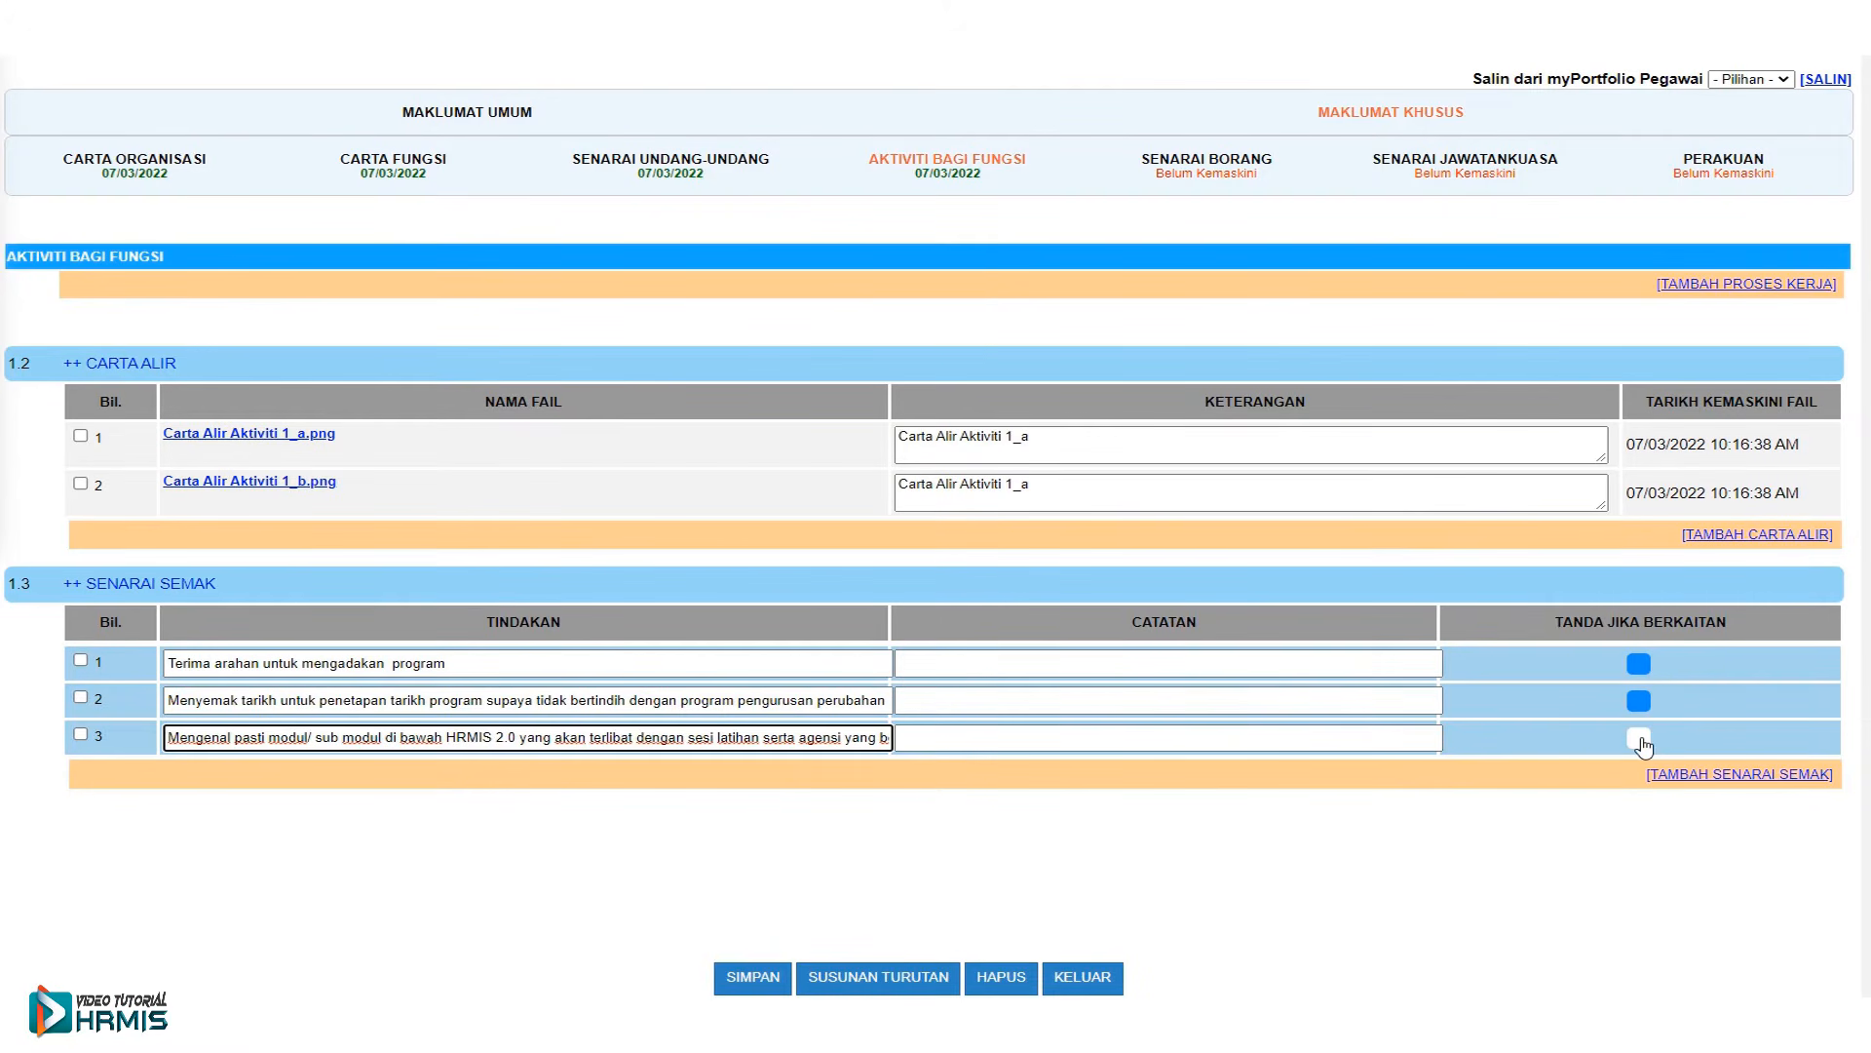
click(1639, 741)
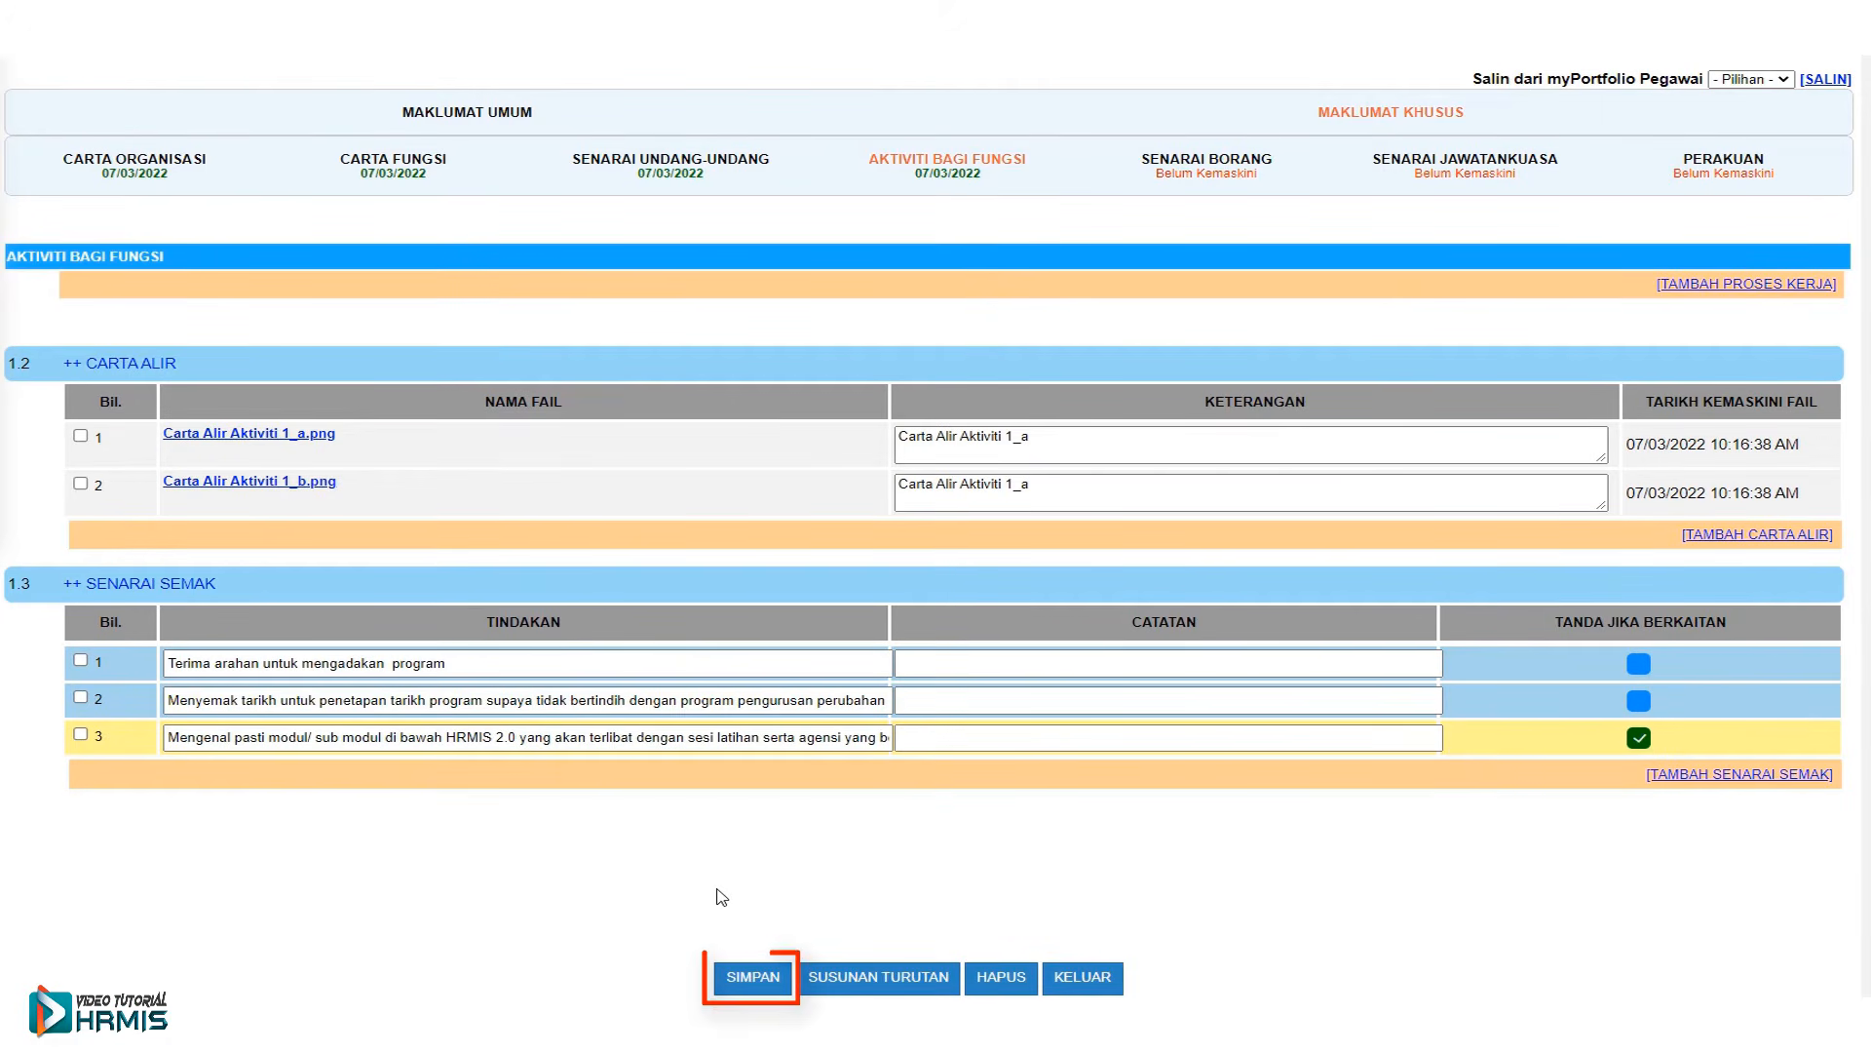
click(740, 981)
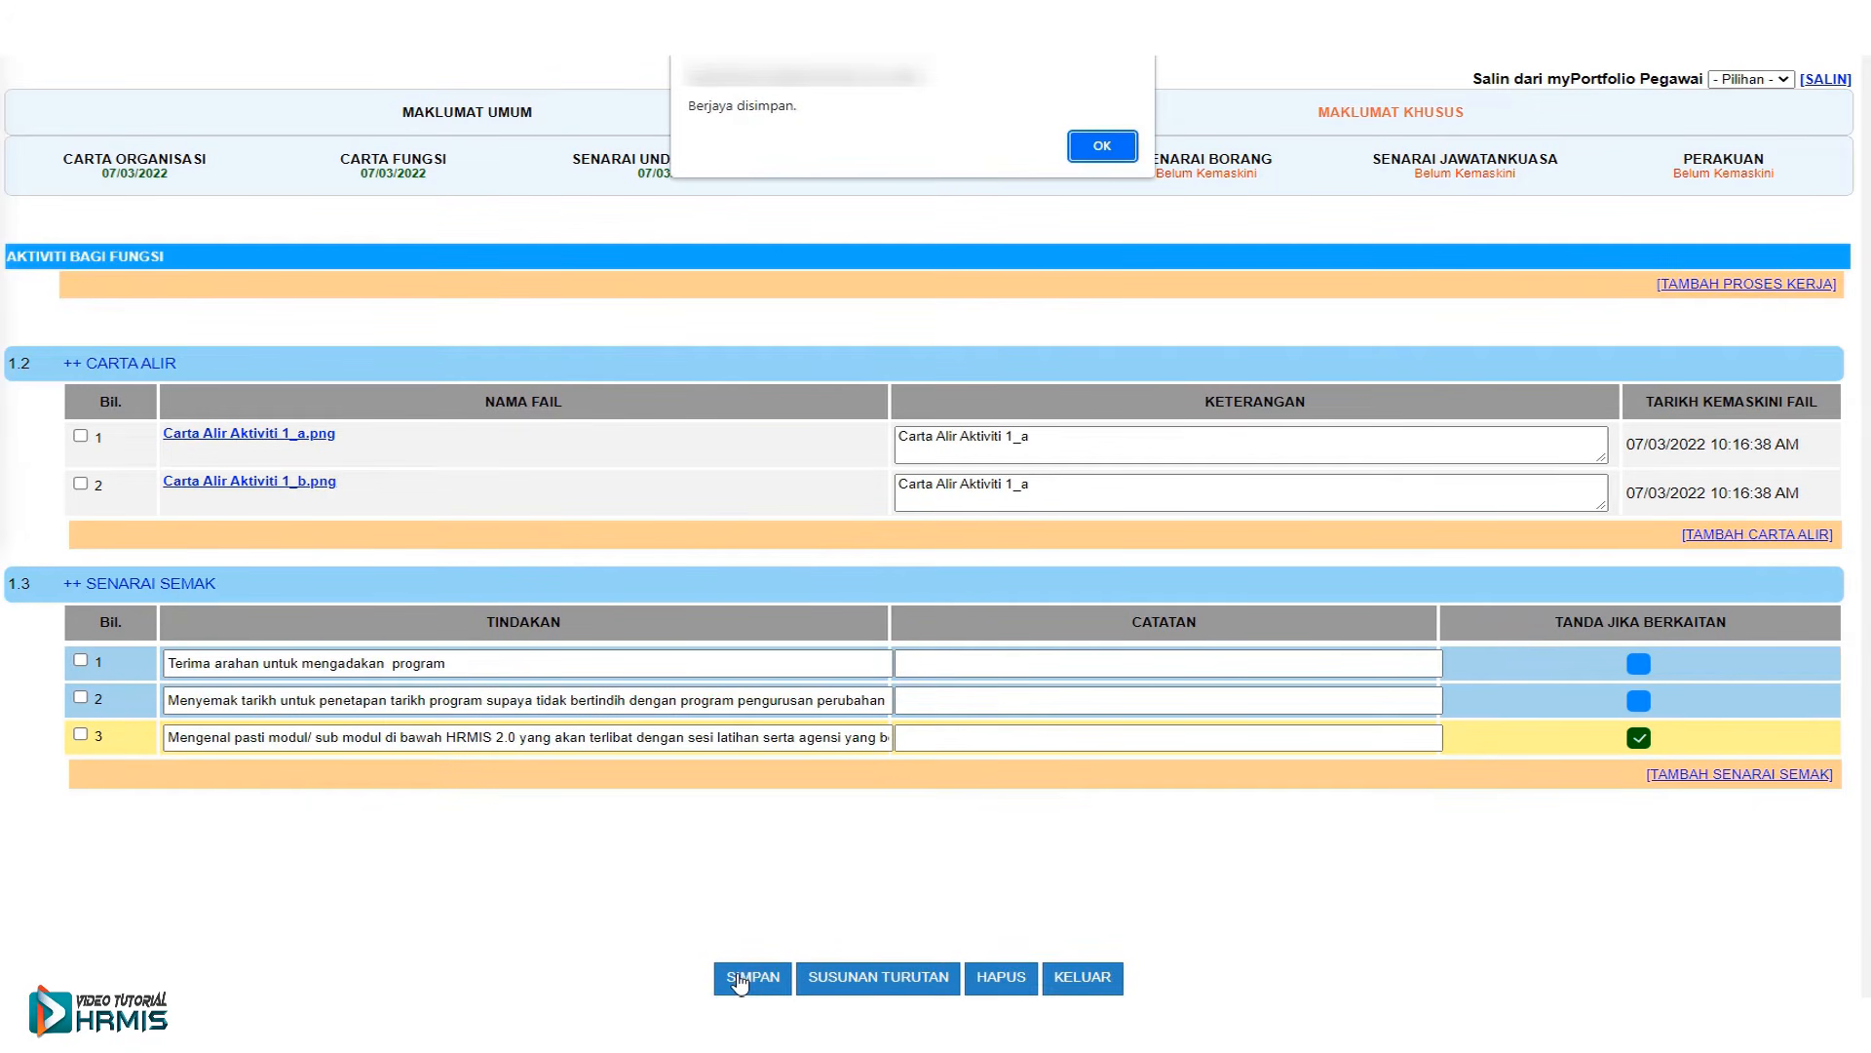
click(1099, 147)
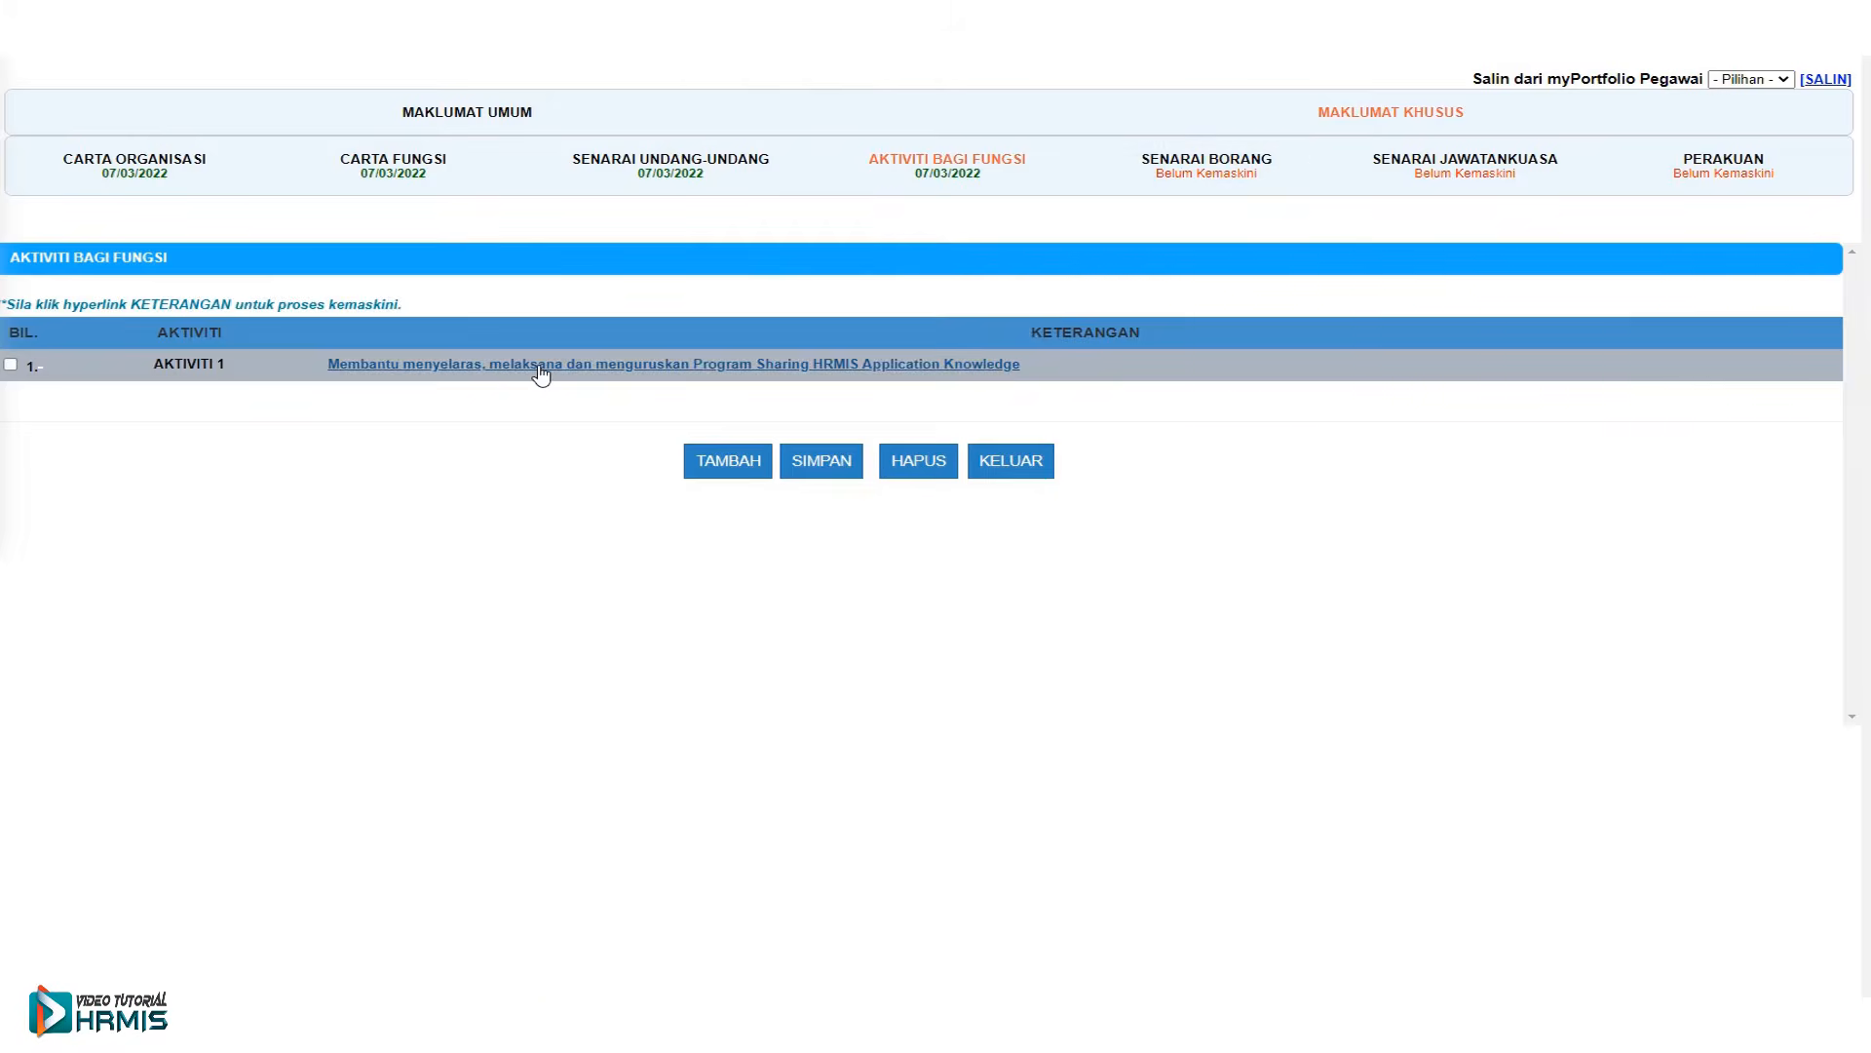
scroll(785, 355, down, 4)
scroll(784, 355, down, 3)
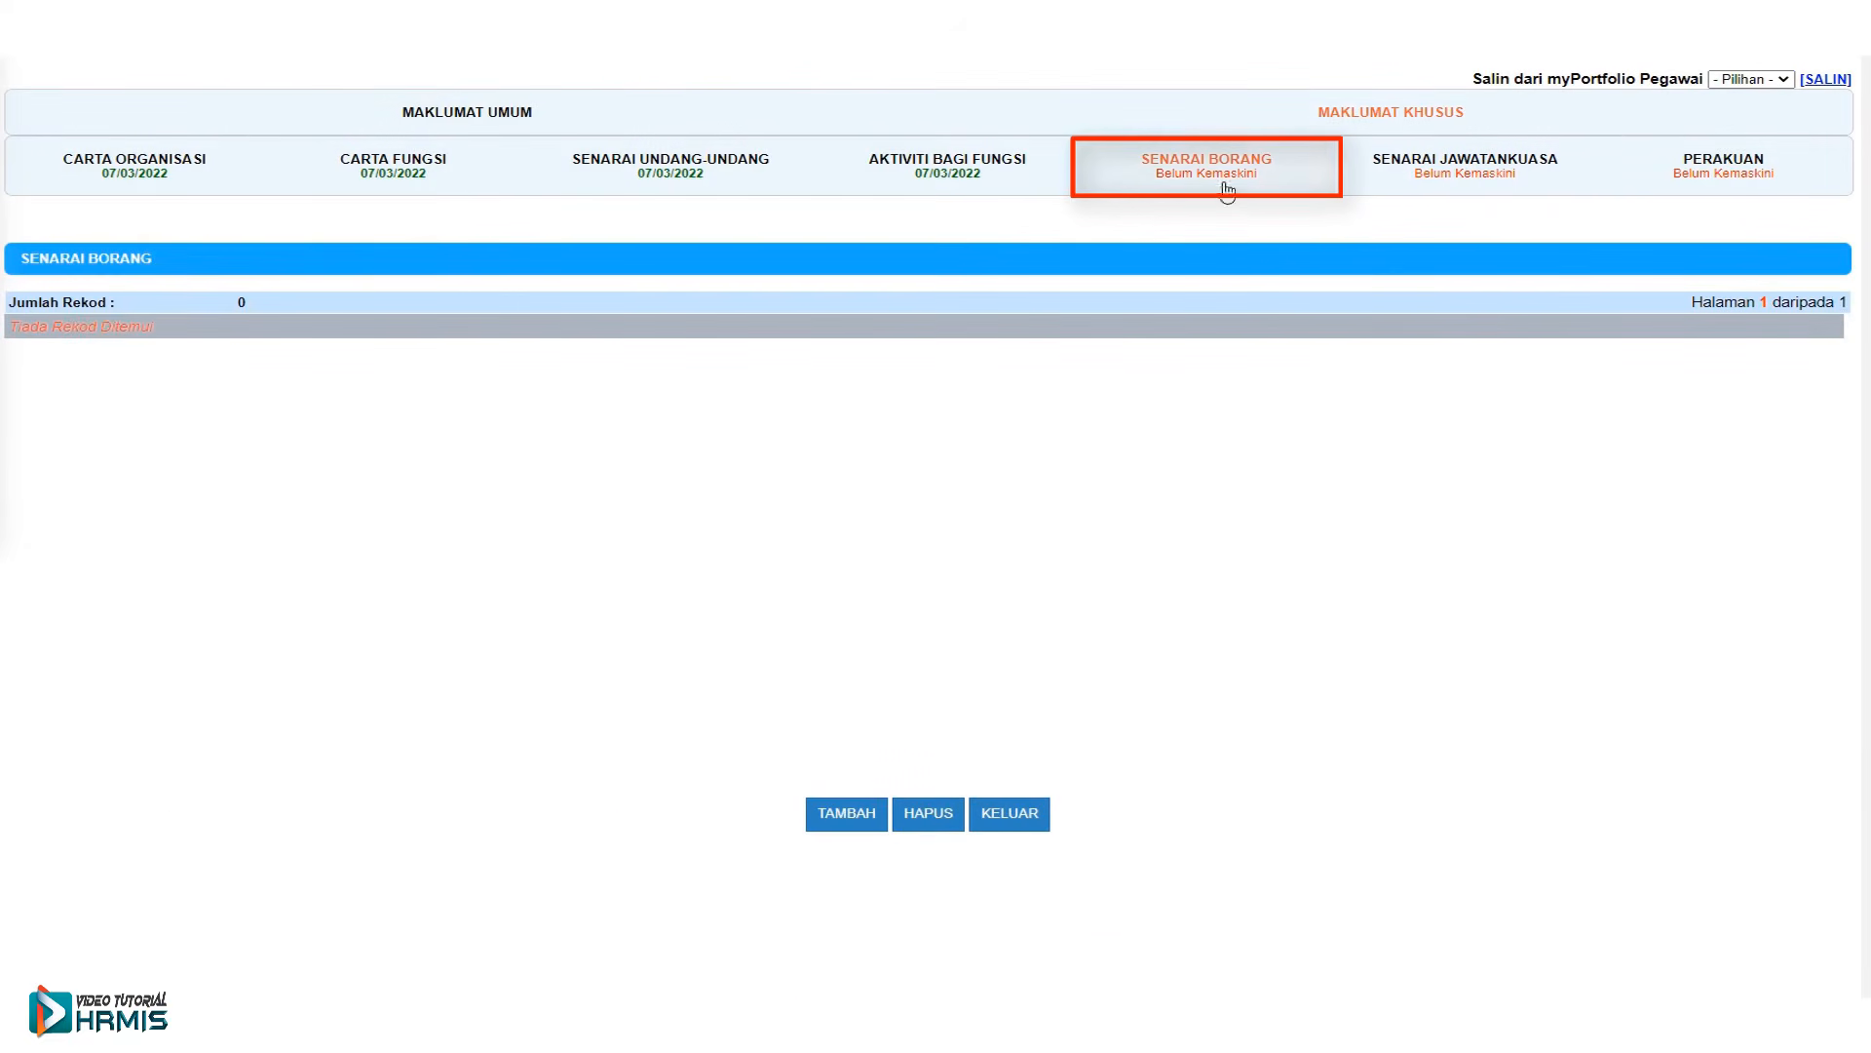
- Add BORANG PENILAIAN PROGRAM BAGI PENGGUNA HRMIS and BORANG PENILAIAN PROGRAM BAGI PENTADBIR HRMIS to Senarai Borang and save, confirming the save
click(844, 819)
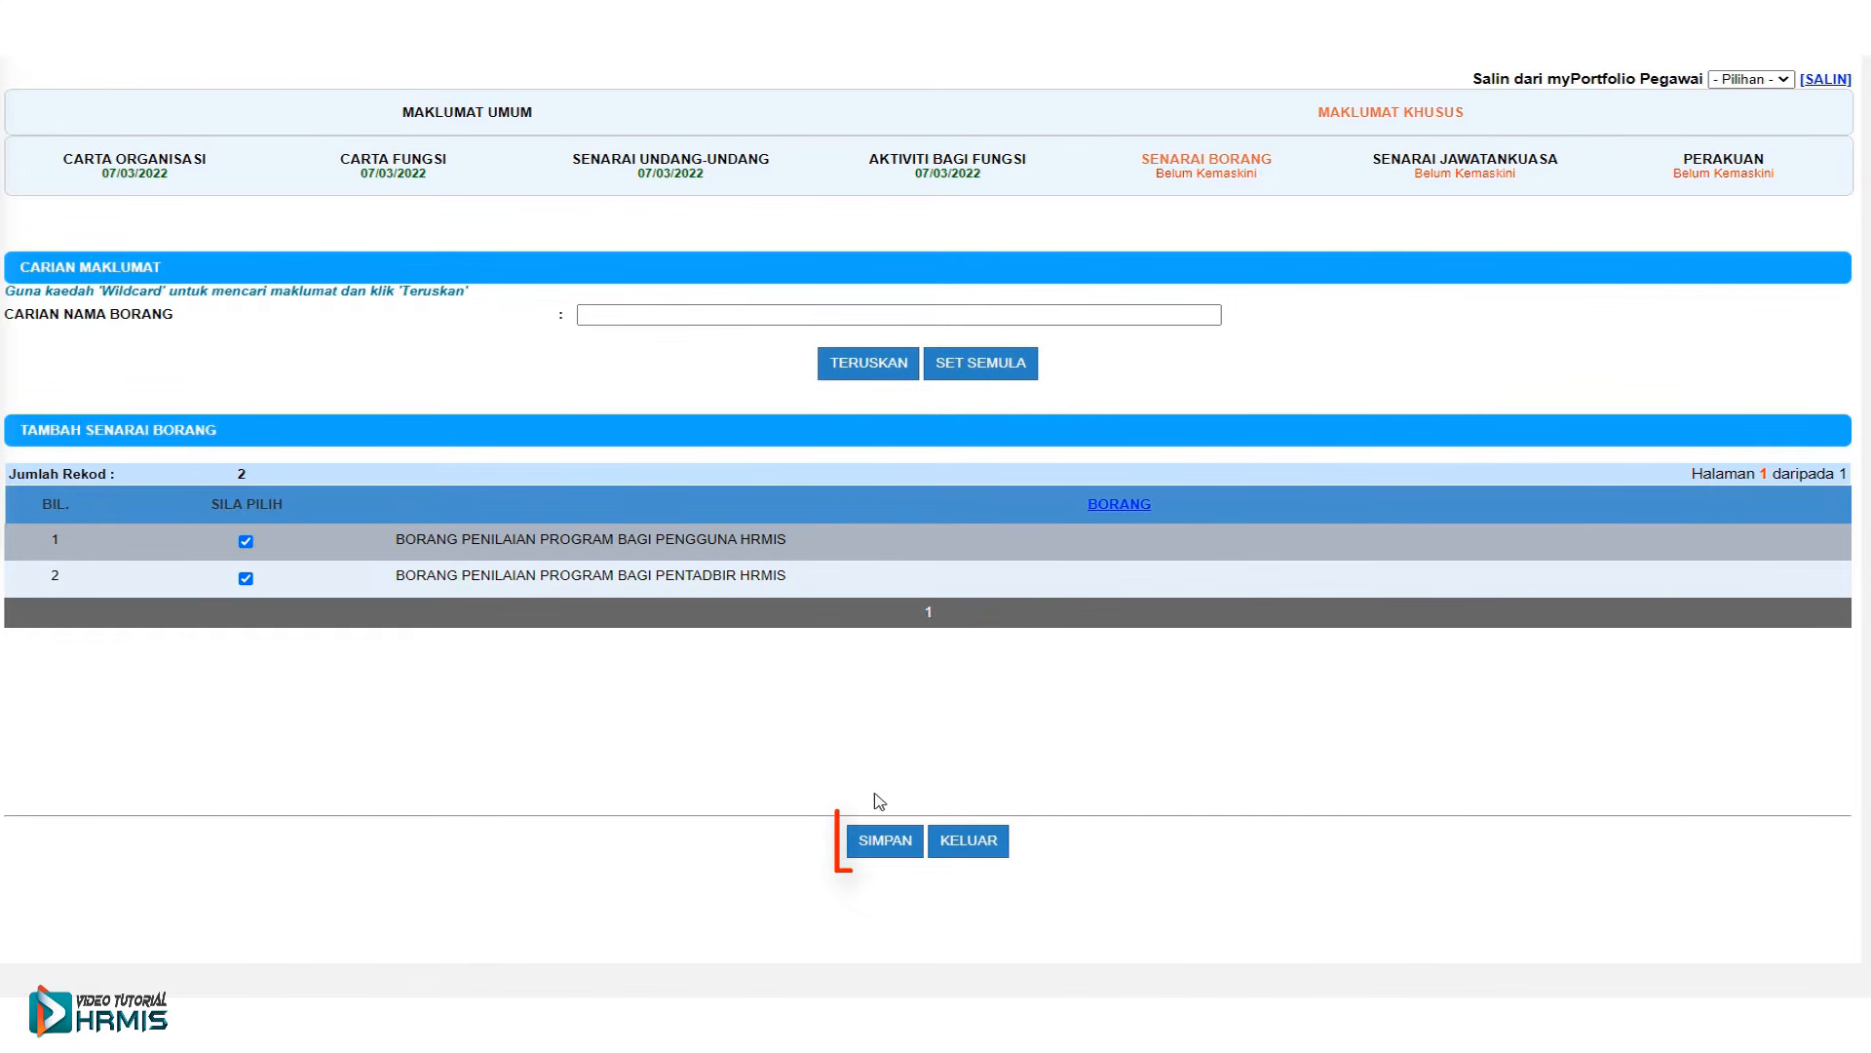
click(870, 846)
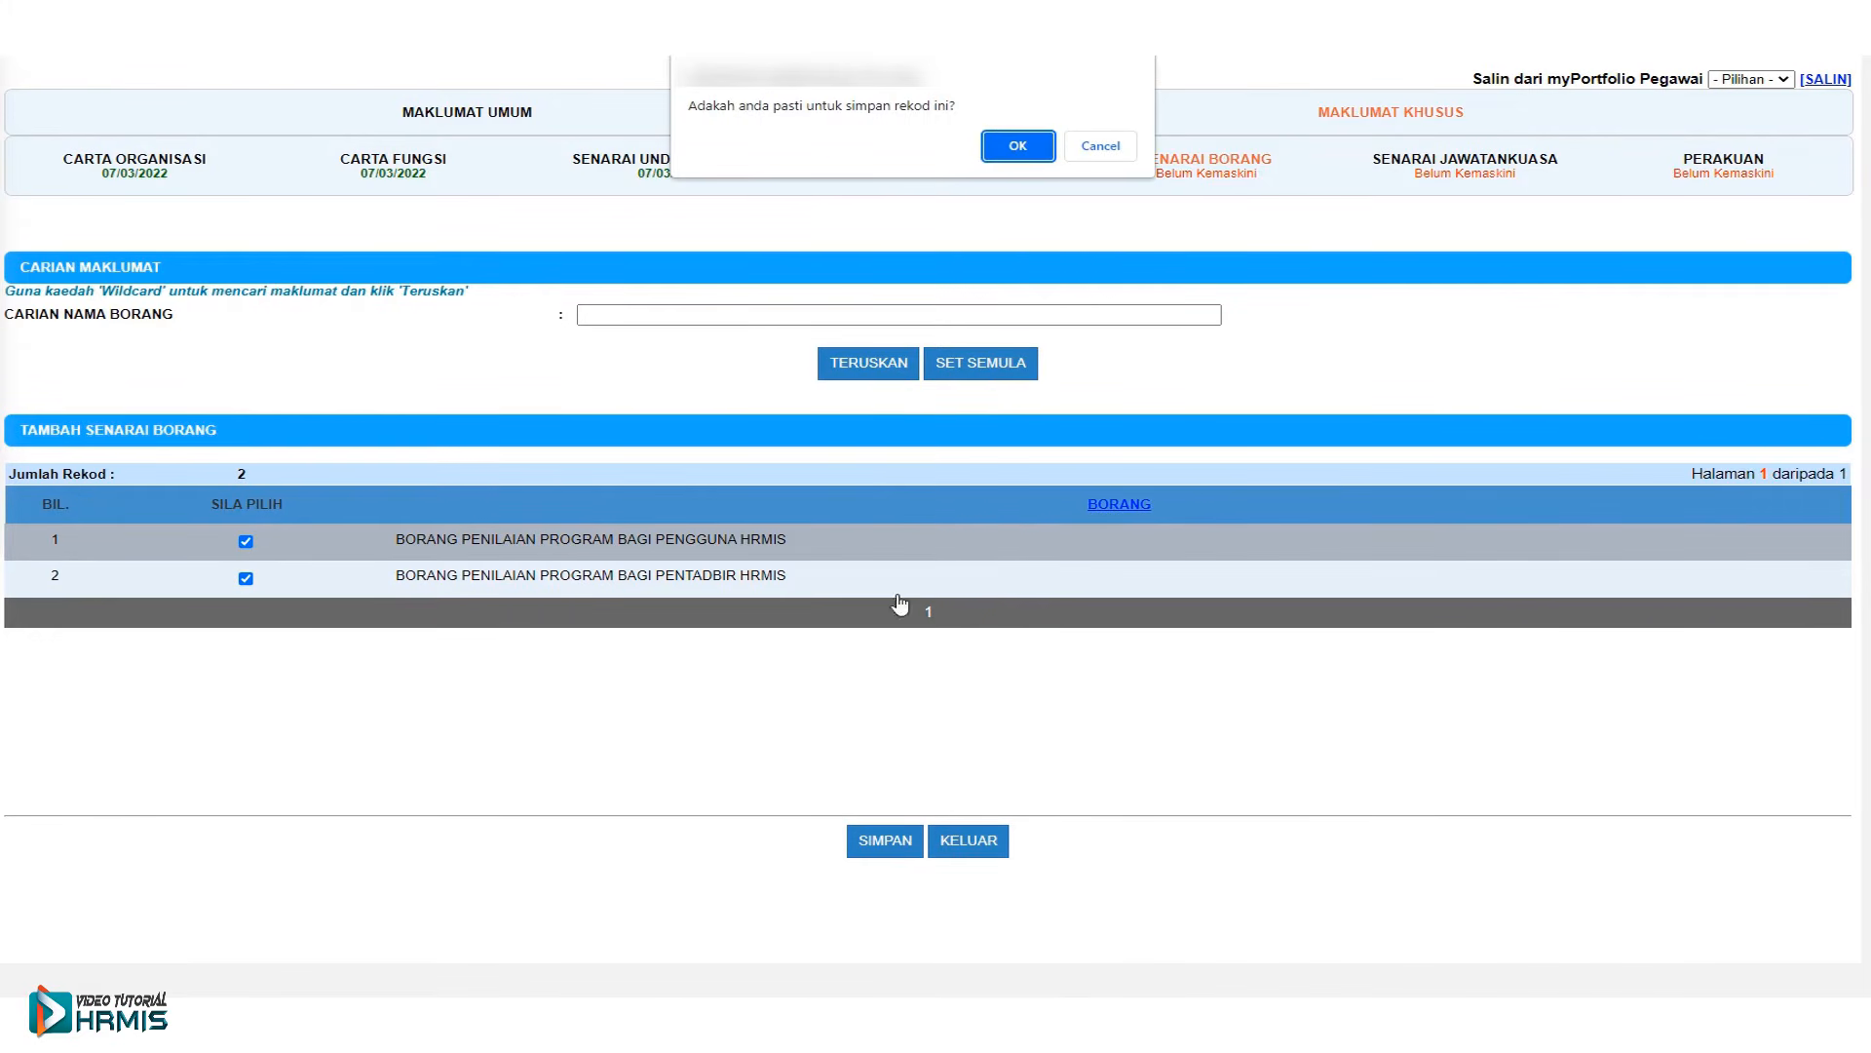
click(1016, 147)
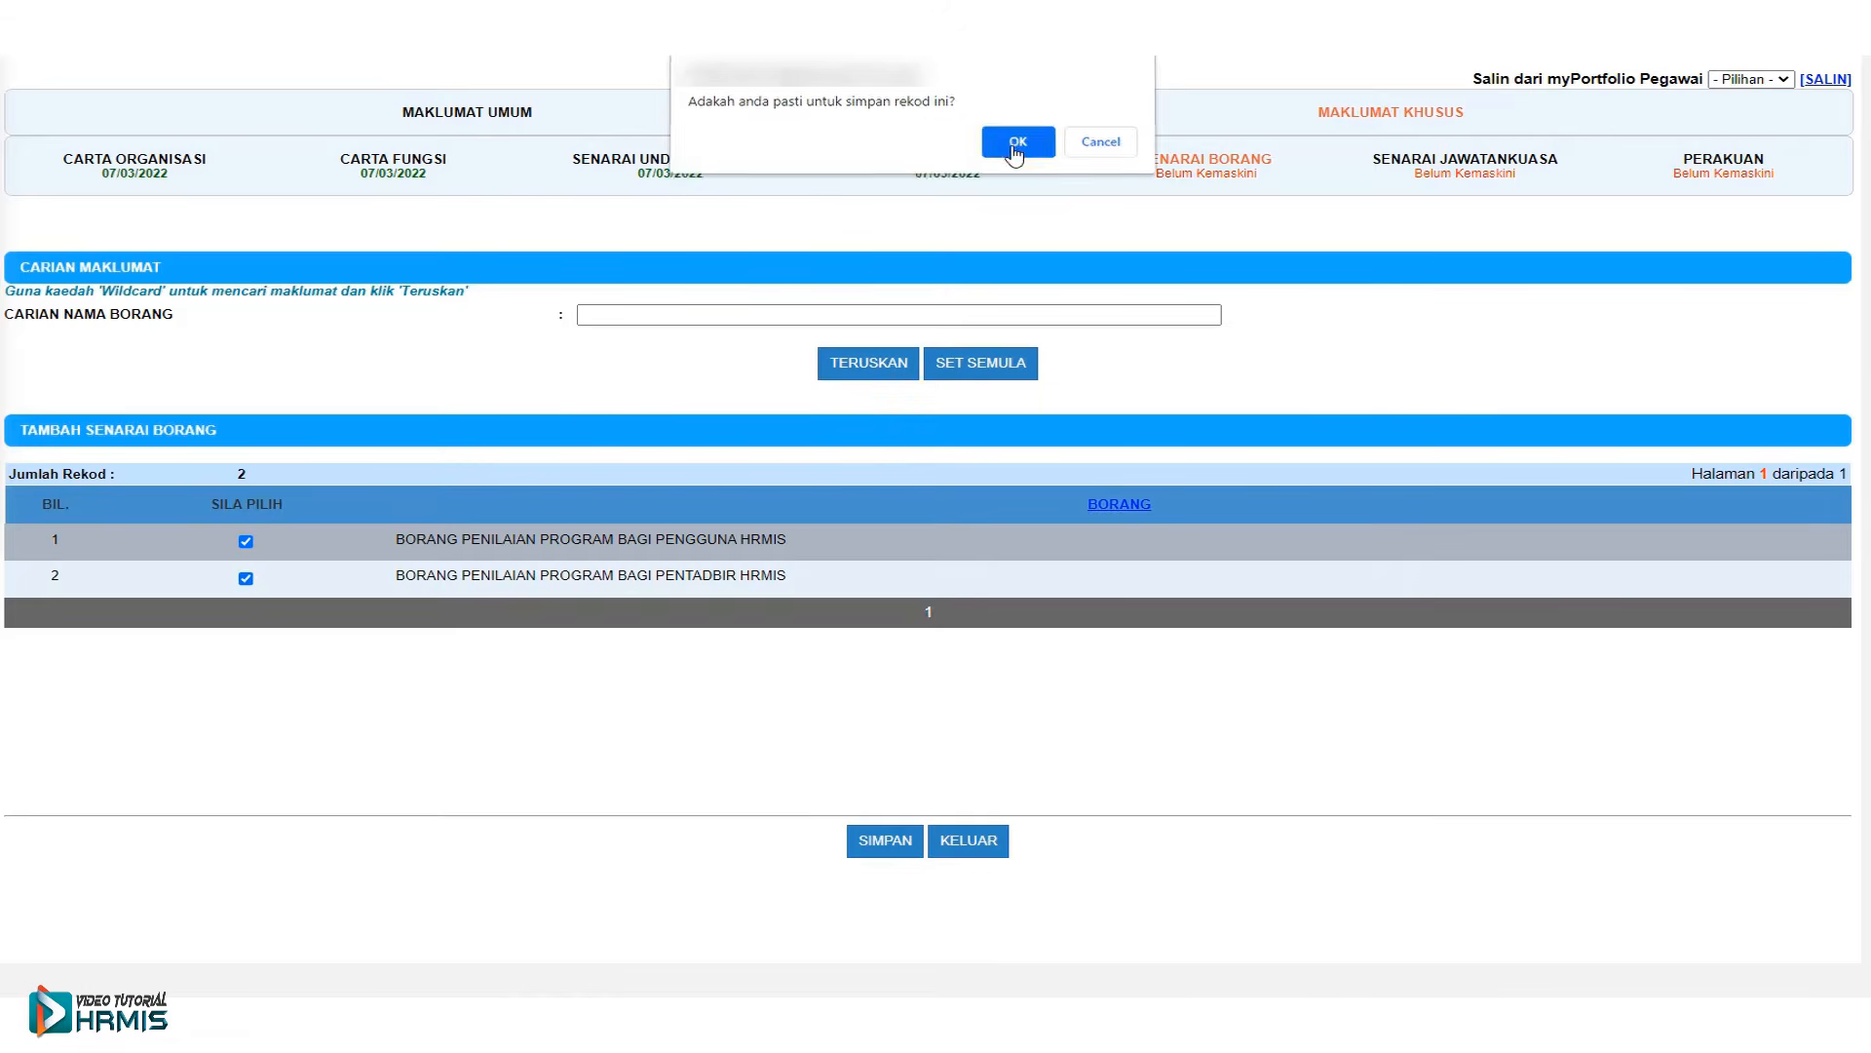
click(1095, 148)
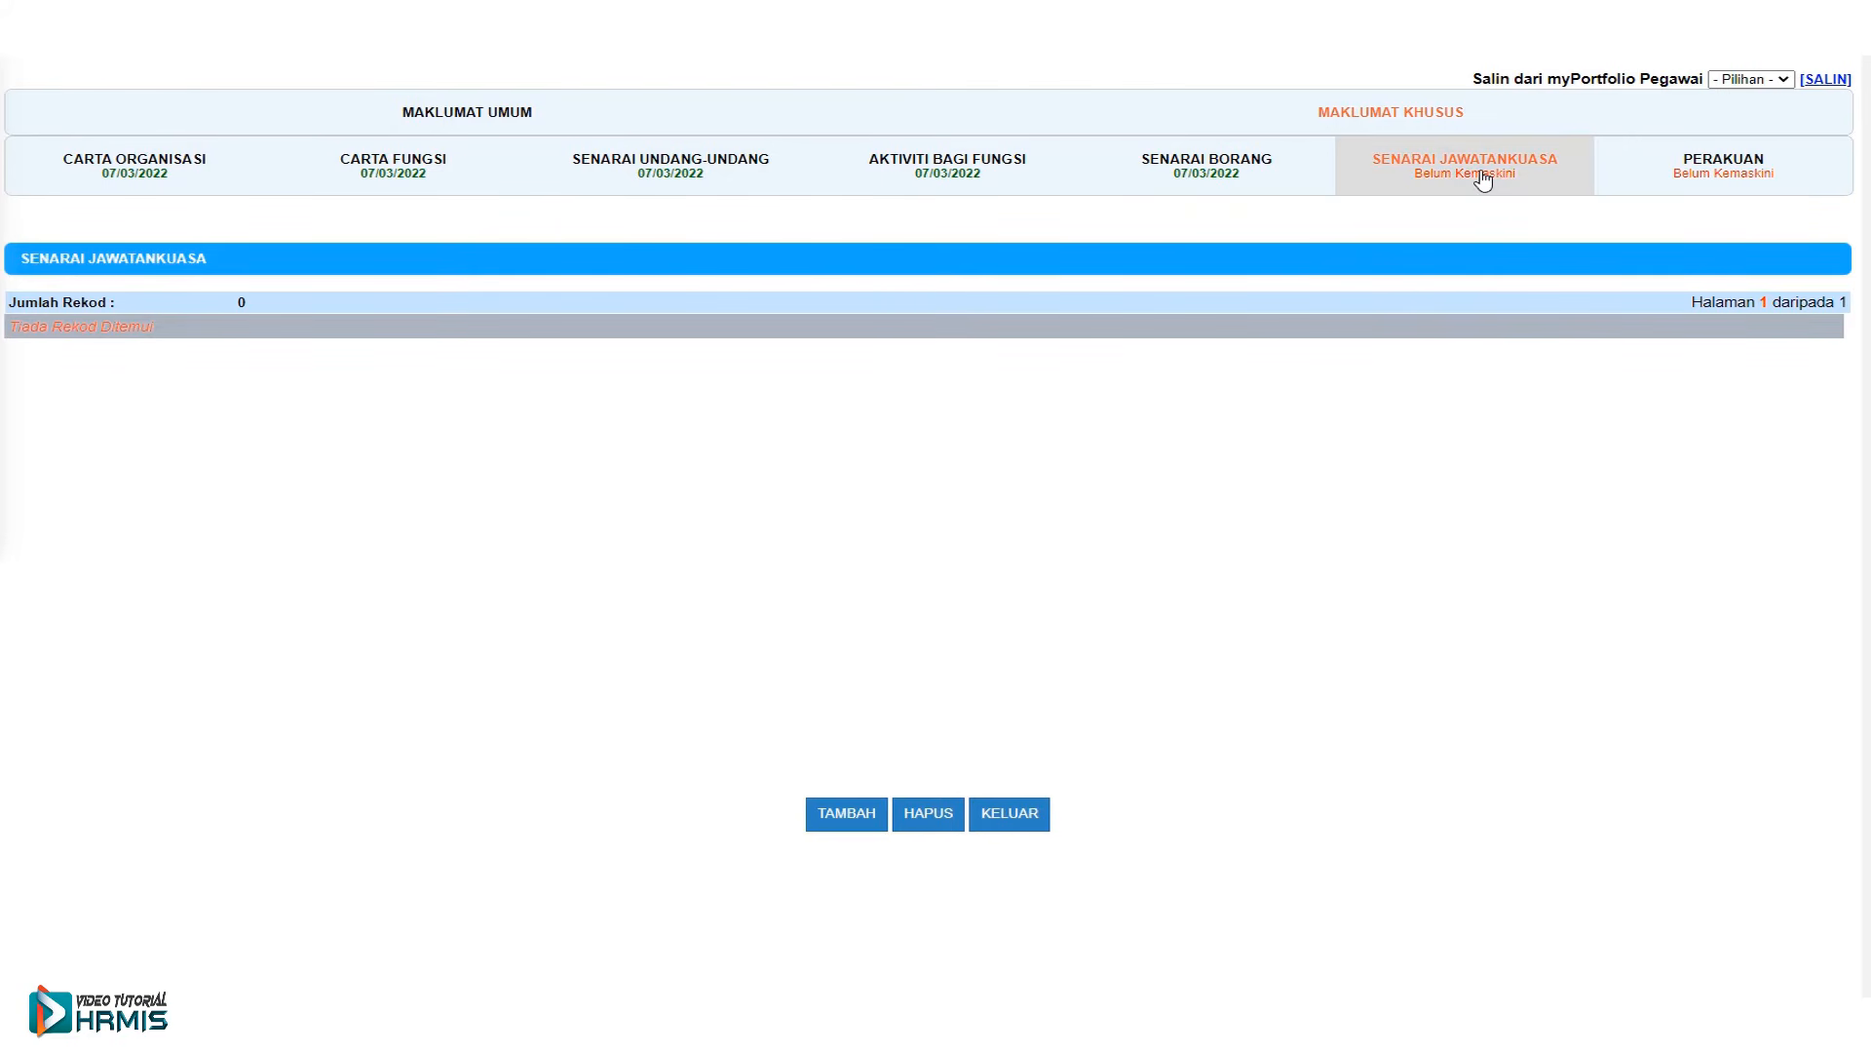
- Add MESYUARAT JAWATANKUASA PEMANDU HRMIS to Senarai Jawatankuasa with the role Ahli and save the record, confirming the save
click(848, 816)
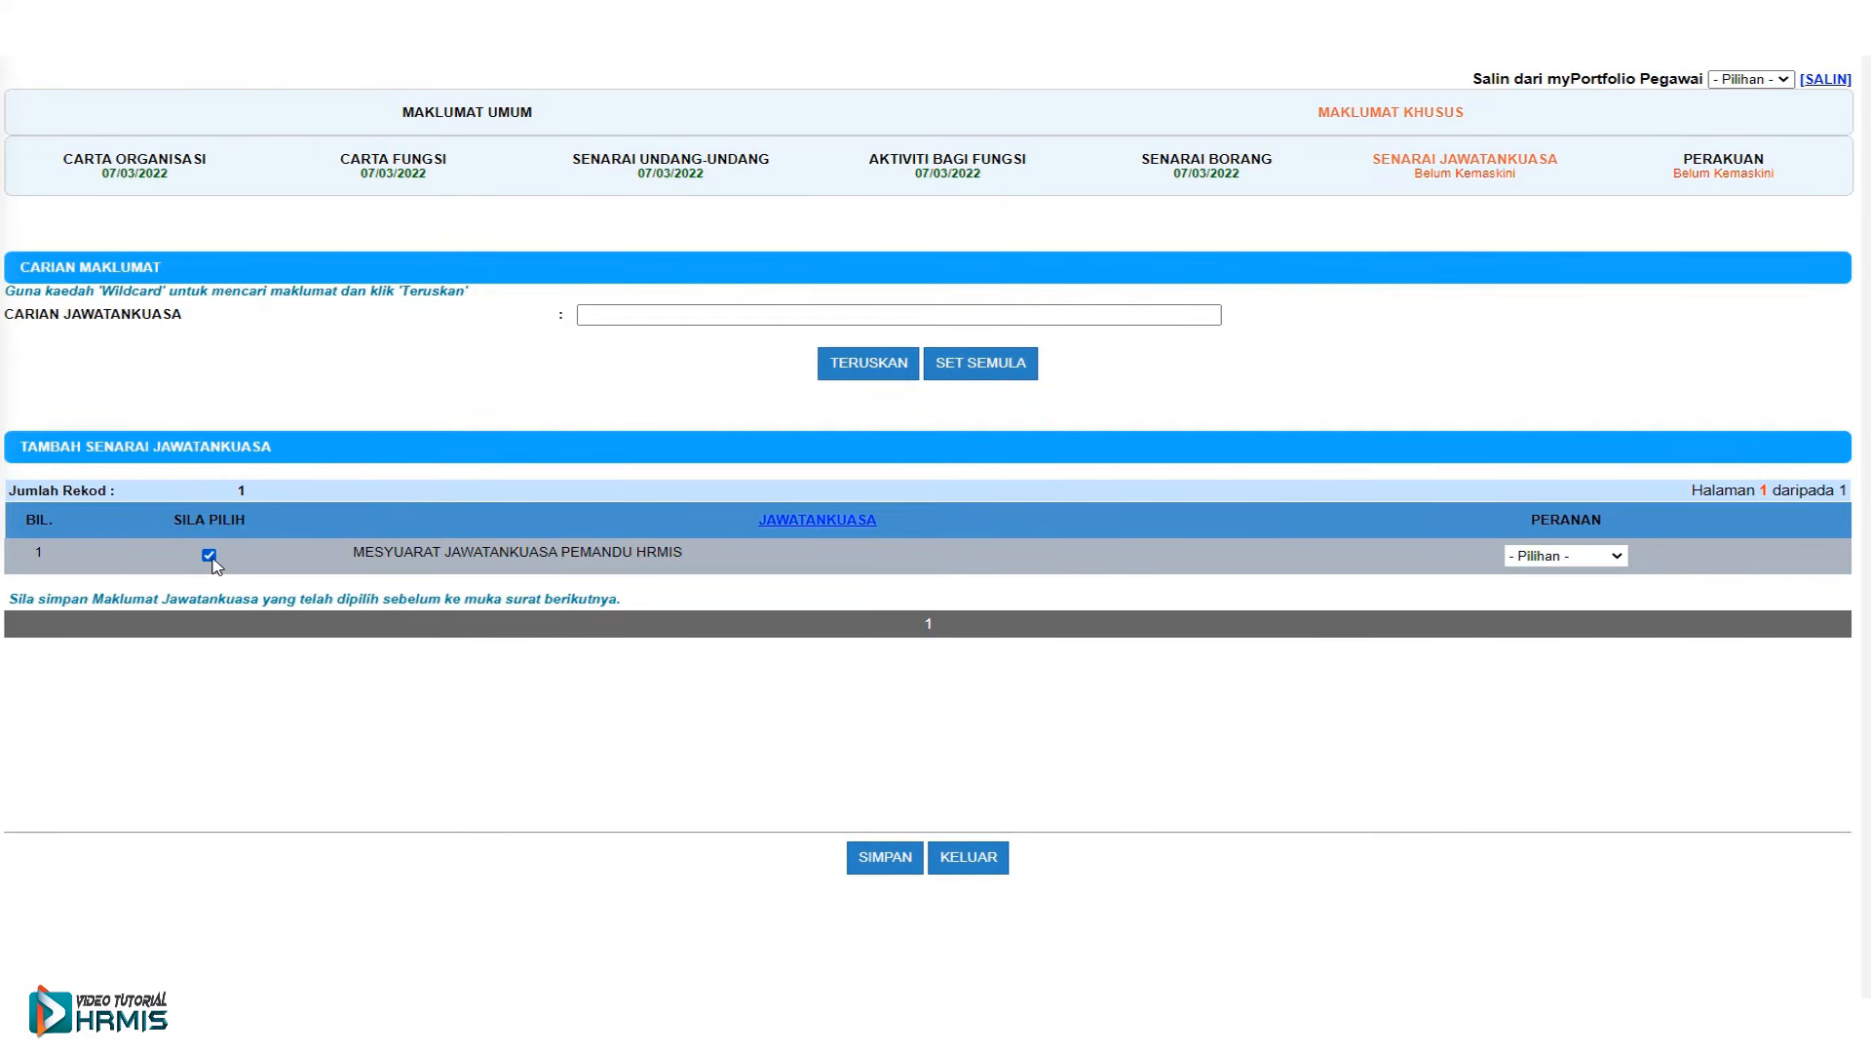
click(1618, 558)
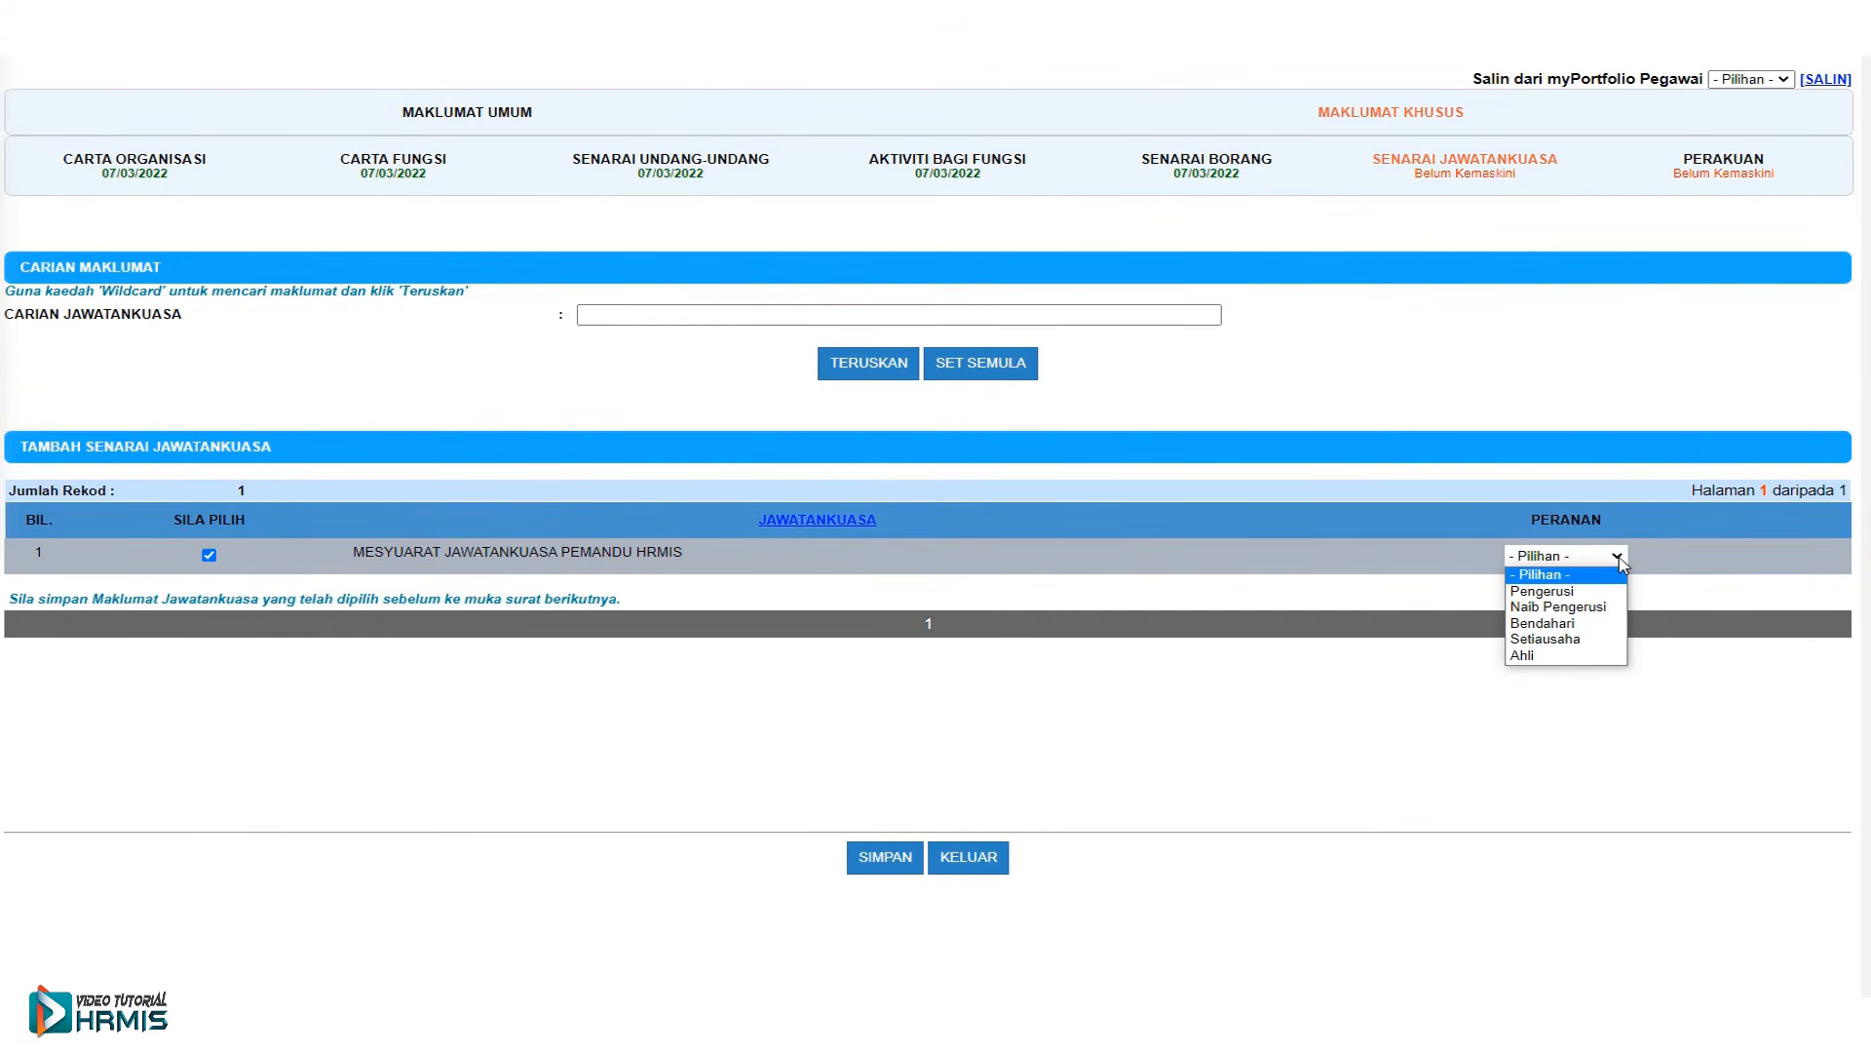
click(1543, 656)
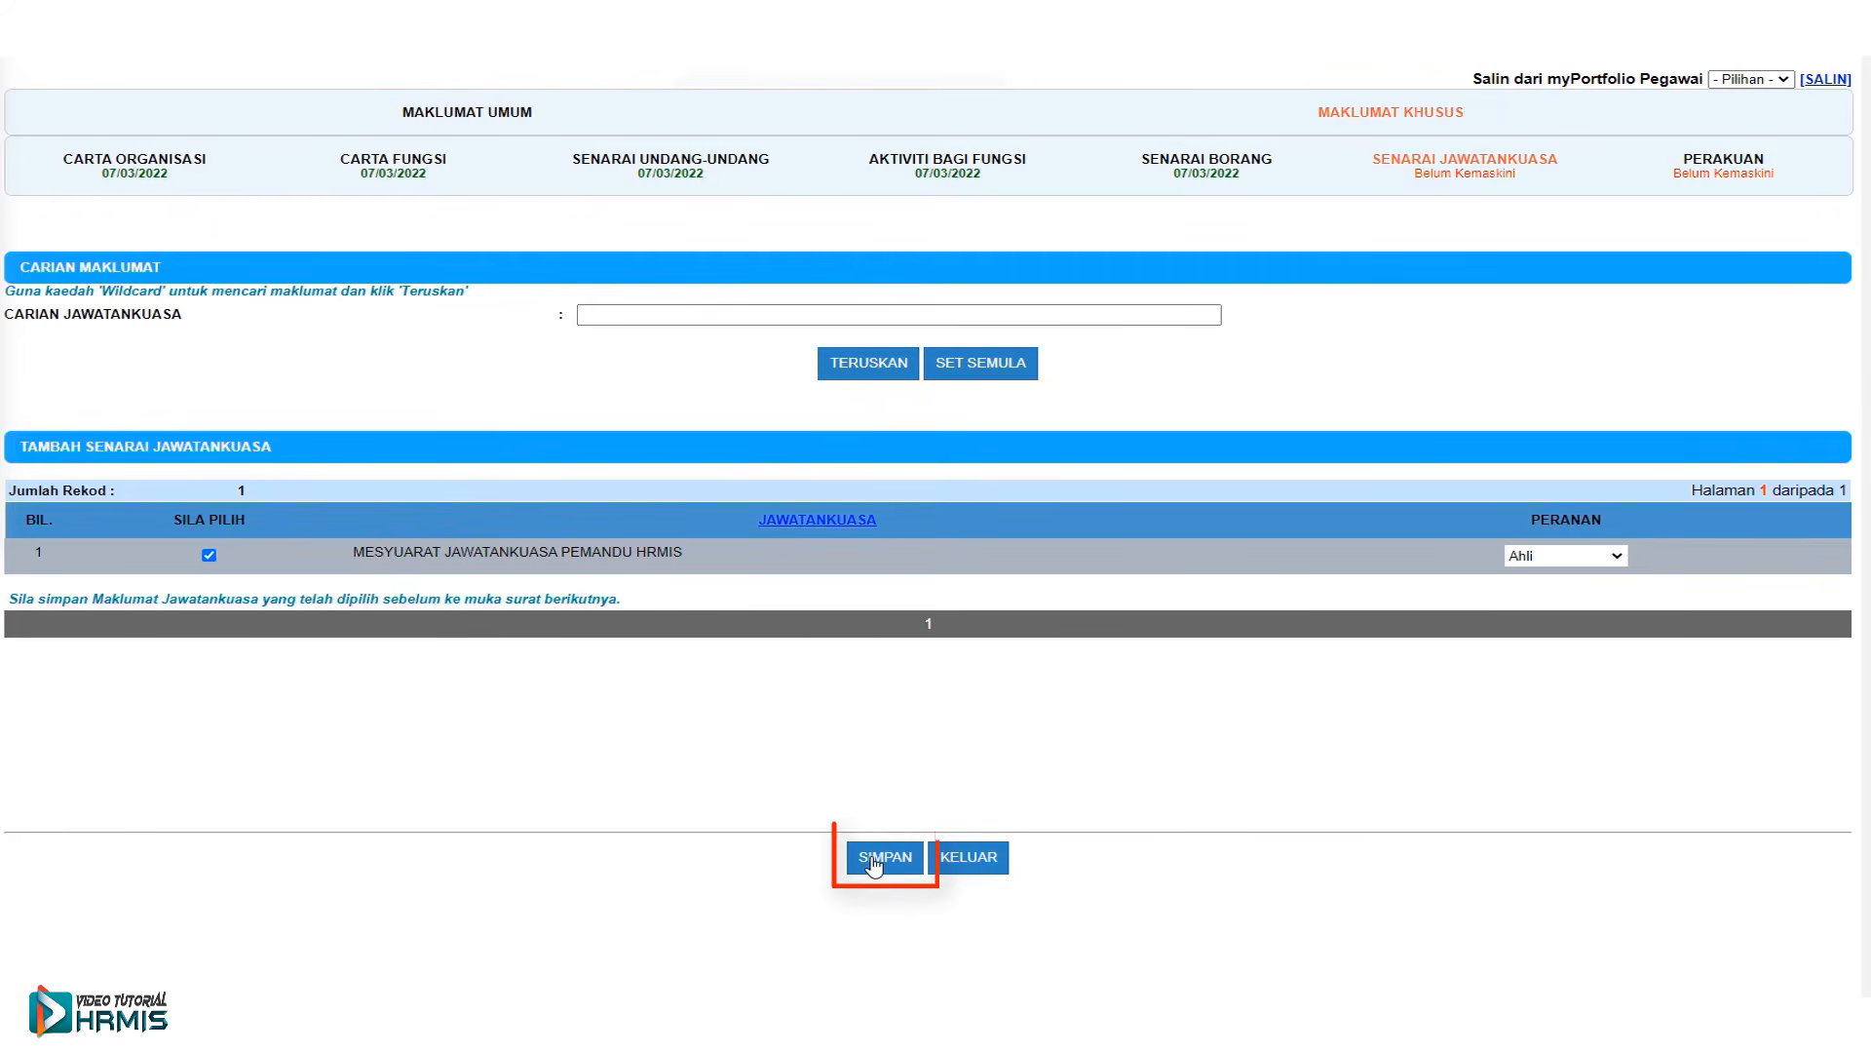
click(874, 862)
click(1014, 151)
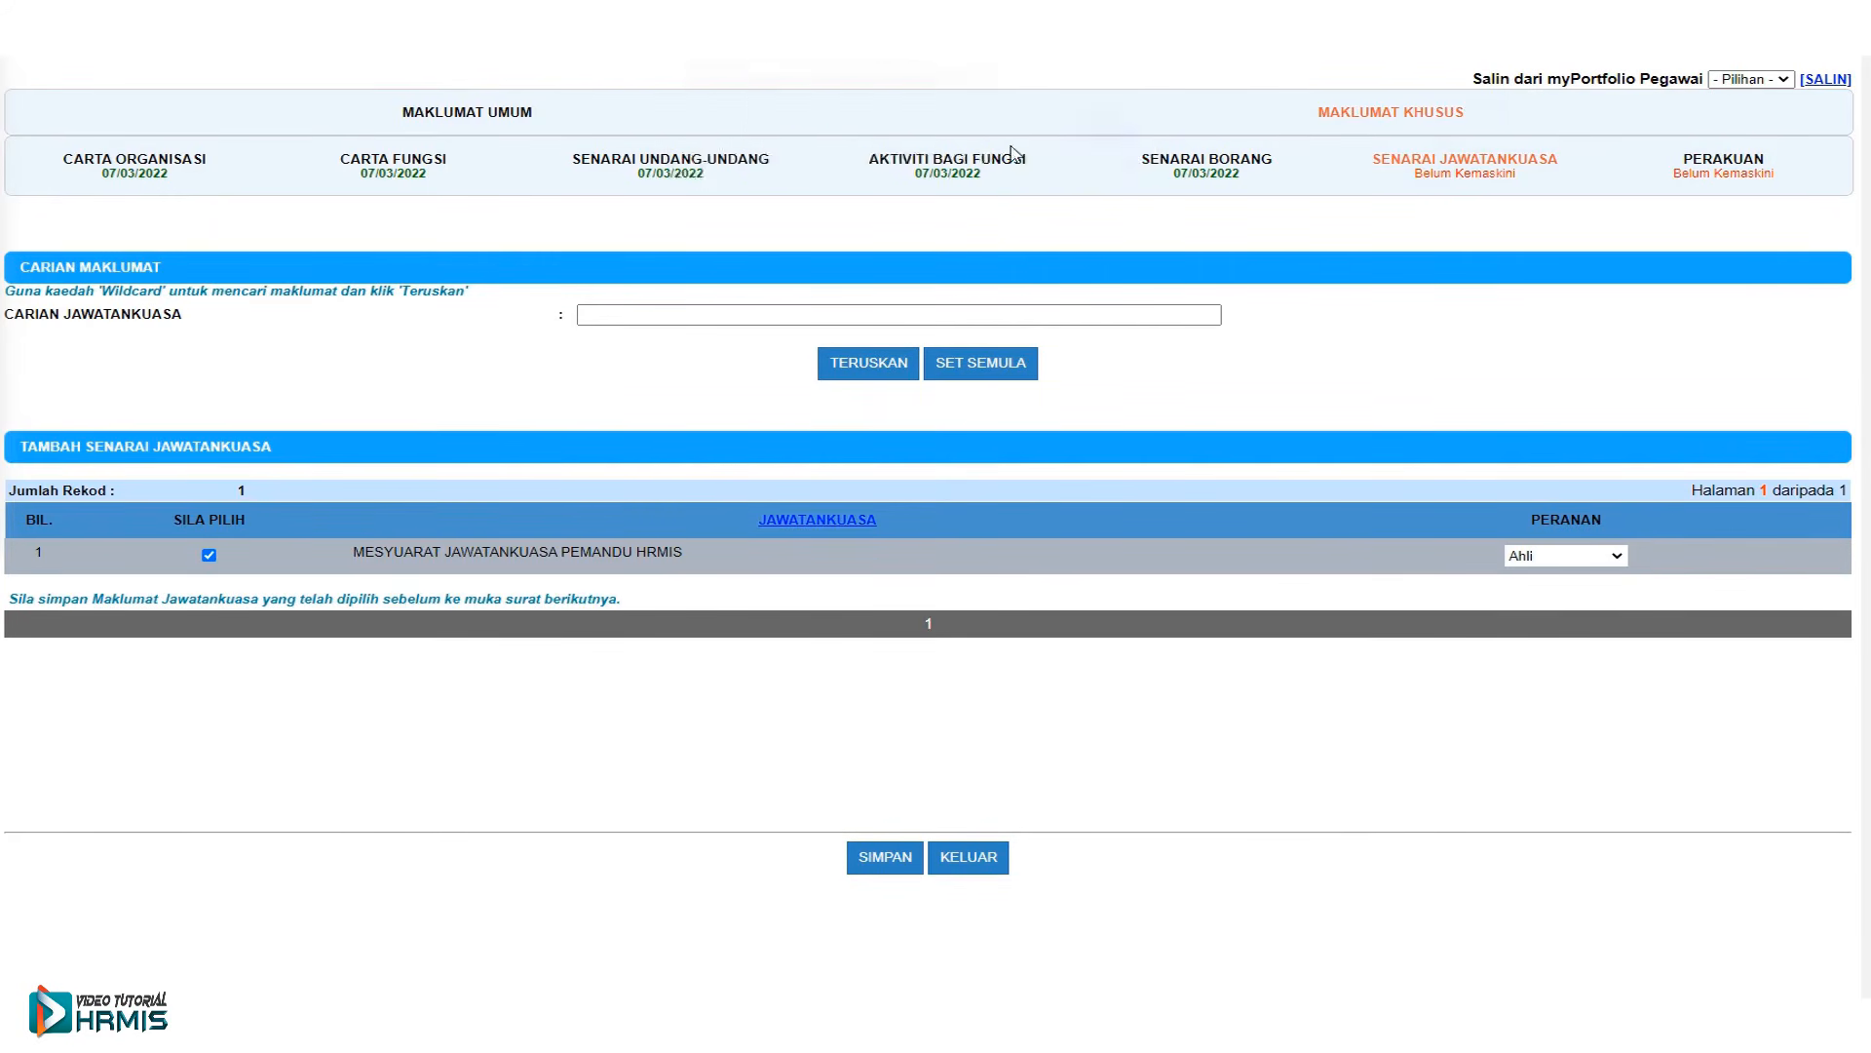
click(1100, 147)
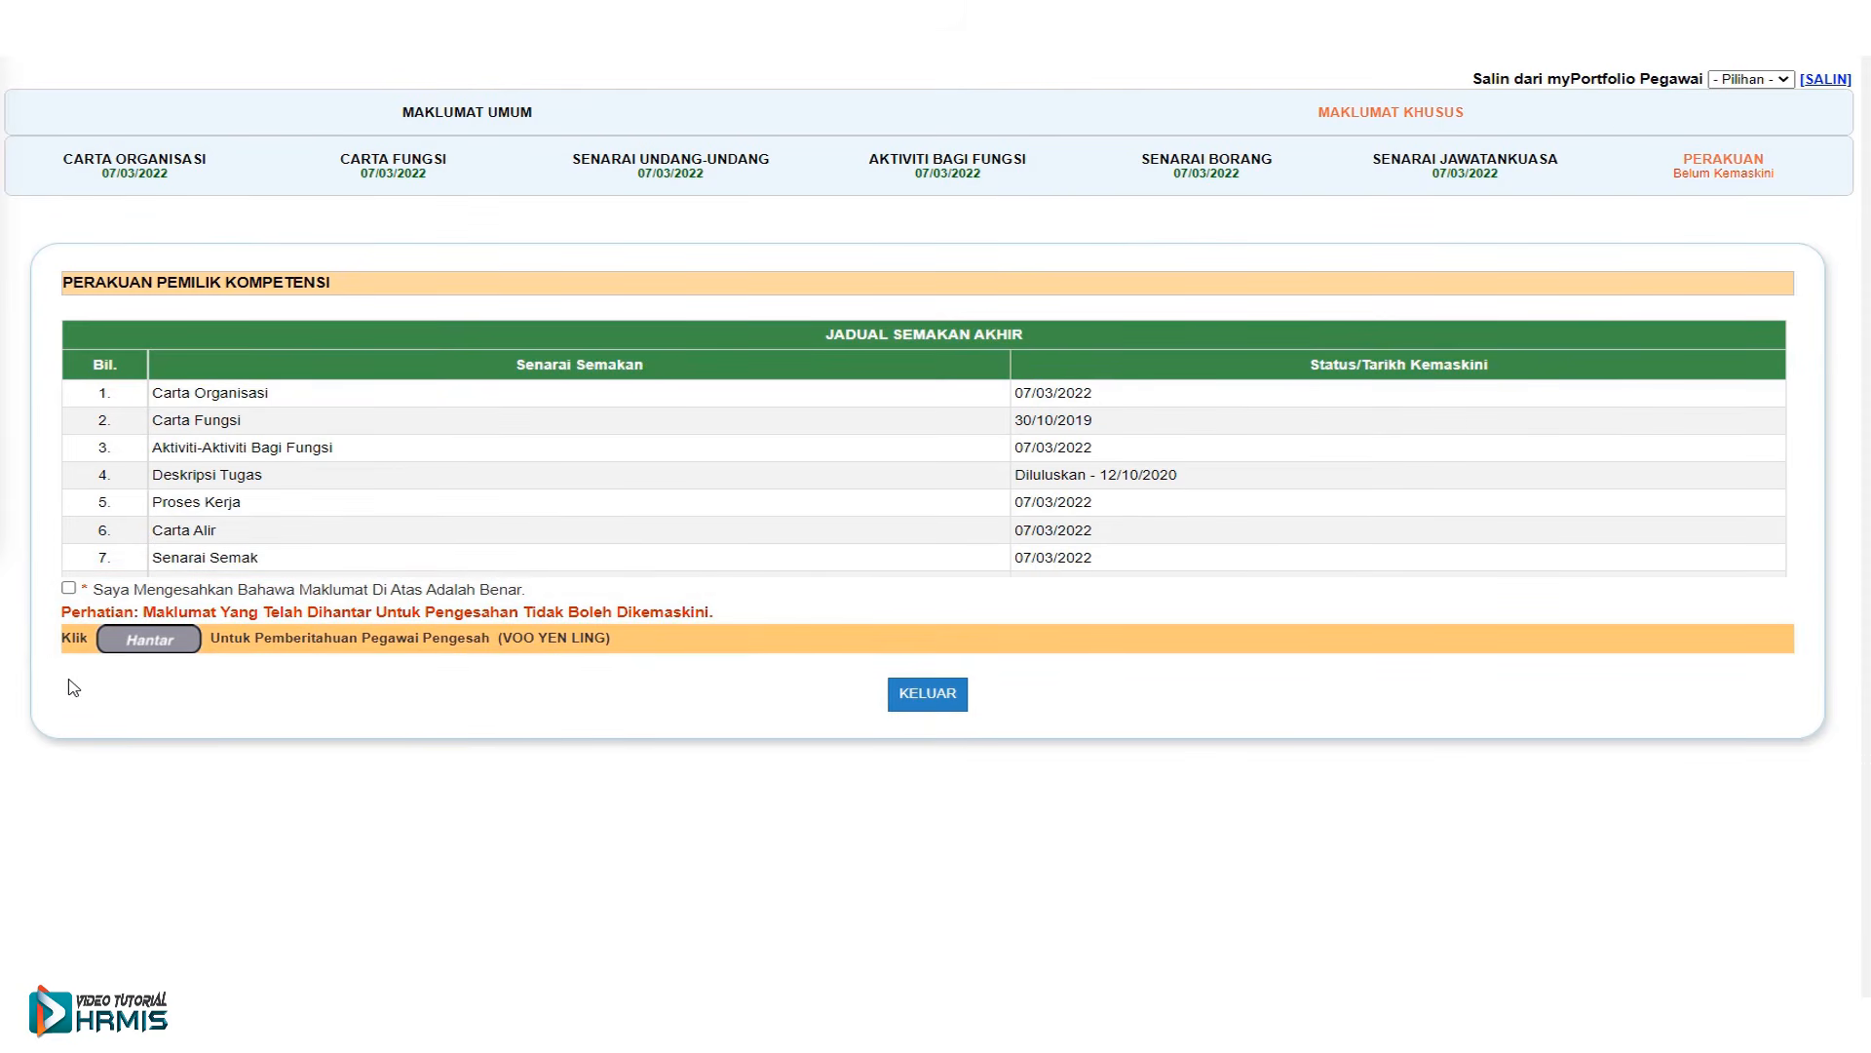
- Declare the information true in Perakuan and submit the myPortfolio to the verifying officer, confirming the submission
click(68, 590)
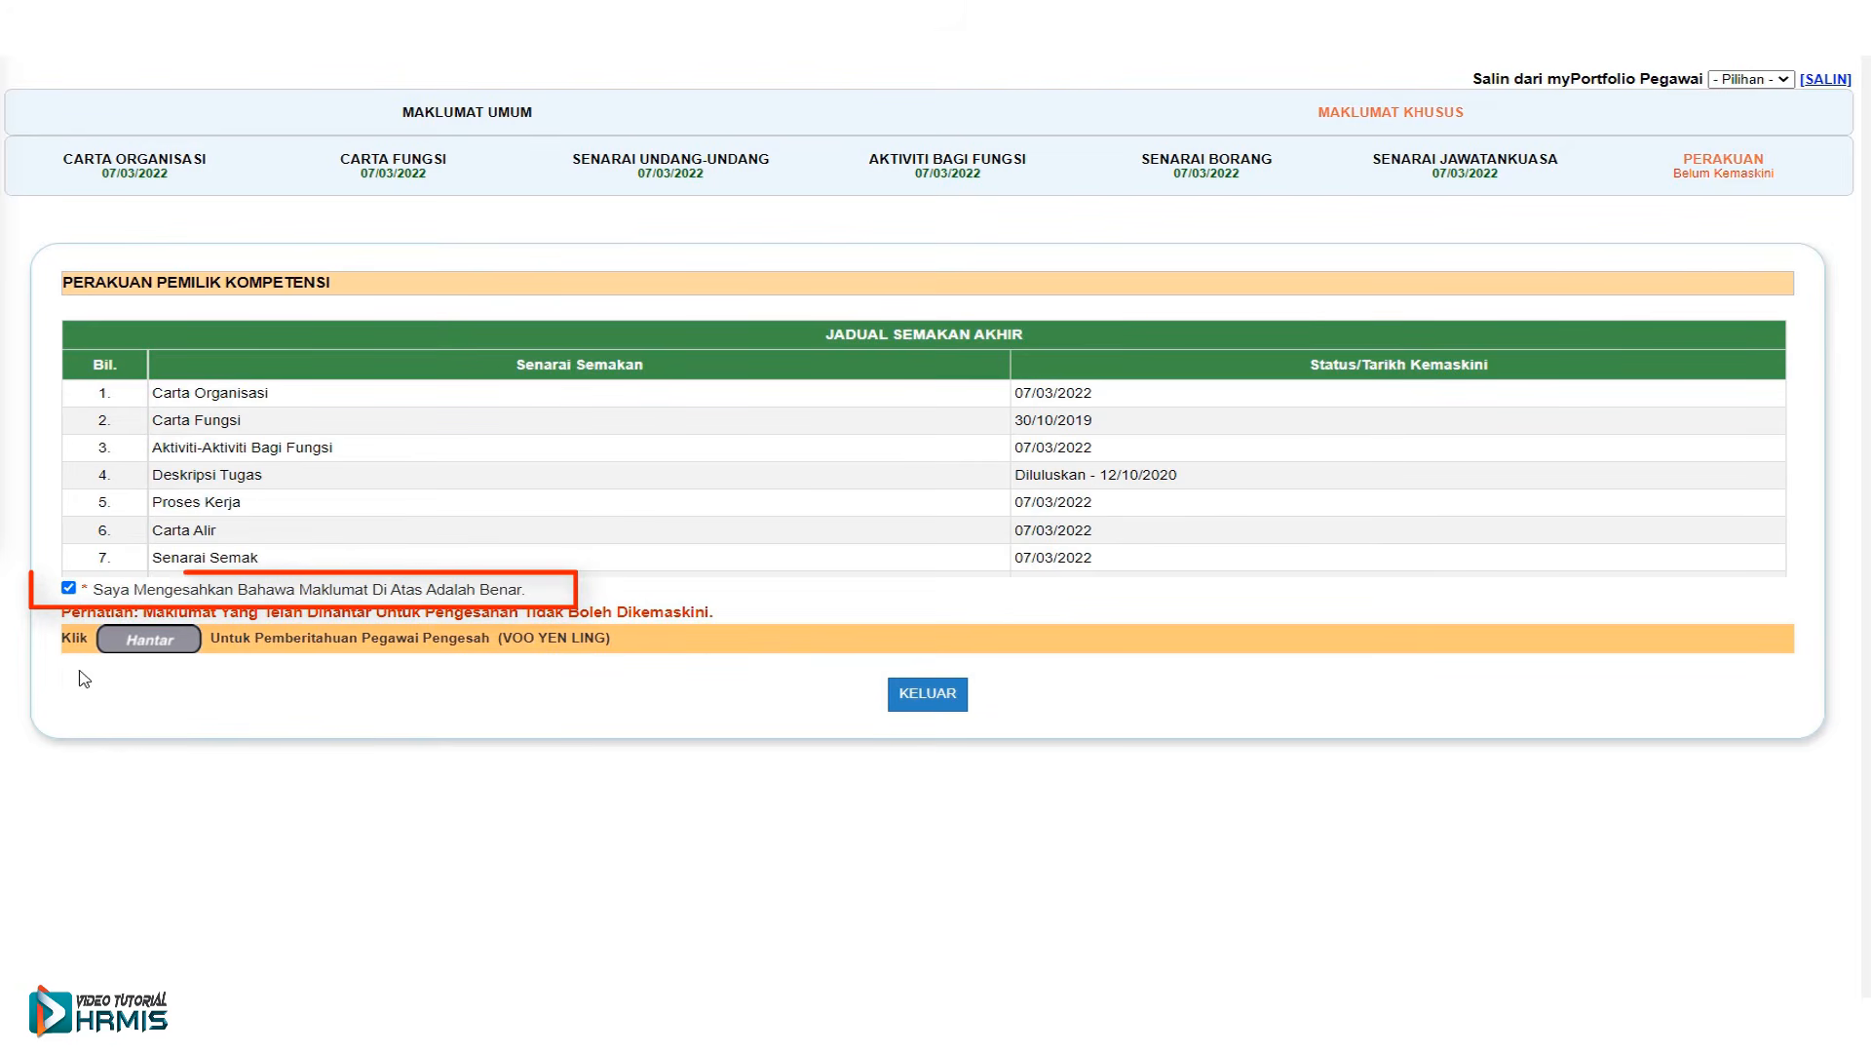
click(150, 645)
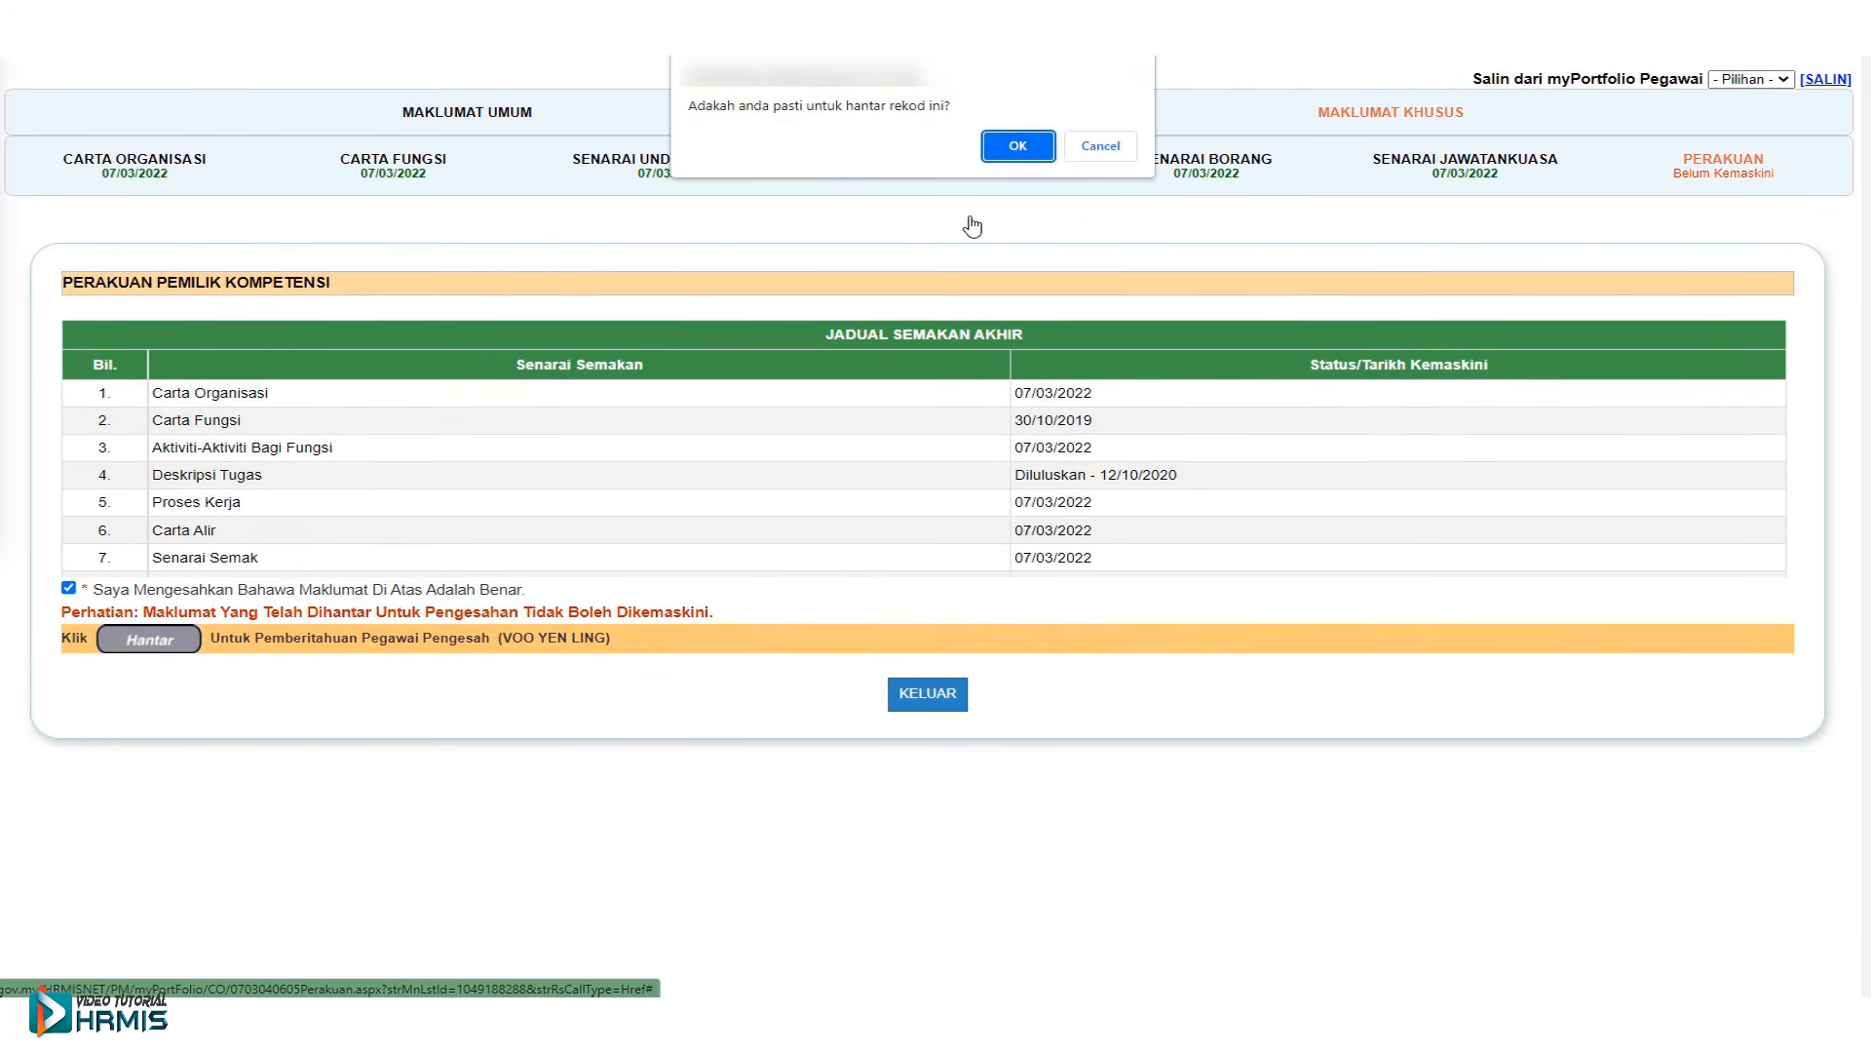
click(1011, 146)
click(1101, 146)
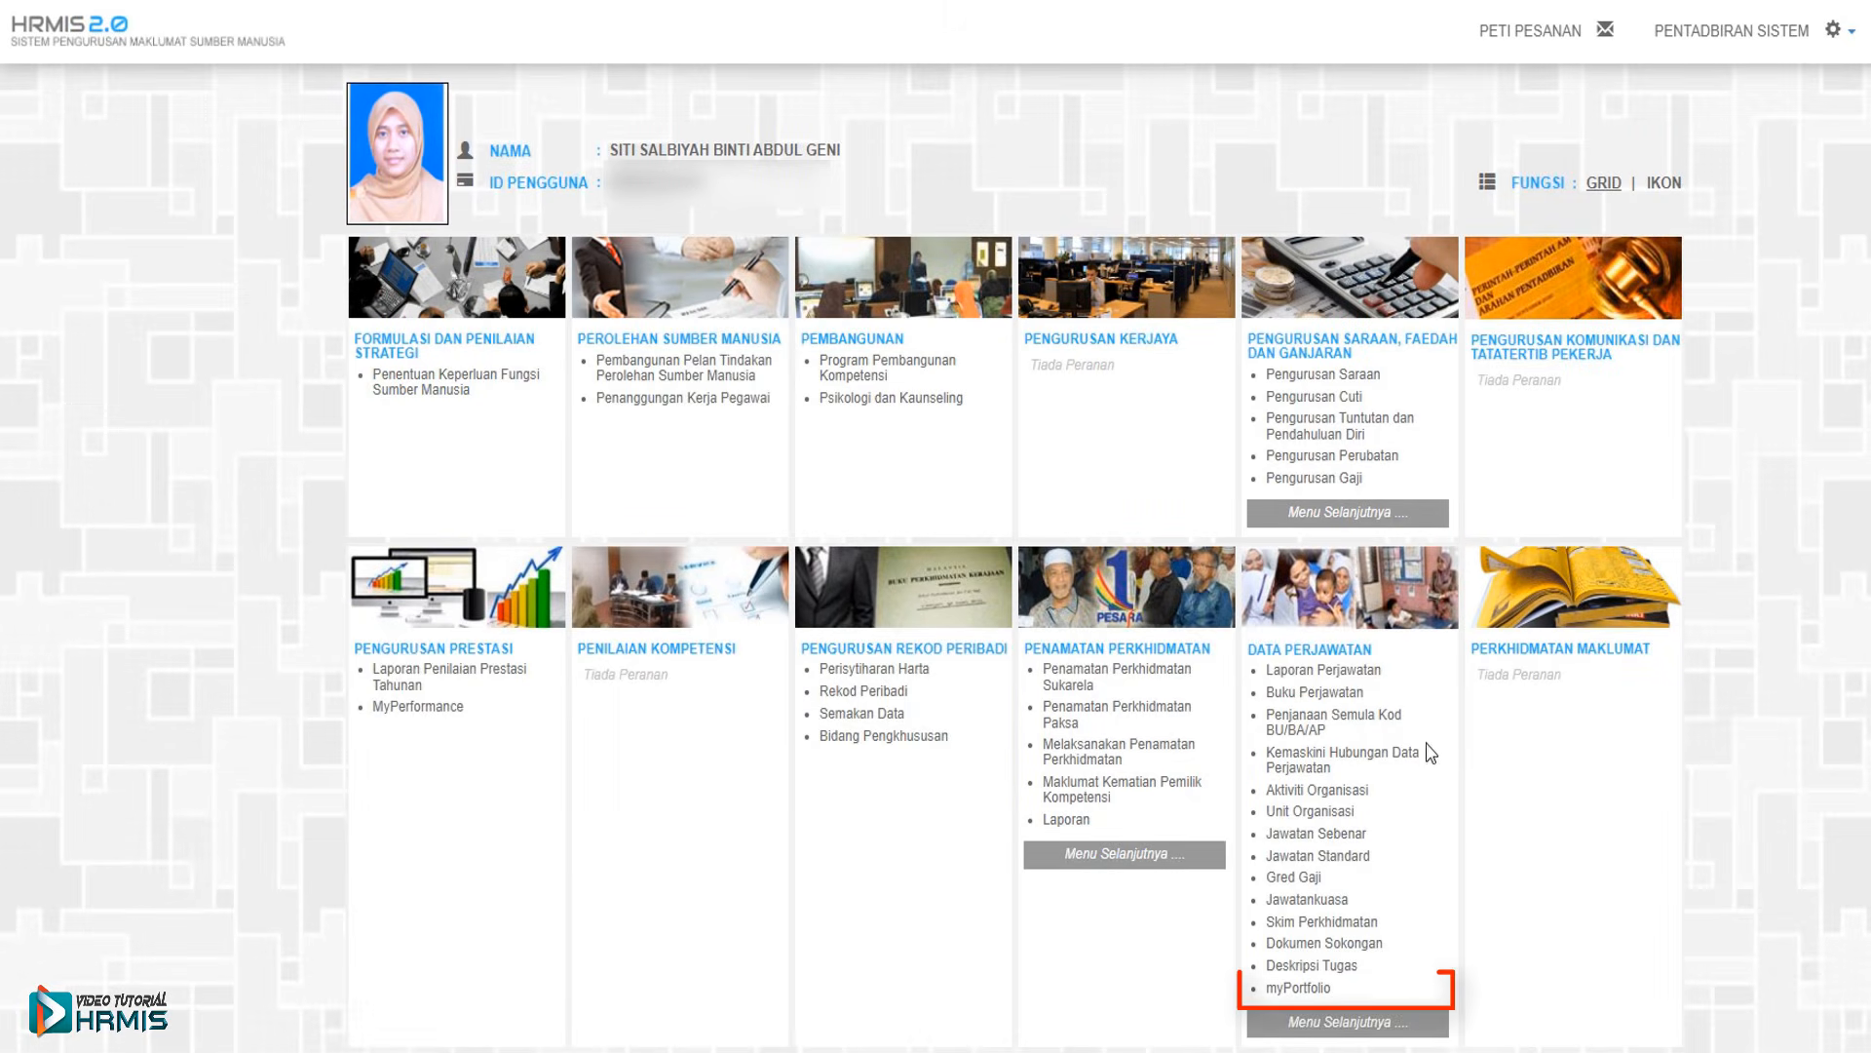
- Open the myPortfolio submodule under Data Perjawatan as Pemilik Kompetensi and open the document MyPortFolio Versi1
click(1311, 990)
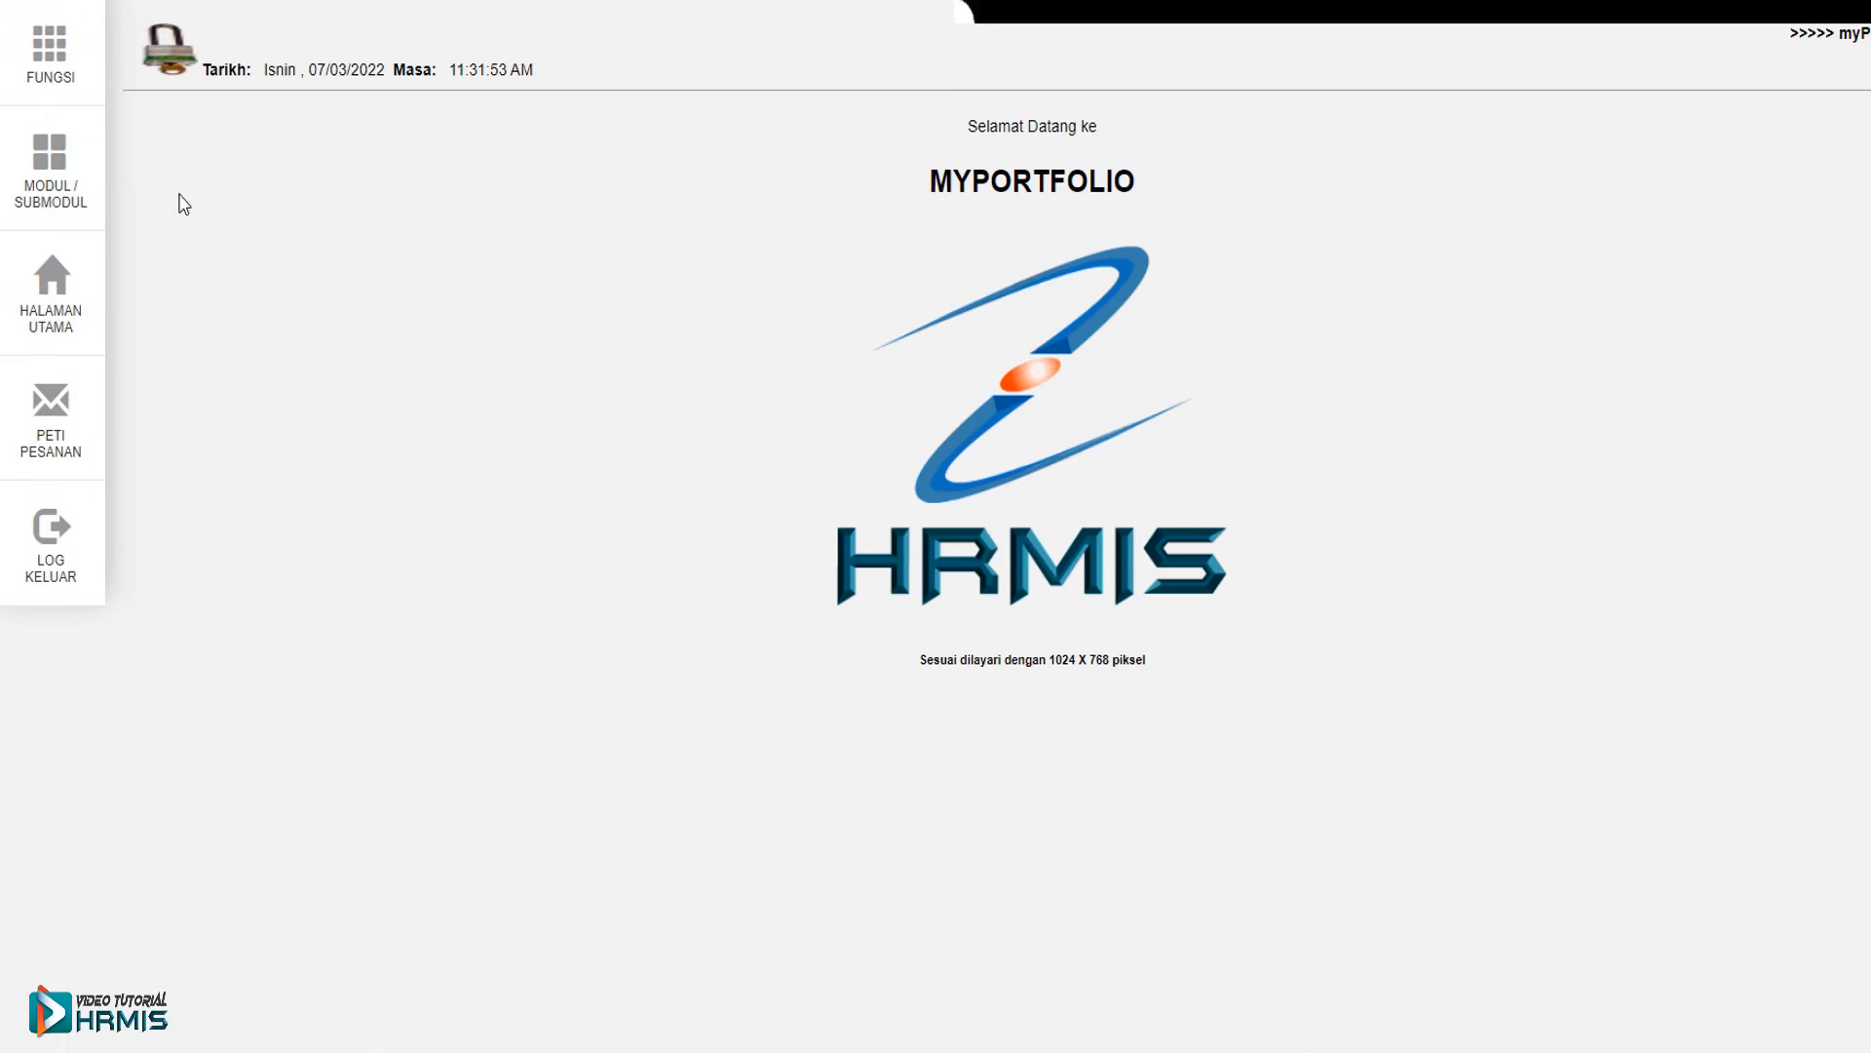
click(66, 76)
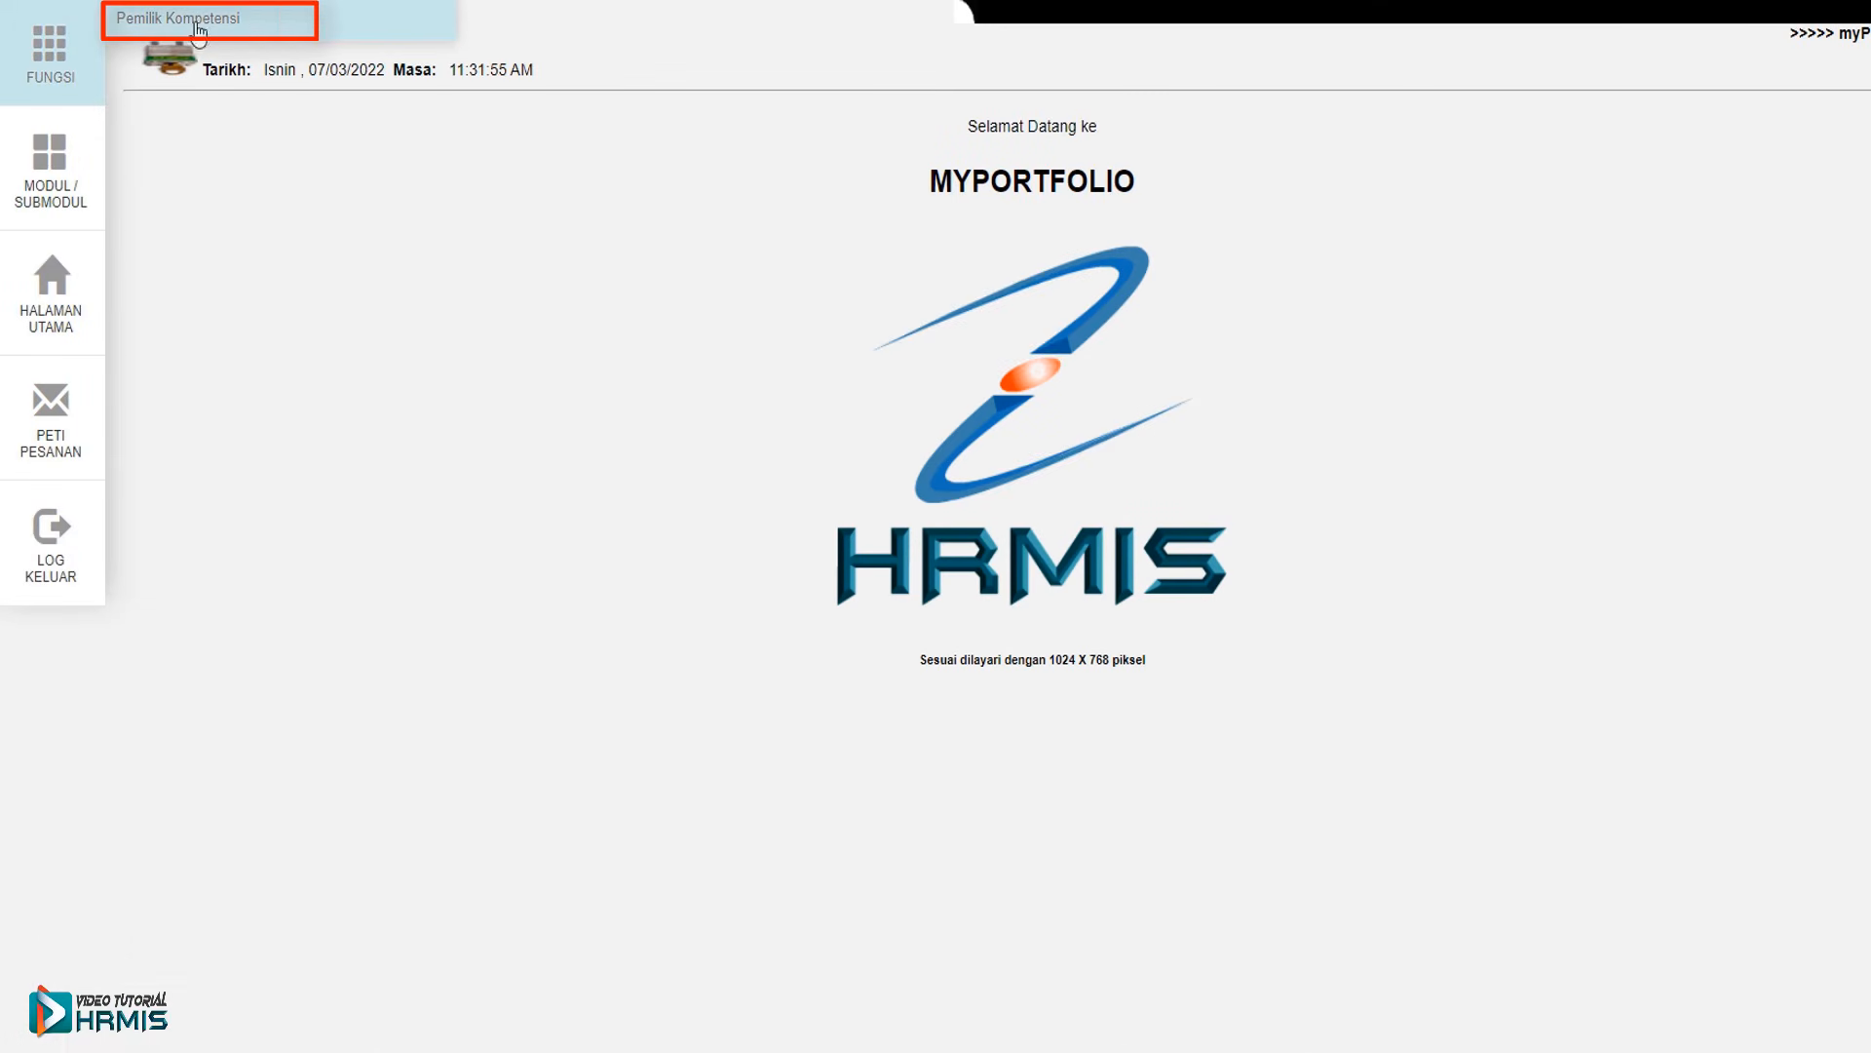
click(269, 20)
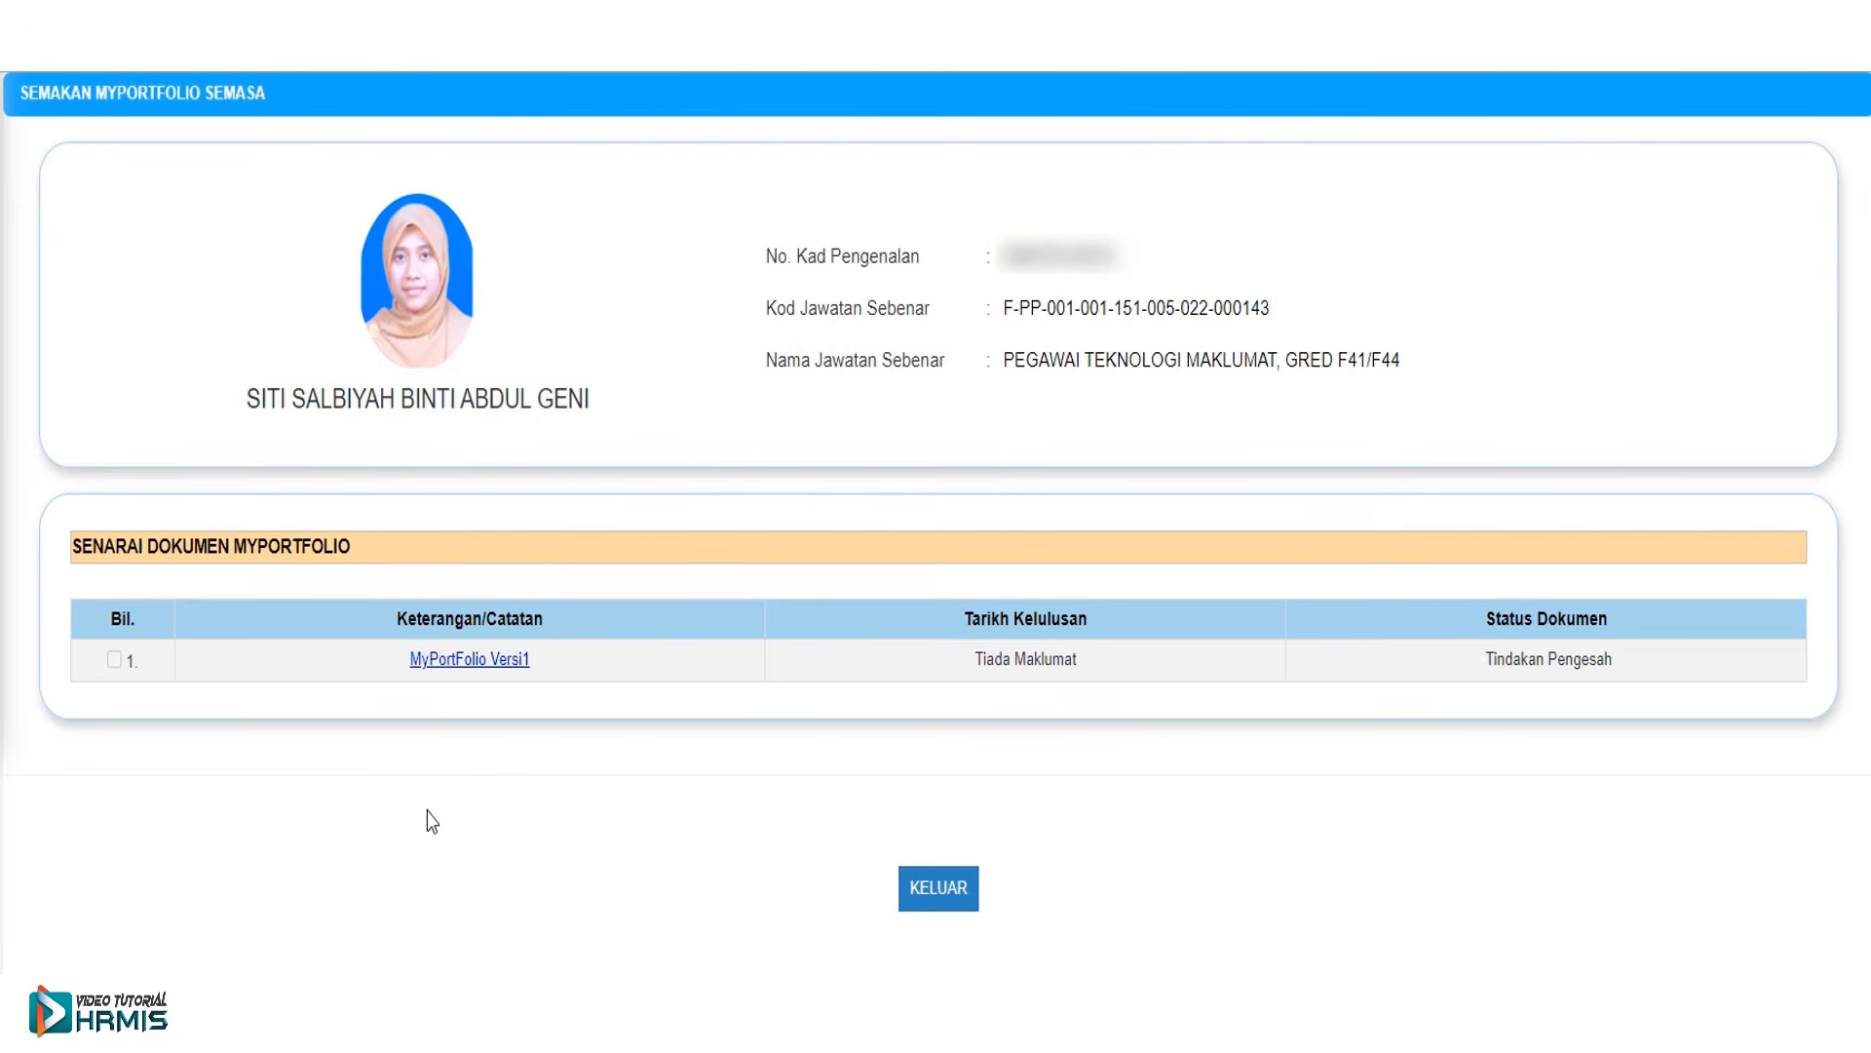
click(481, 662)
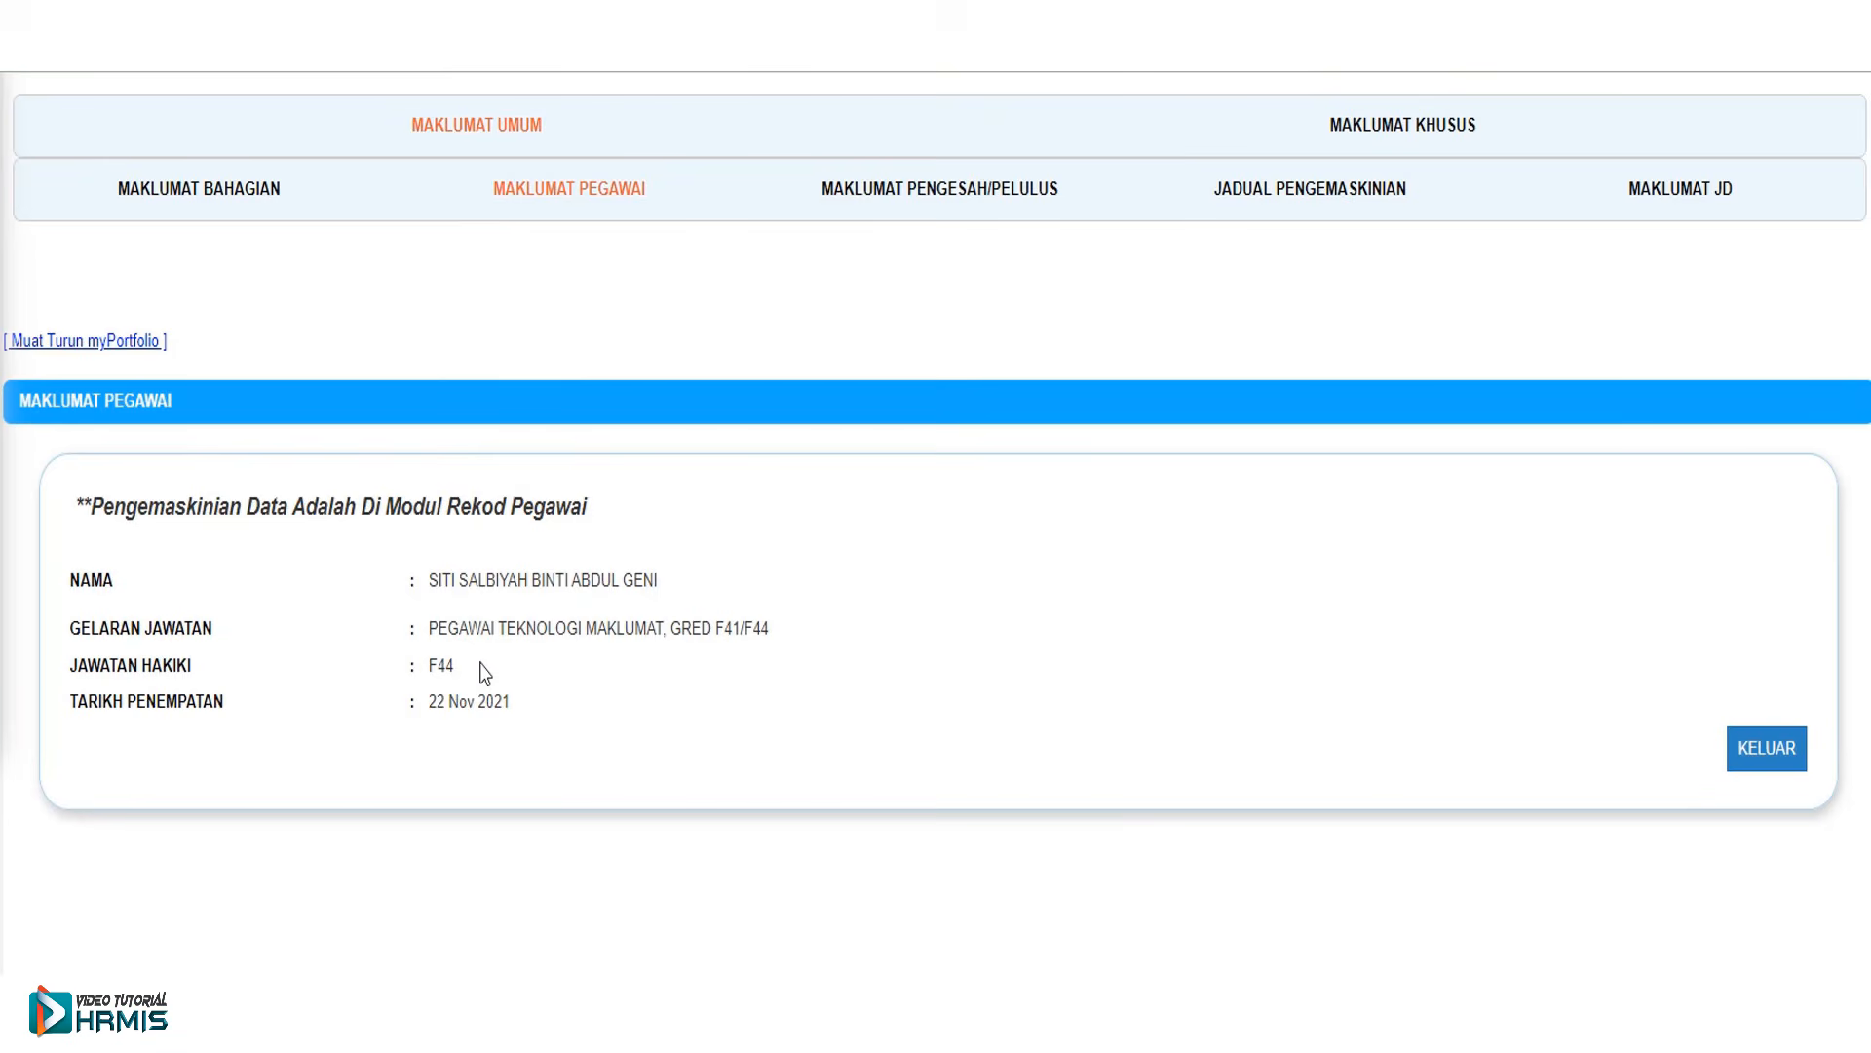
- Export the myPortfolio report as PDF and save the document as RptmyPortfolio (1)
click(79, 343)
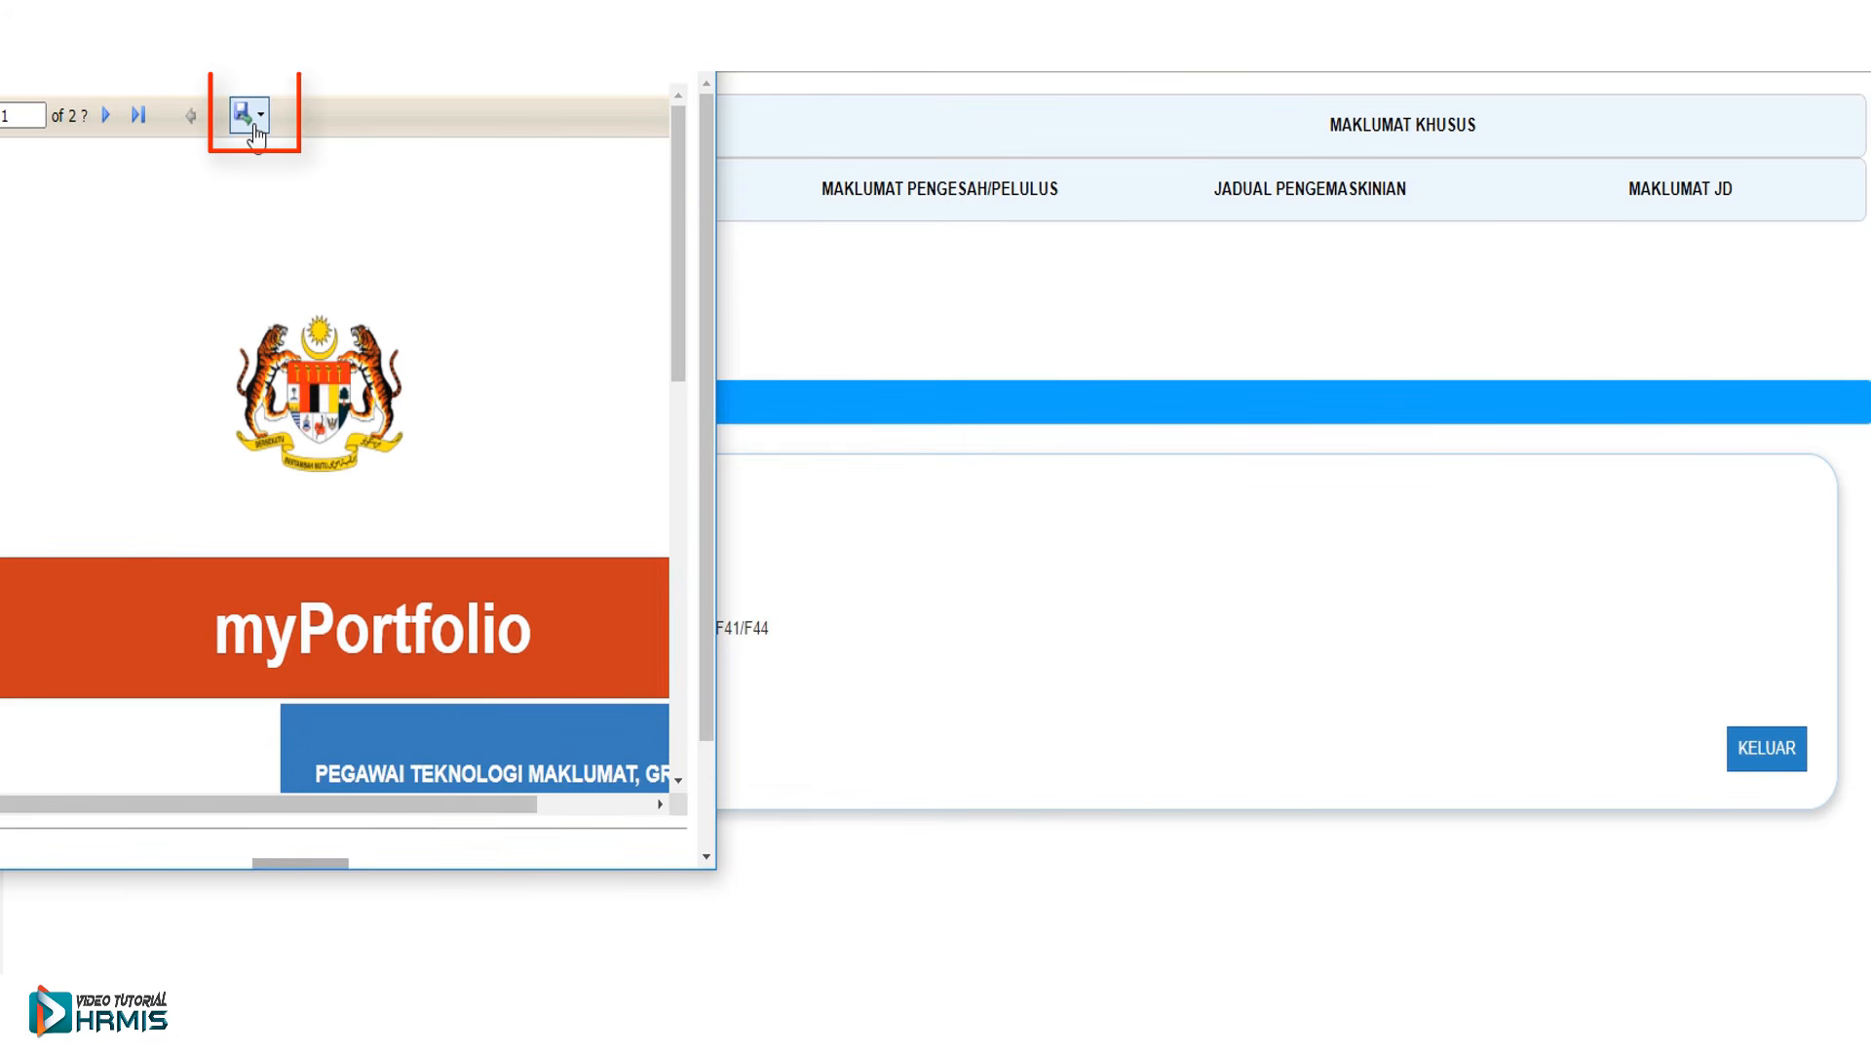
click(260, 117)
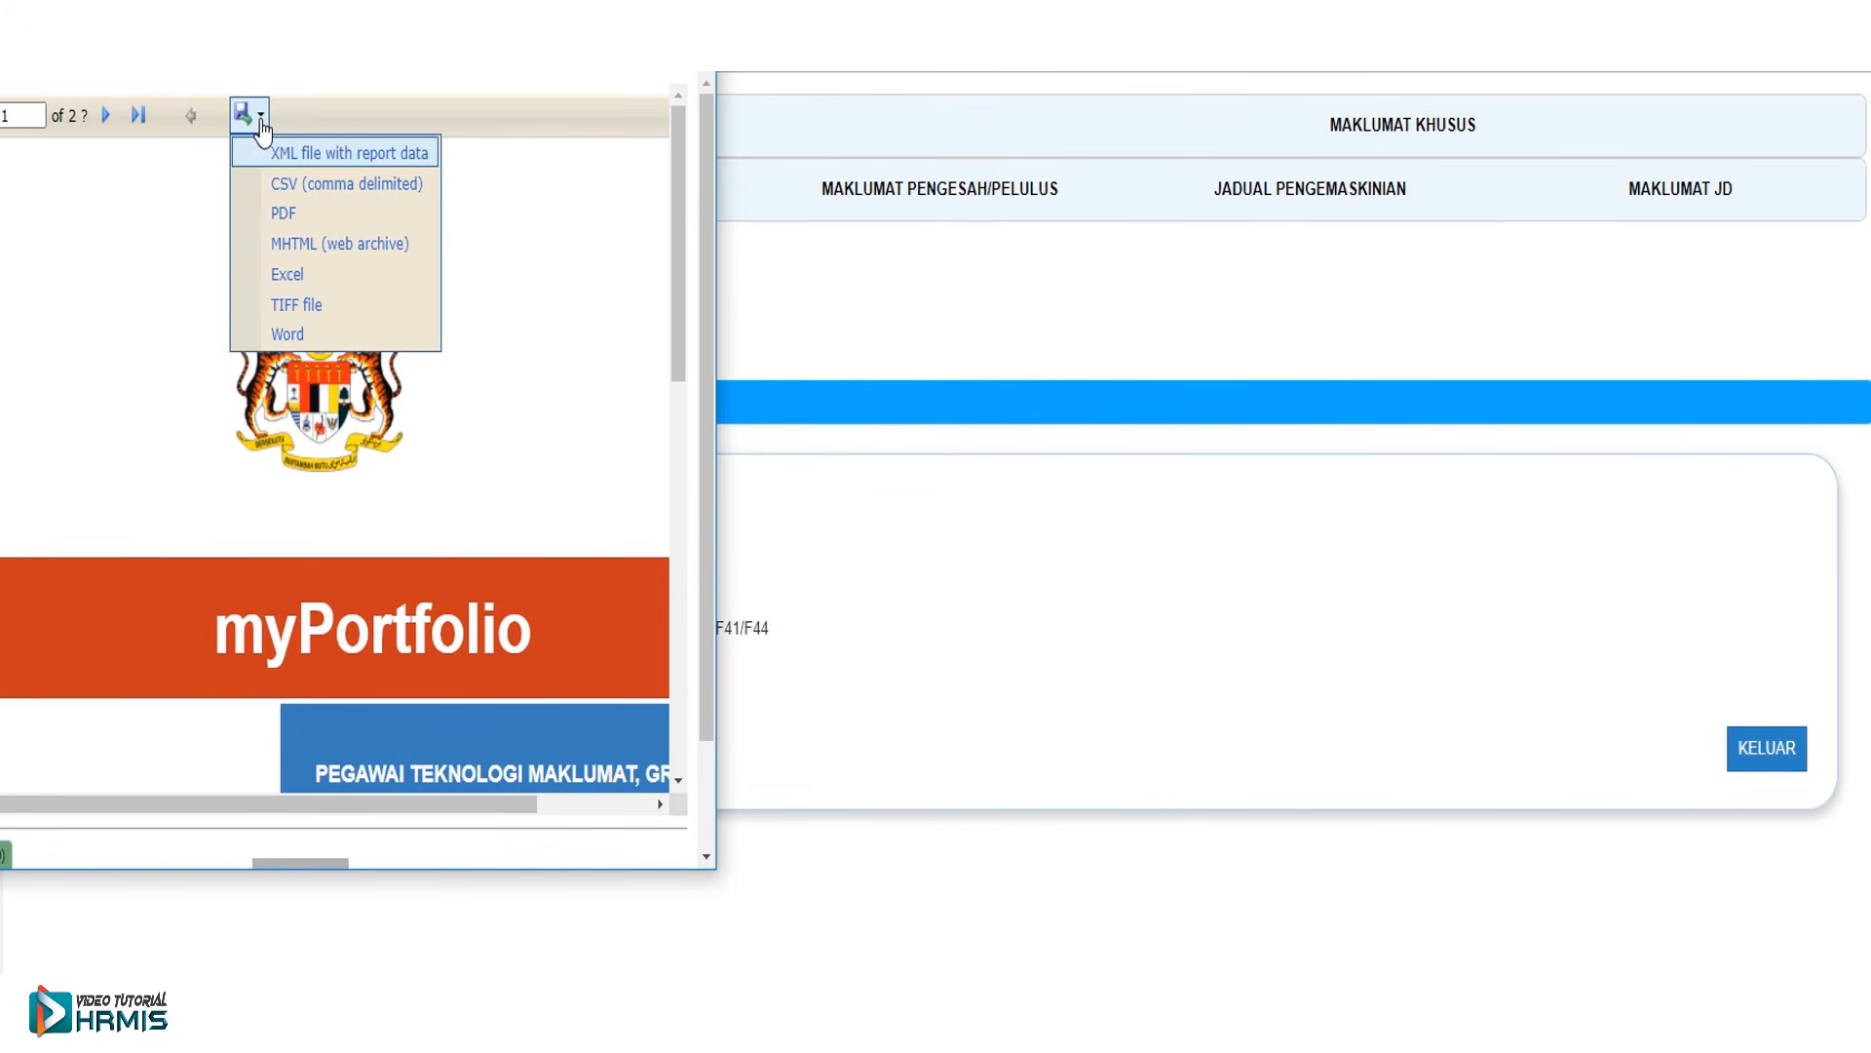
click(282, 213)
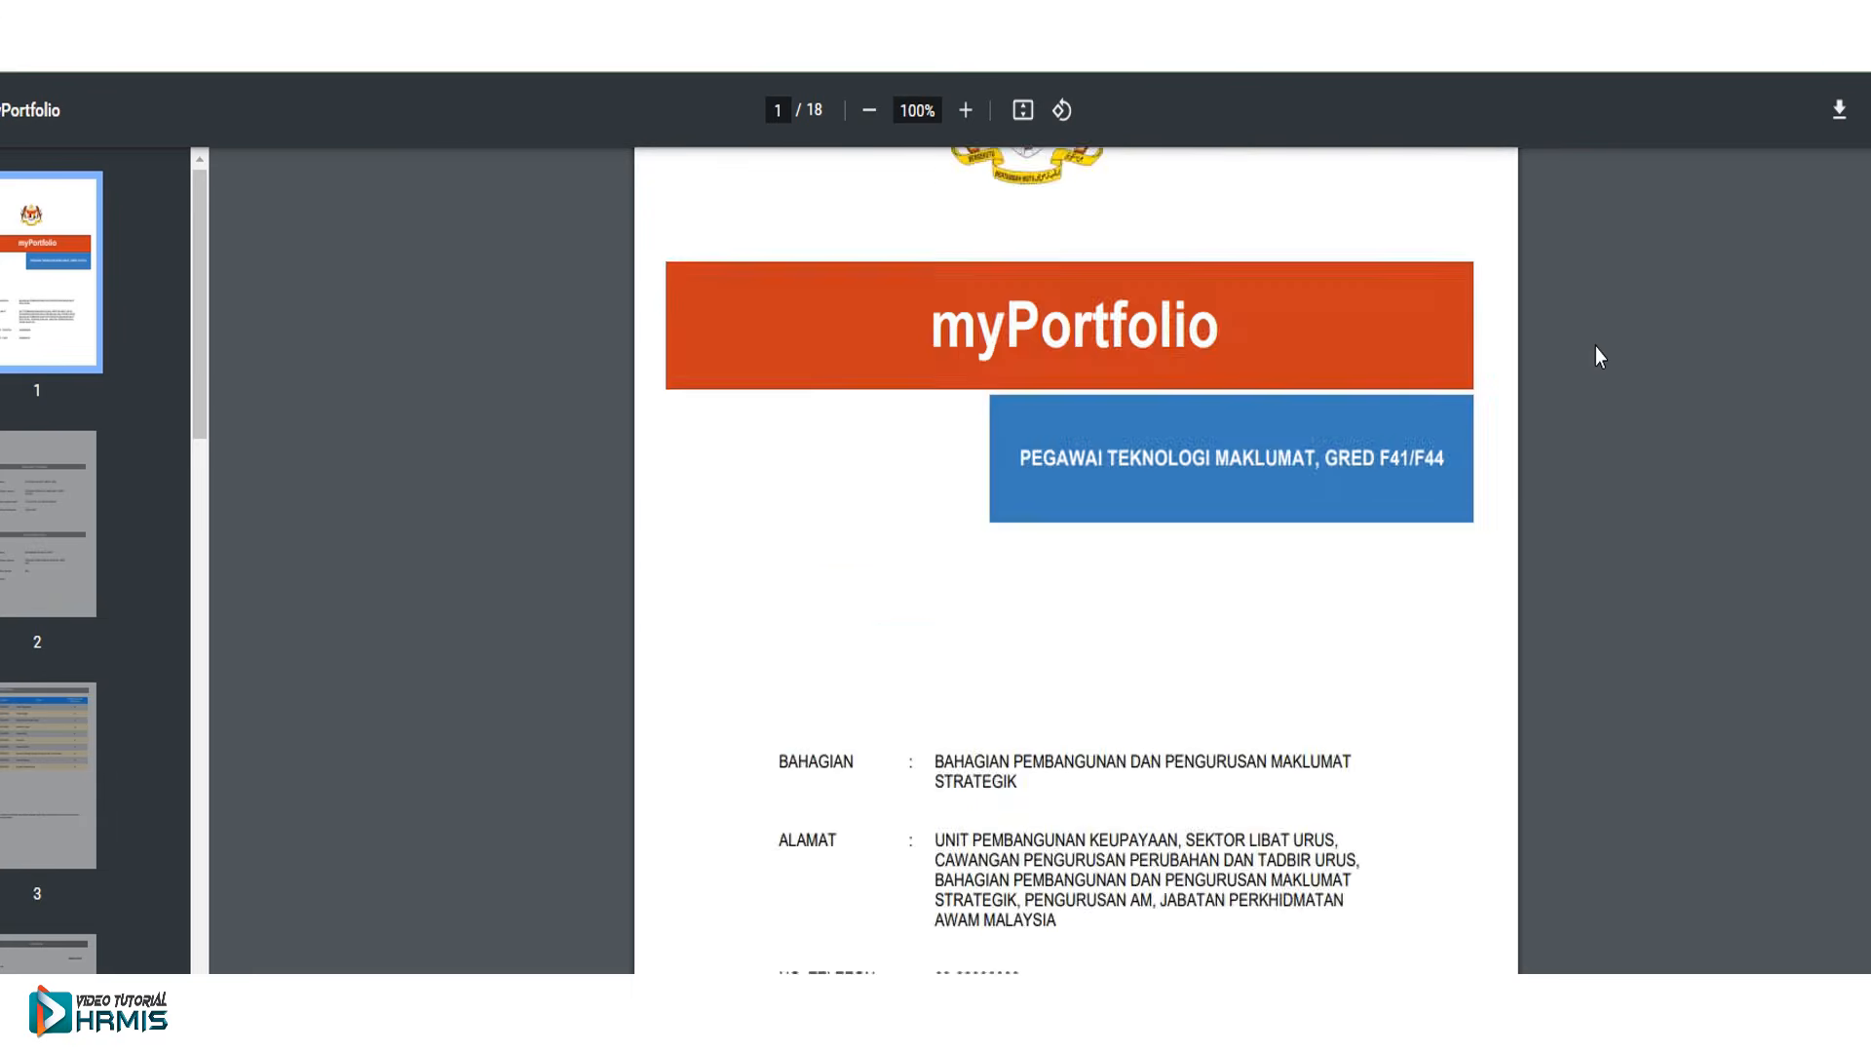
scroll(1595, 347, down, 10)
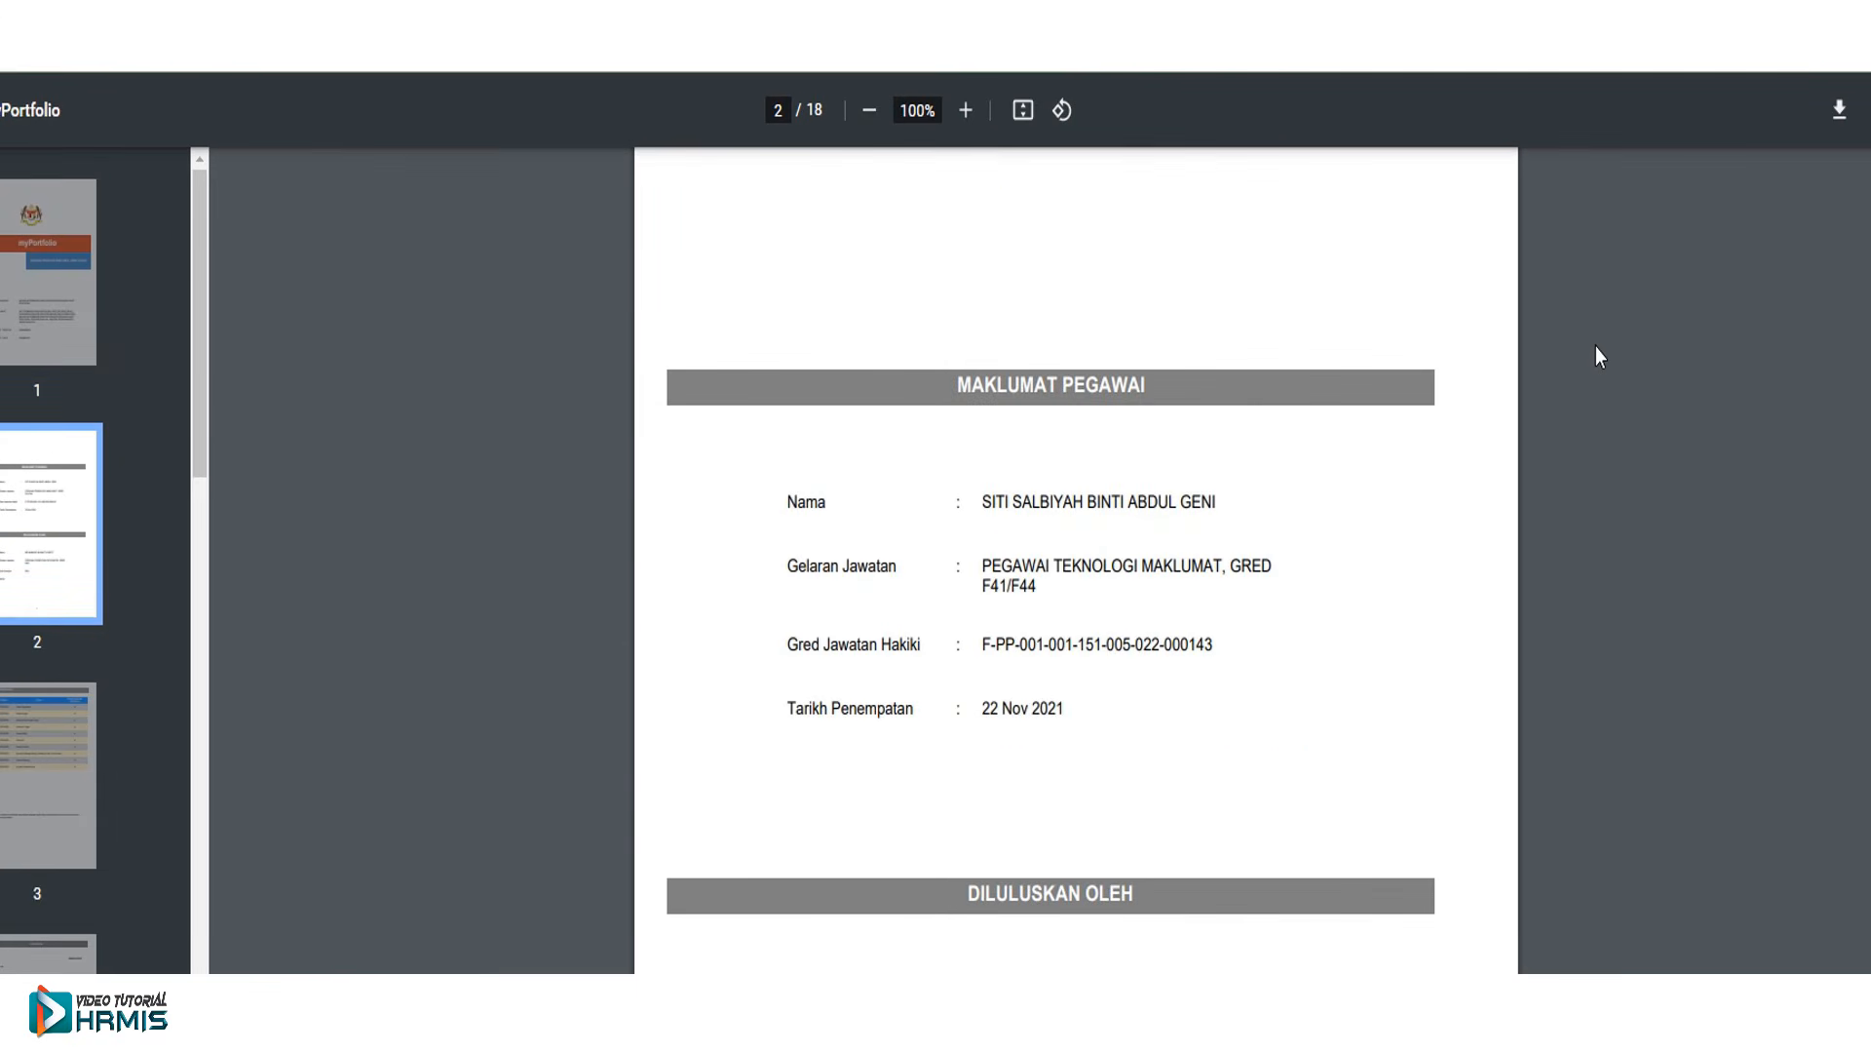
click(1839, 110)
click(721, 646)
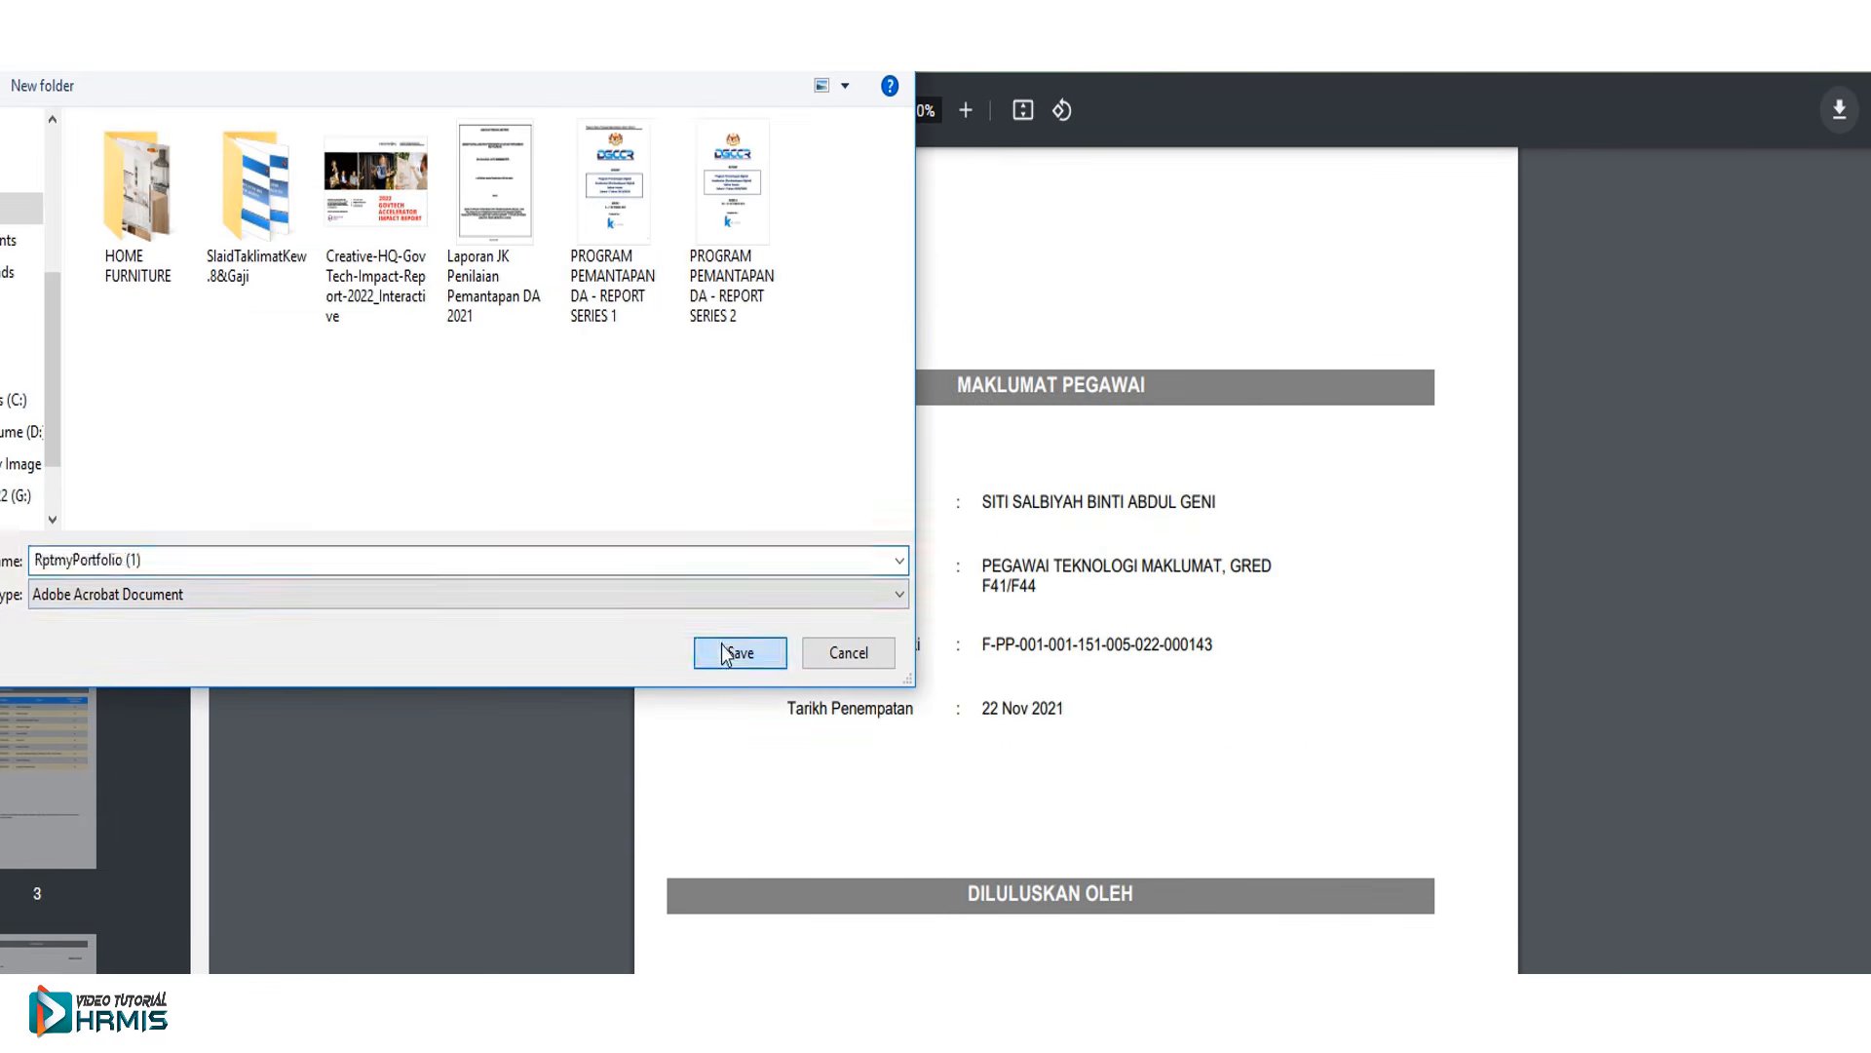